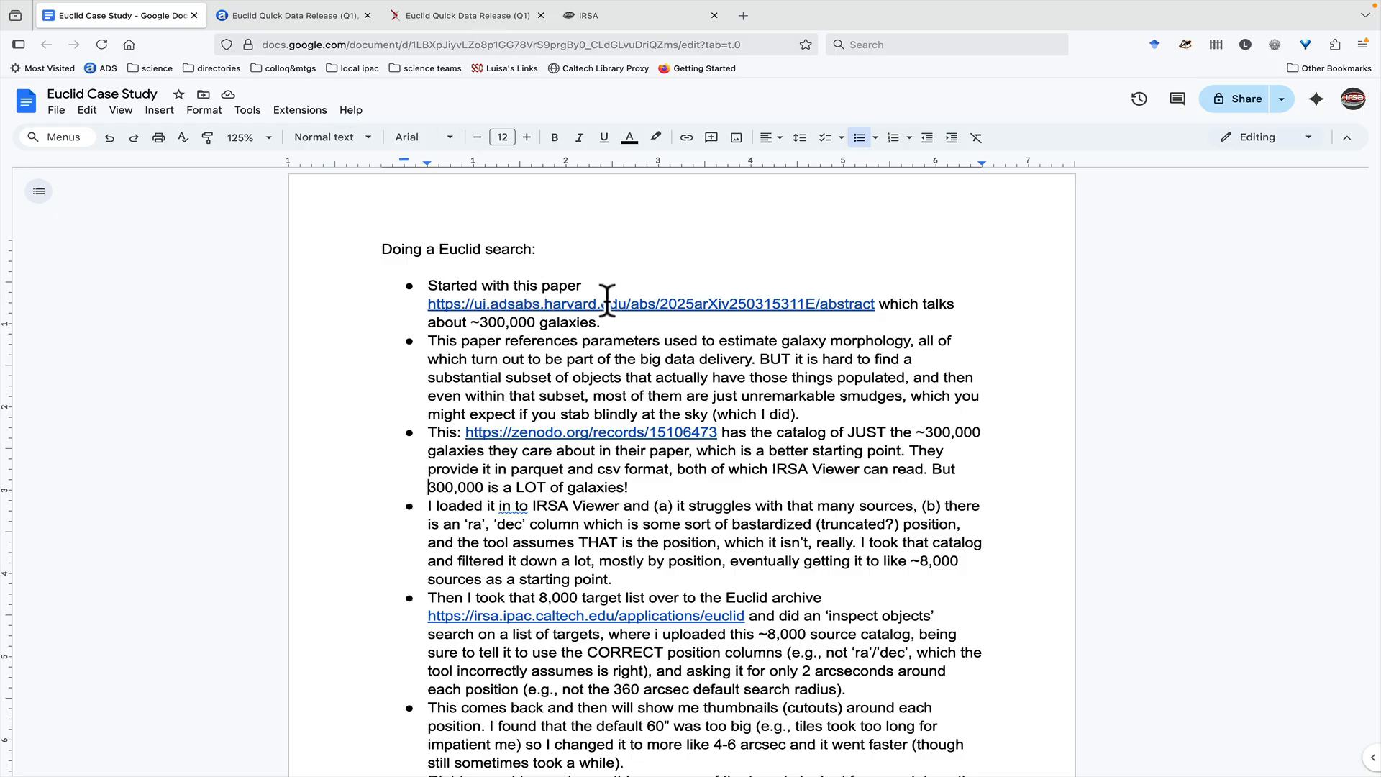
Step: Review the Euclid Q1 galaxy bar-fraction paper, covering its abstract, introduction, and data and measurements sections
click(295, 14)
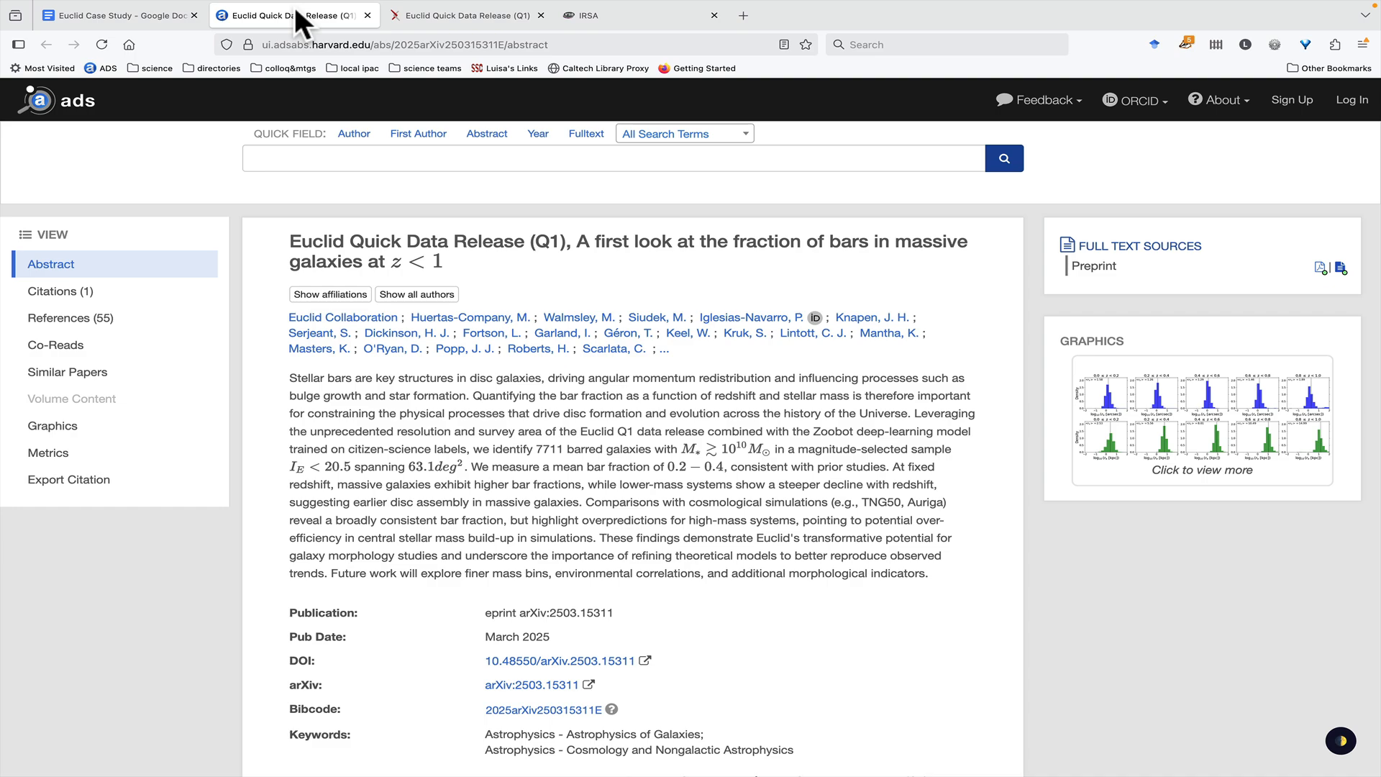
click(417, 14)
scroll(423, 328, up, 5)
scroll(423, 338, up, 8)
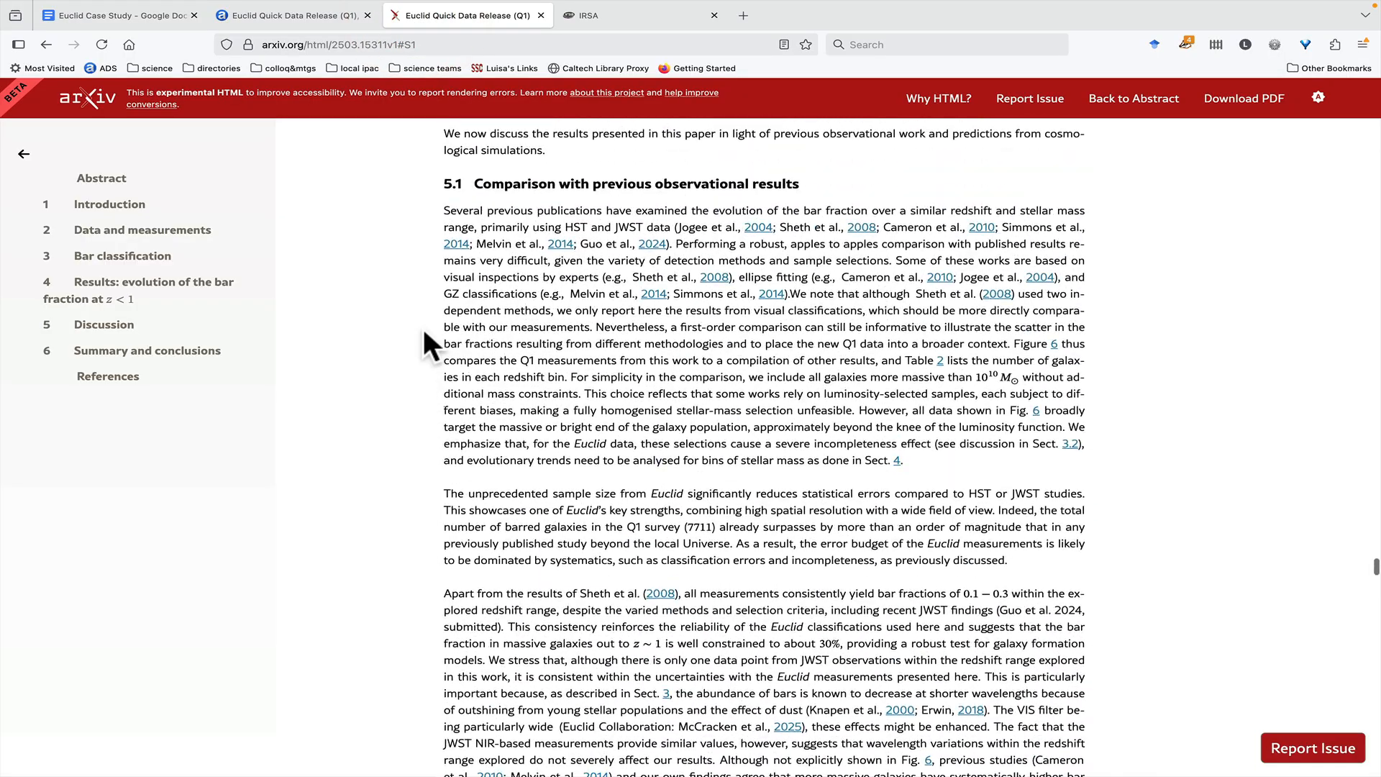
click(119, 206)
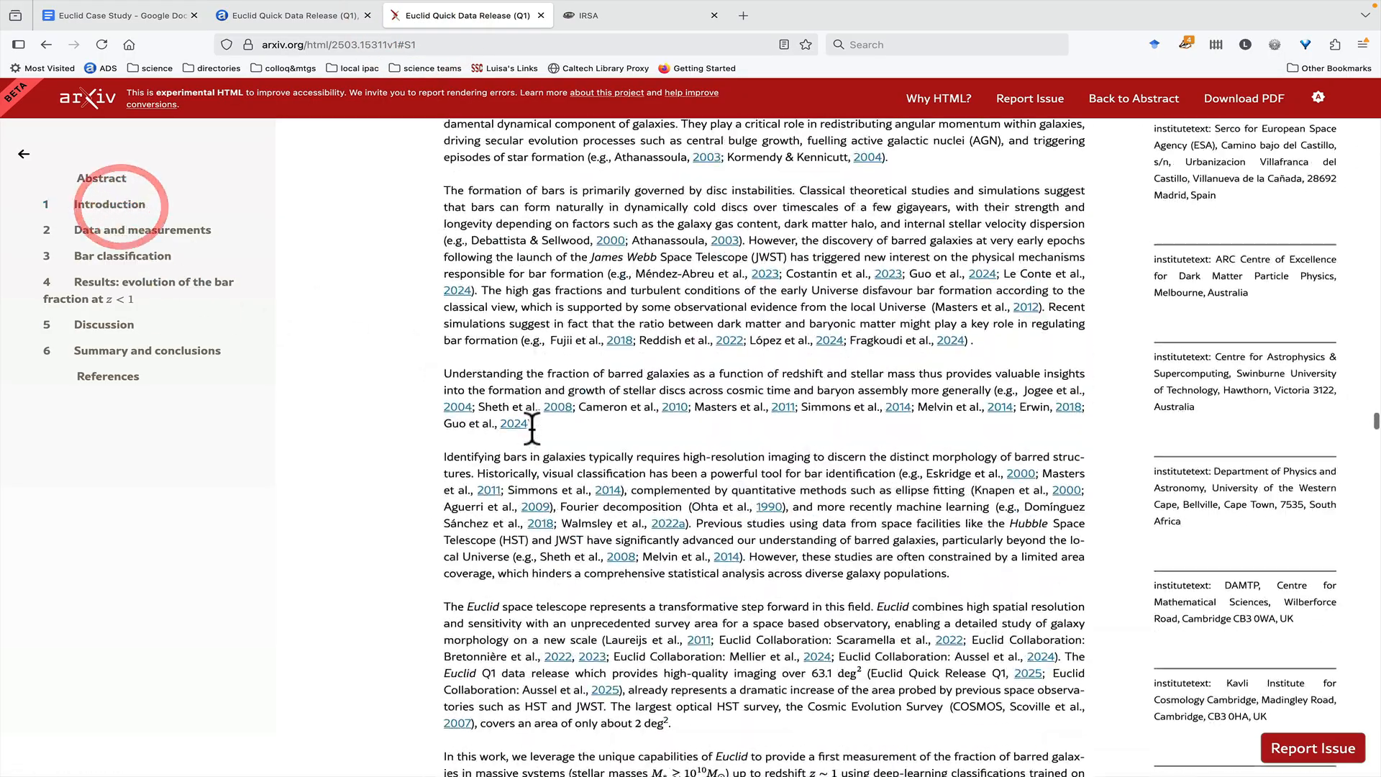
scroll(531, 426, up, 5)
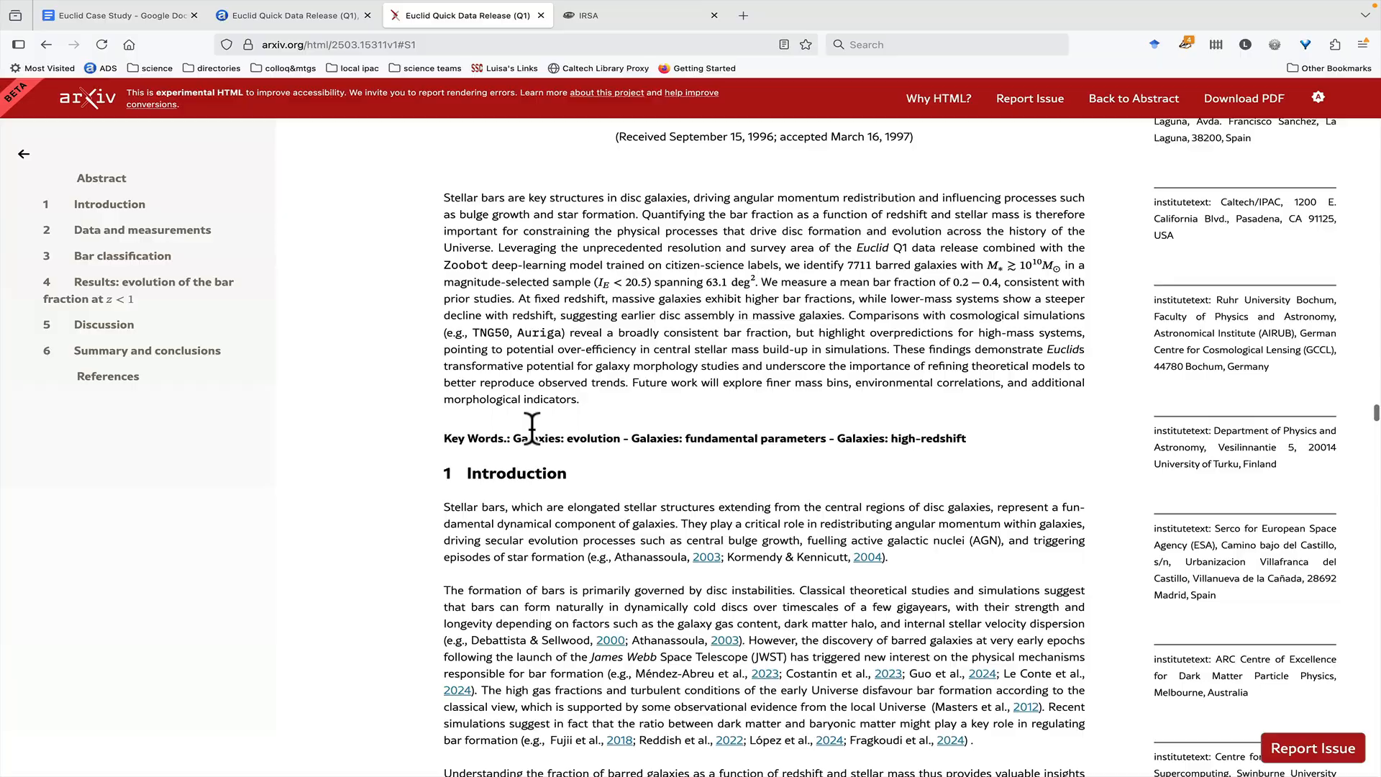
scroll(531, 426, up, 2)
scroll(531, 426, down, 6)
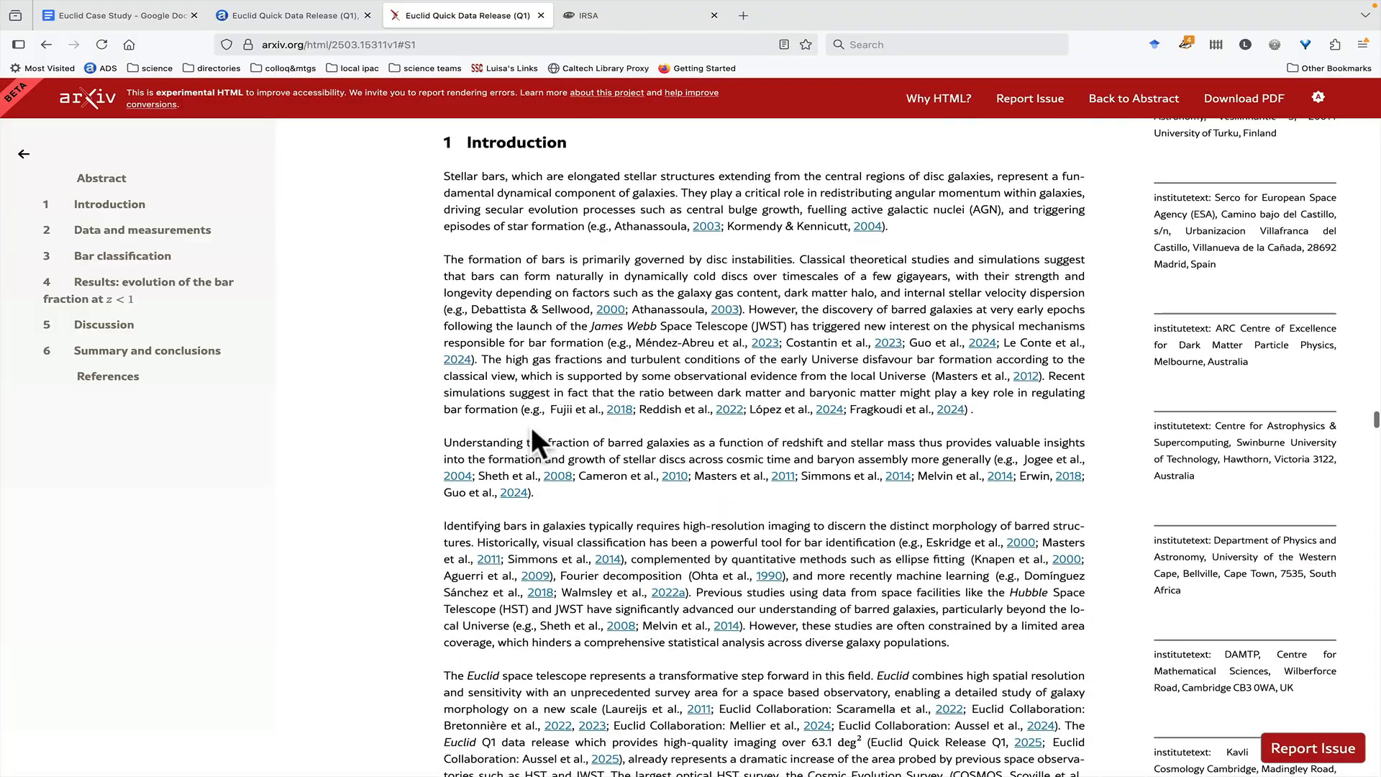
scroll(531, 426, down, 6)
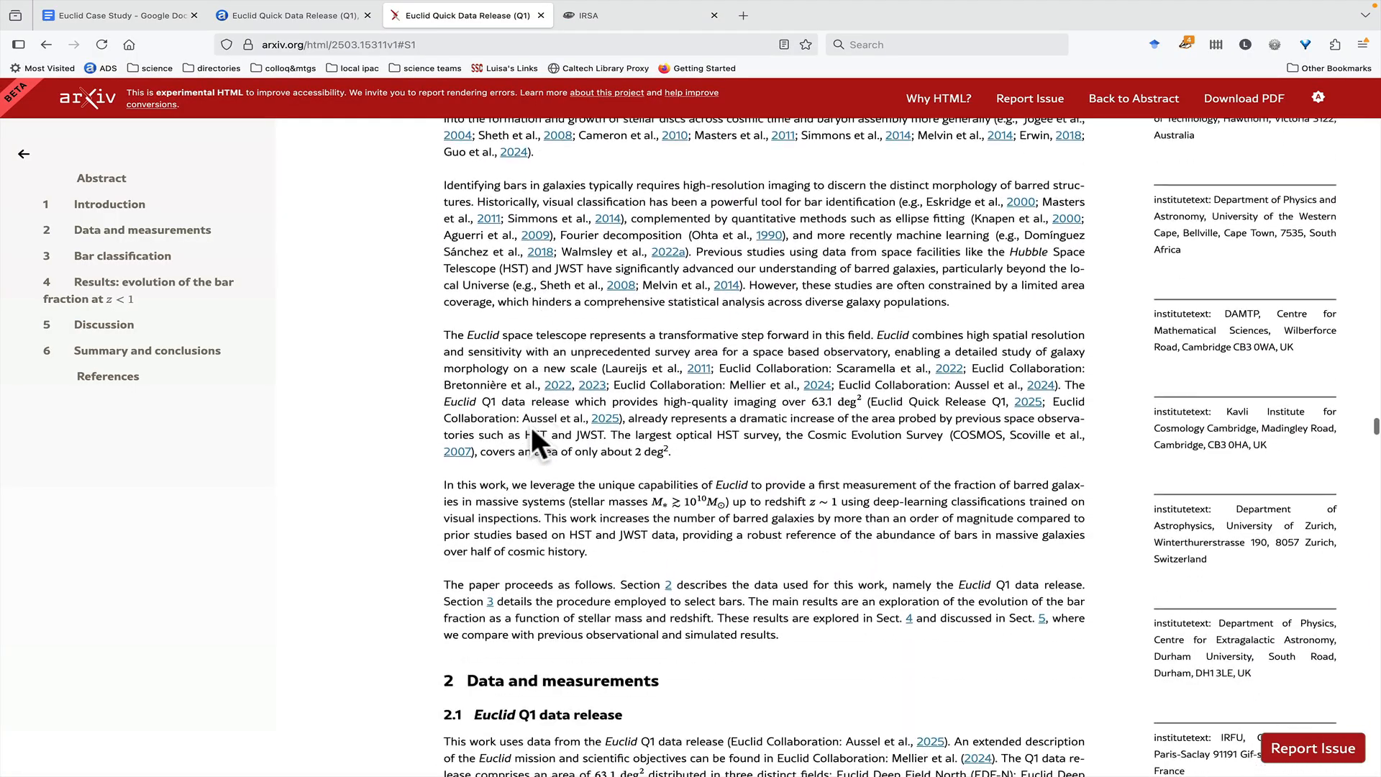
scroll(531, 426, down, 7)
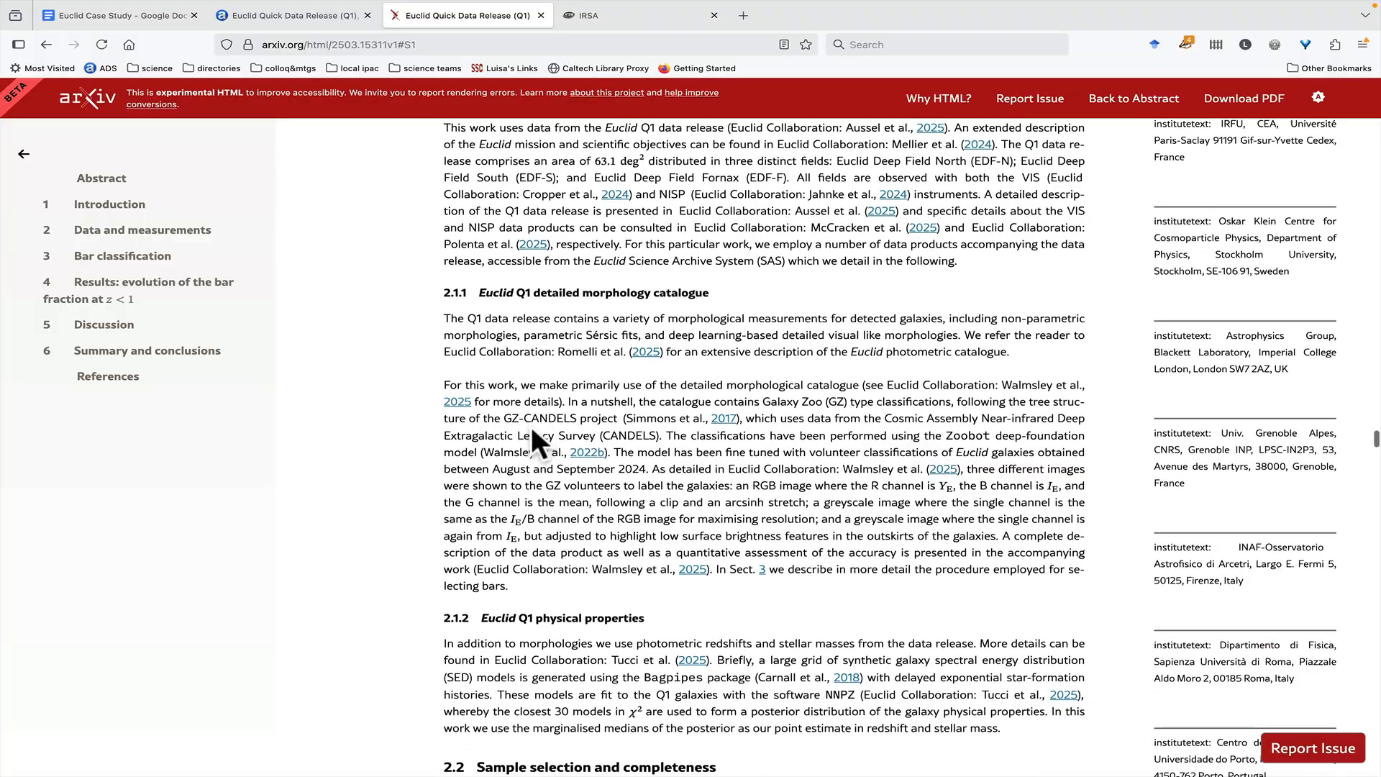
scroll(531, 426, down, 2)
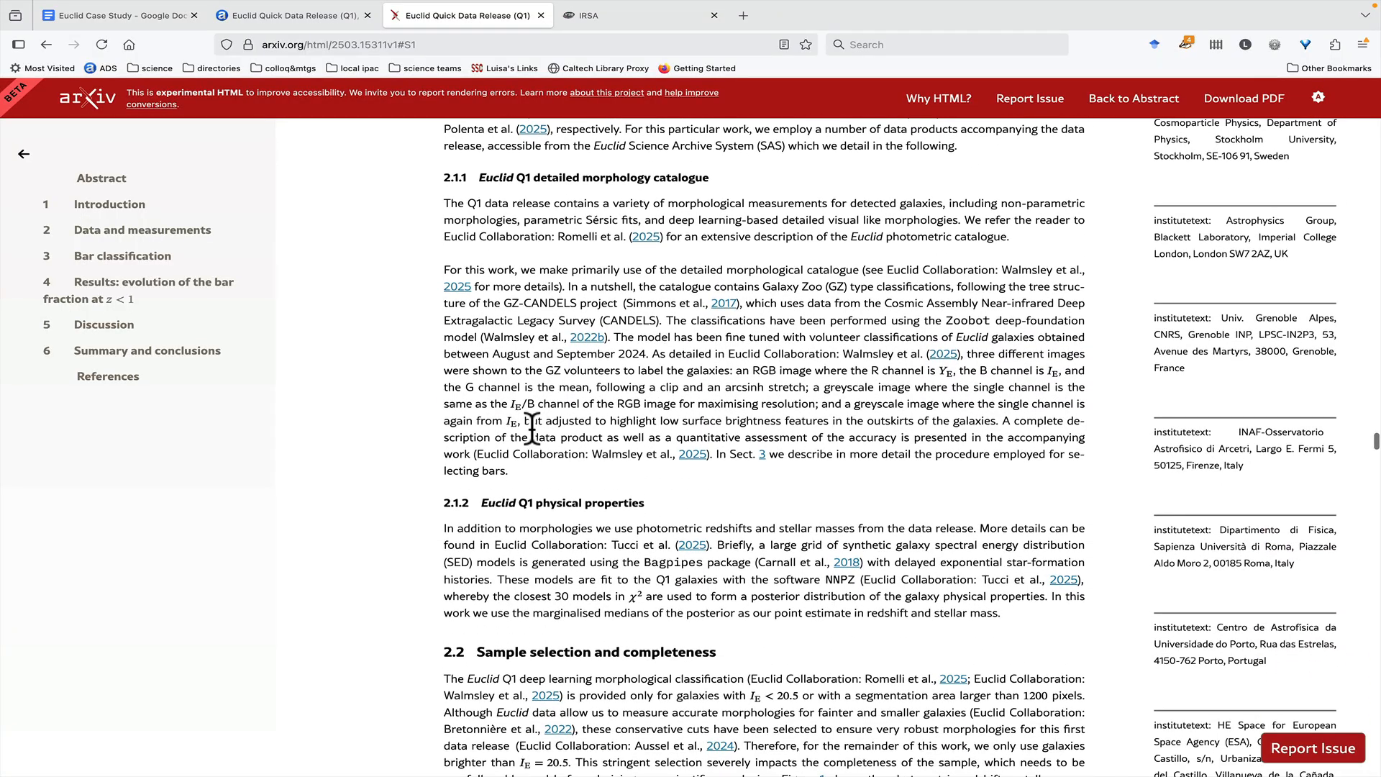
scroll(531, 425, down, 1)
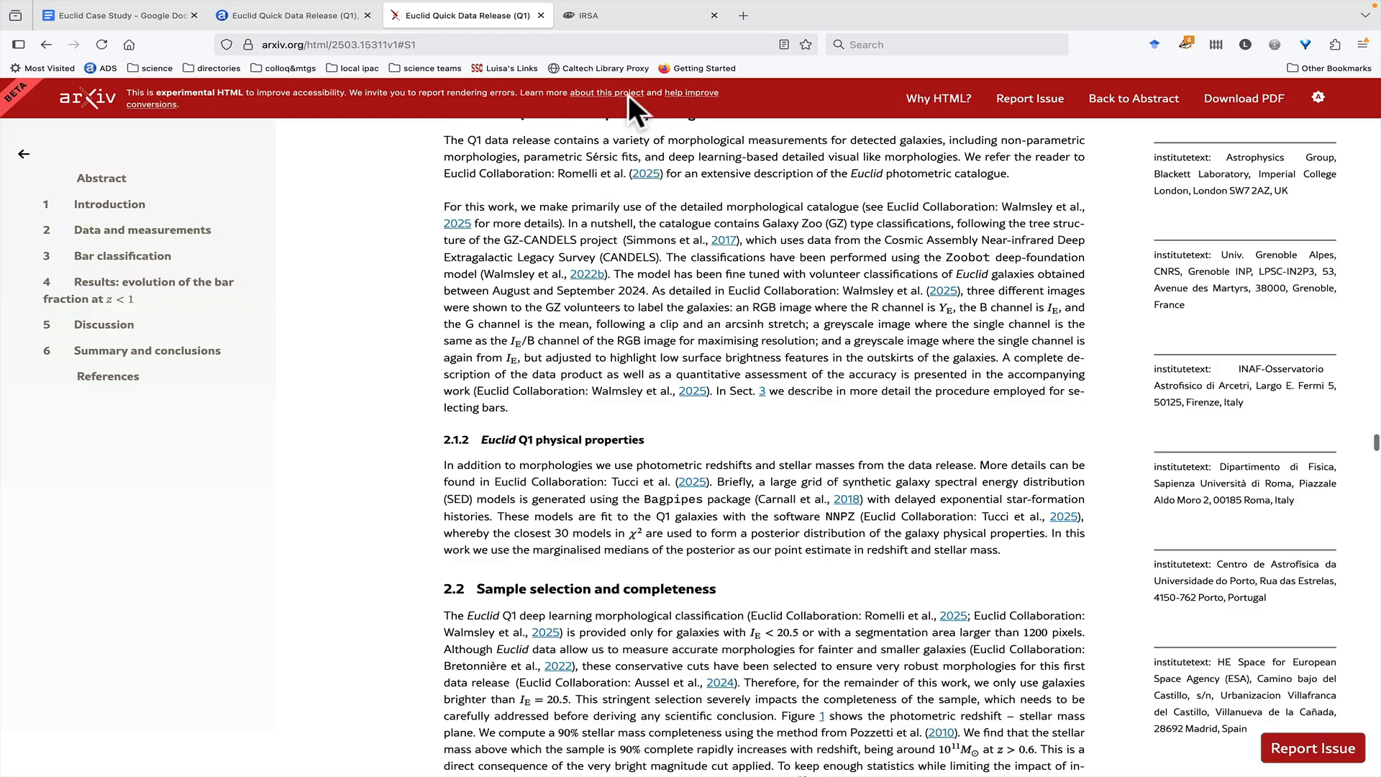
Step: Open the Inspect Objects search of the Euclid Data Explorer from the IRSA home page
click(623, 19)
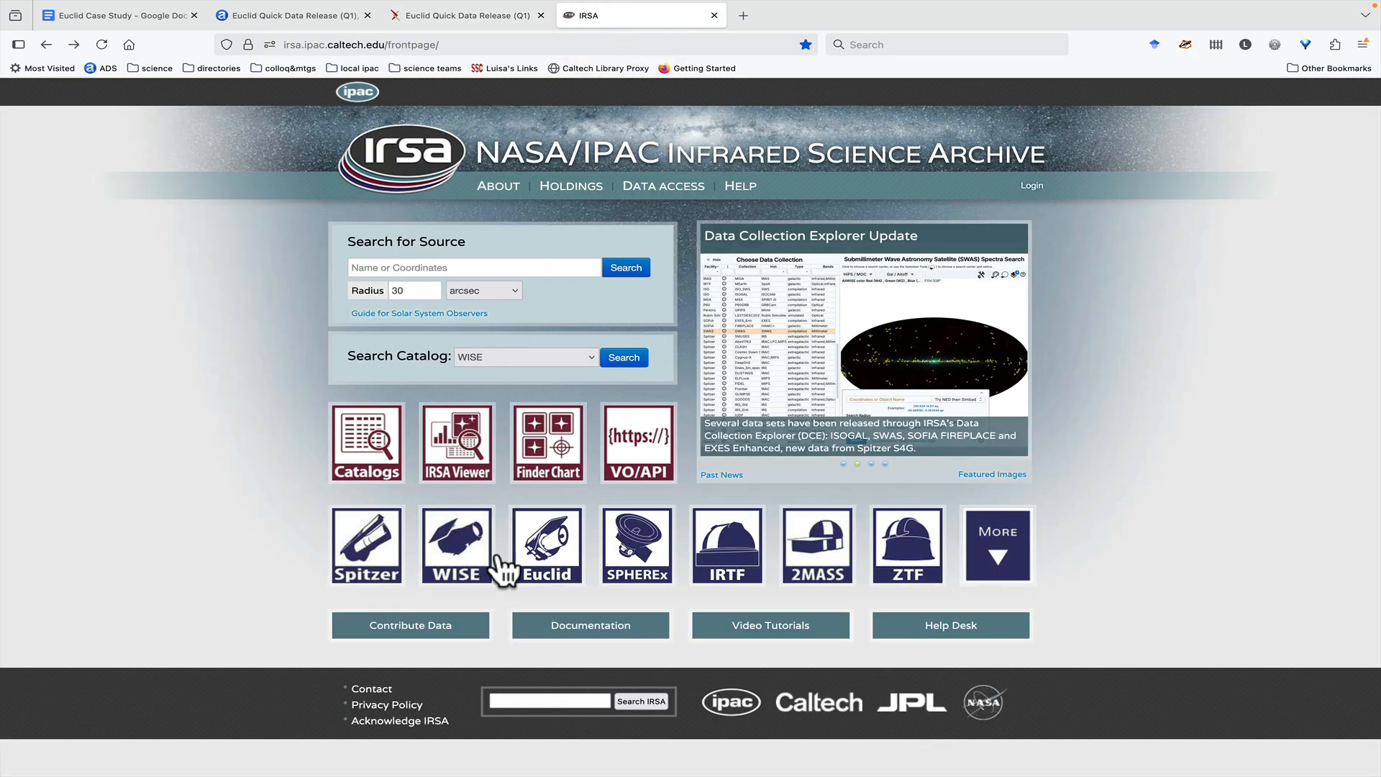
click(562, 555)
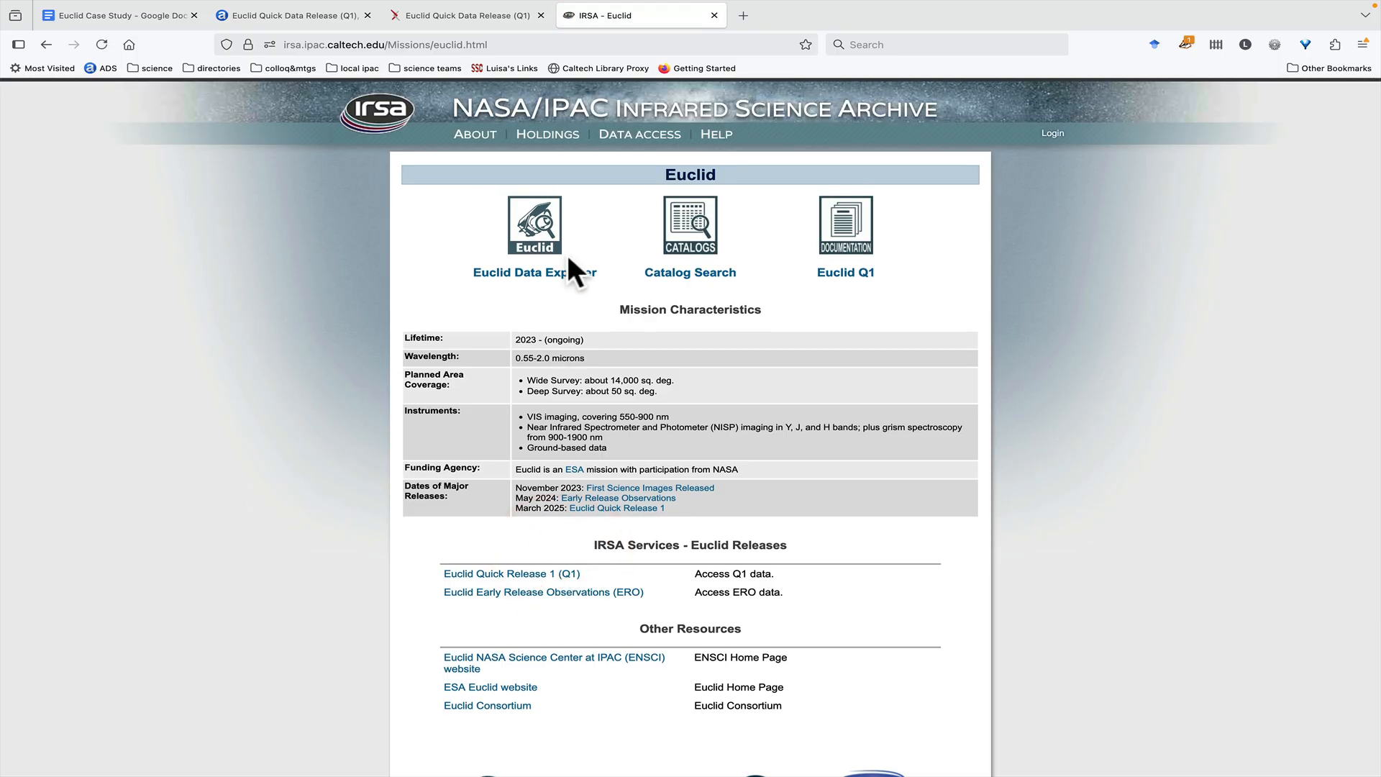
click(560, 275)
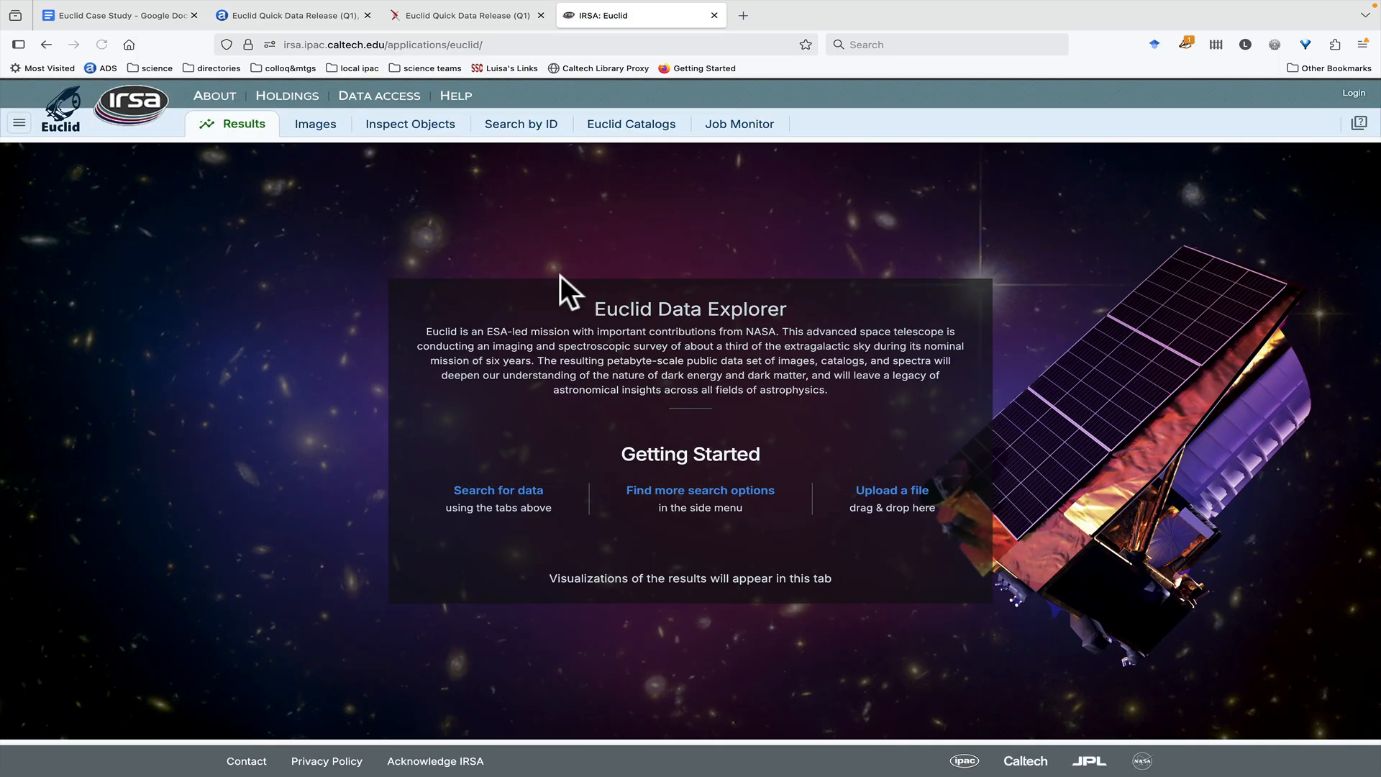
click(390, 125)
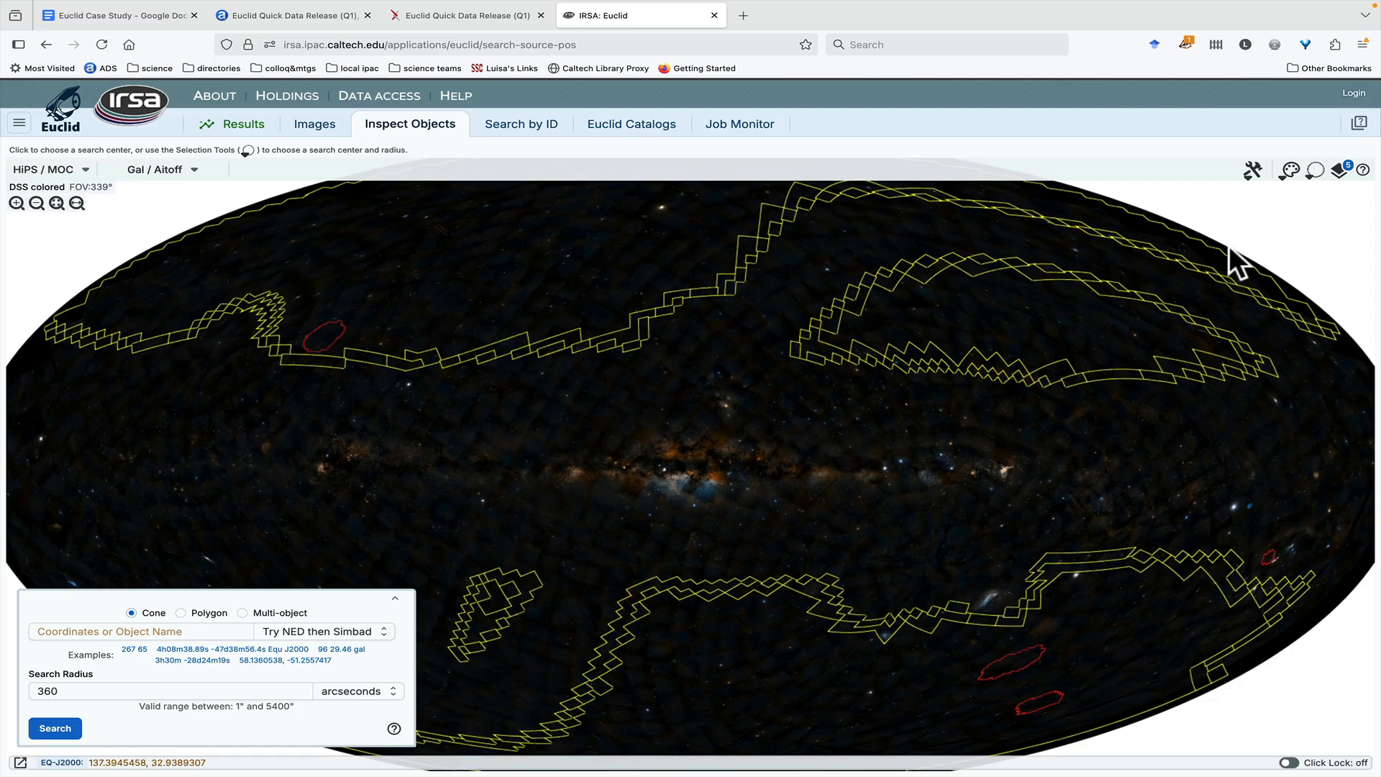
Step: Show the Euclid Planned Survey Coverage layer as a filled area on the sky map, and restore its outline display
click(1338, 171)
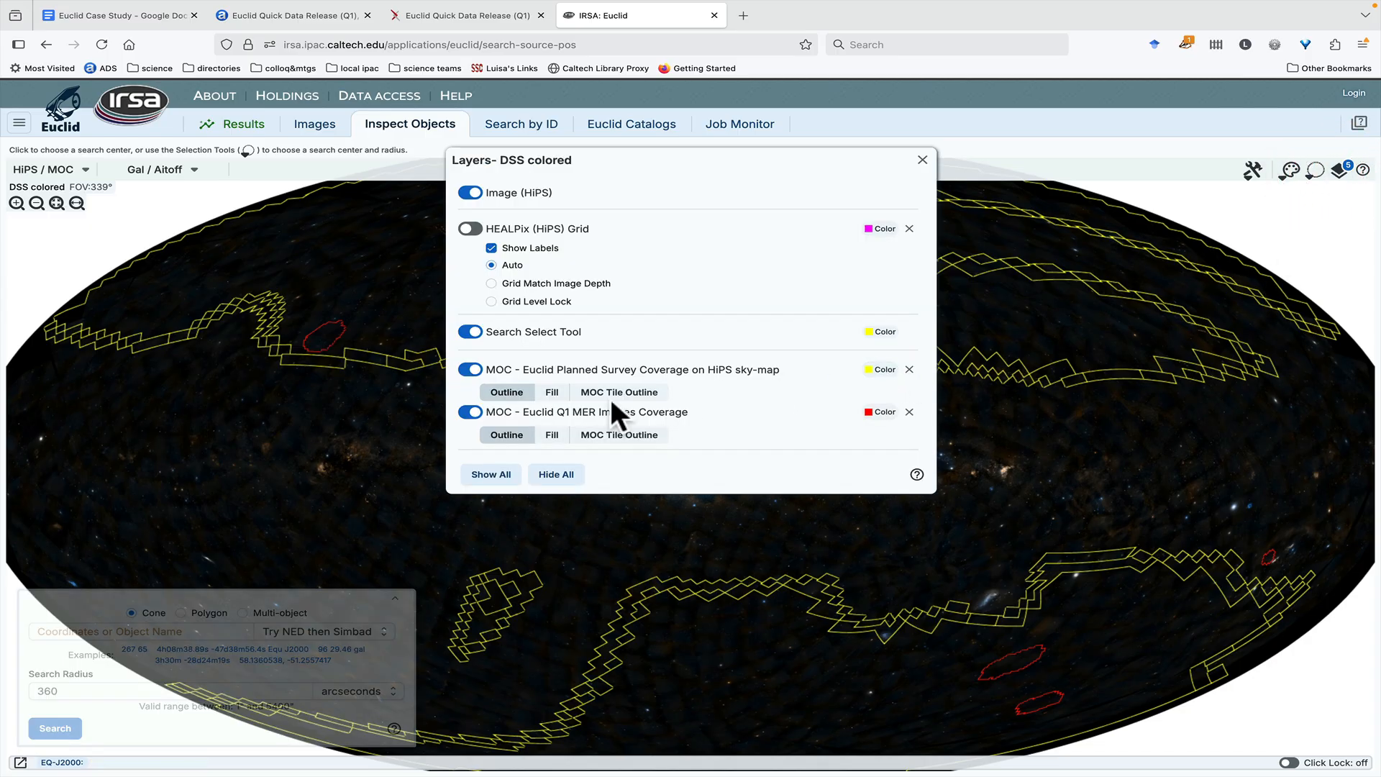
click(555, 395)
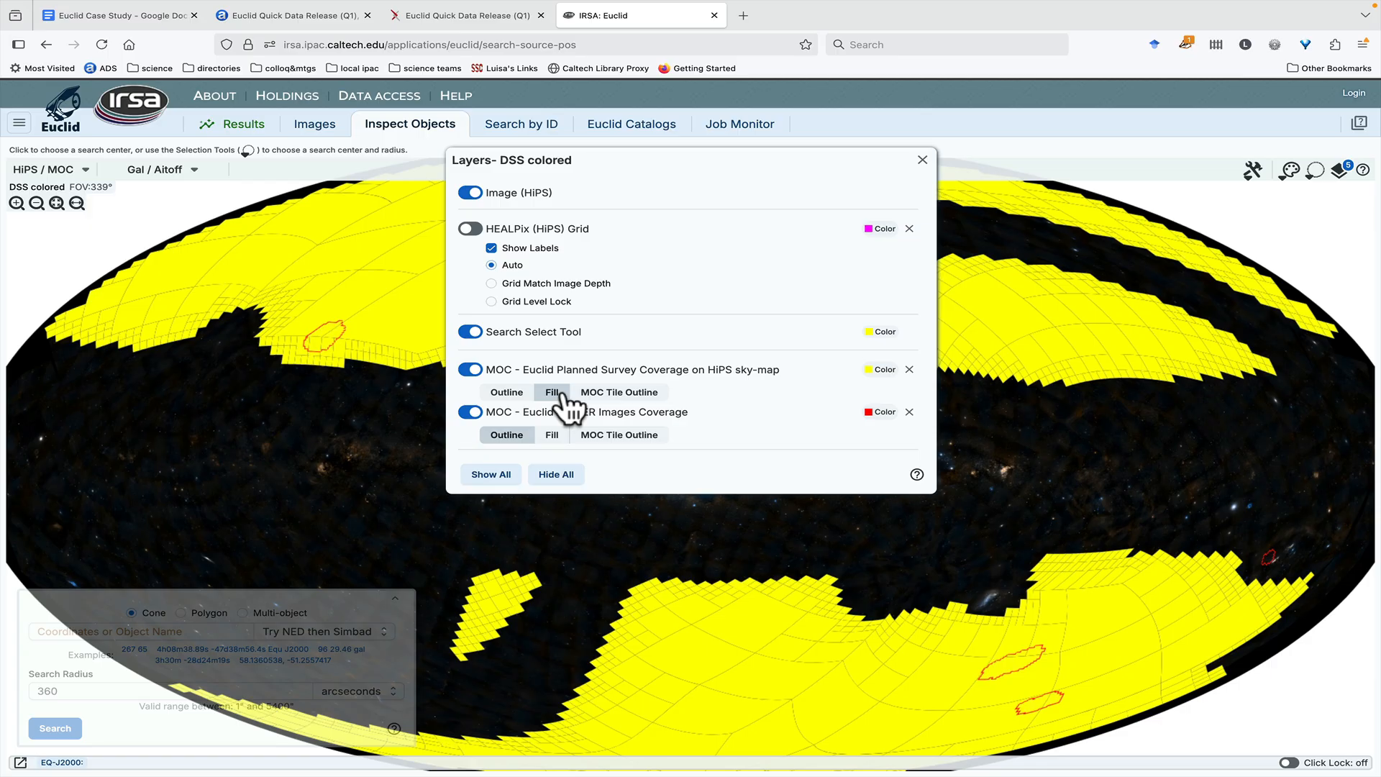
click(507, 393)
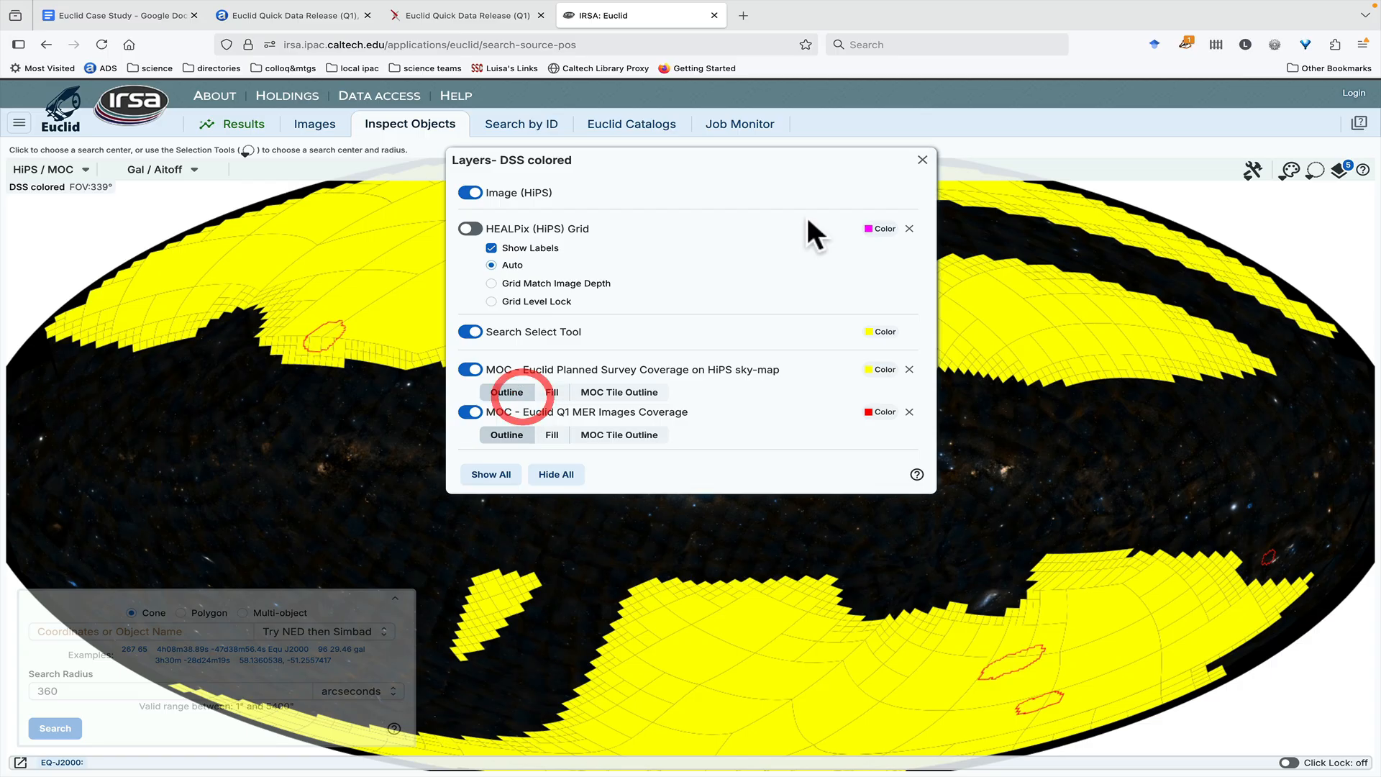
click(923, 160)
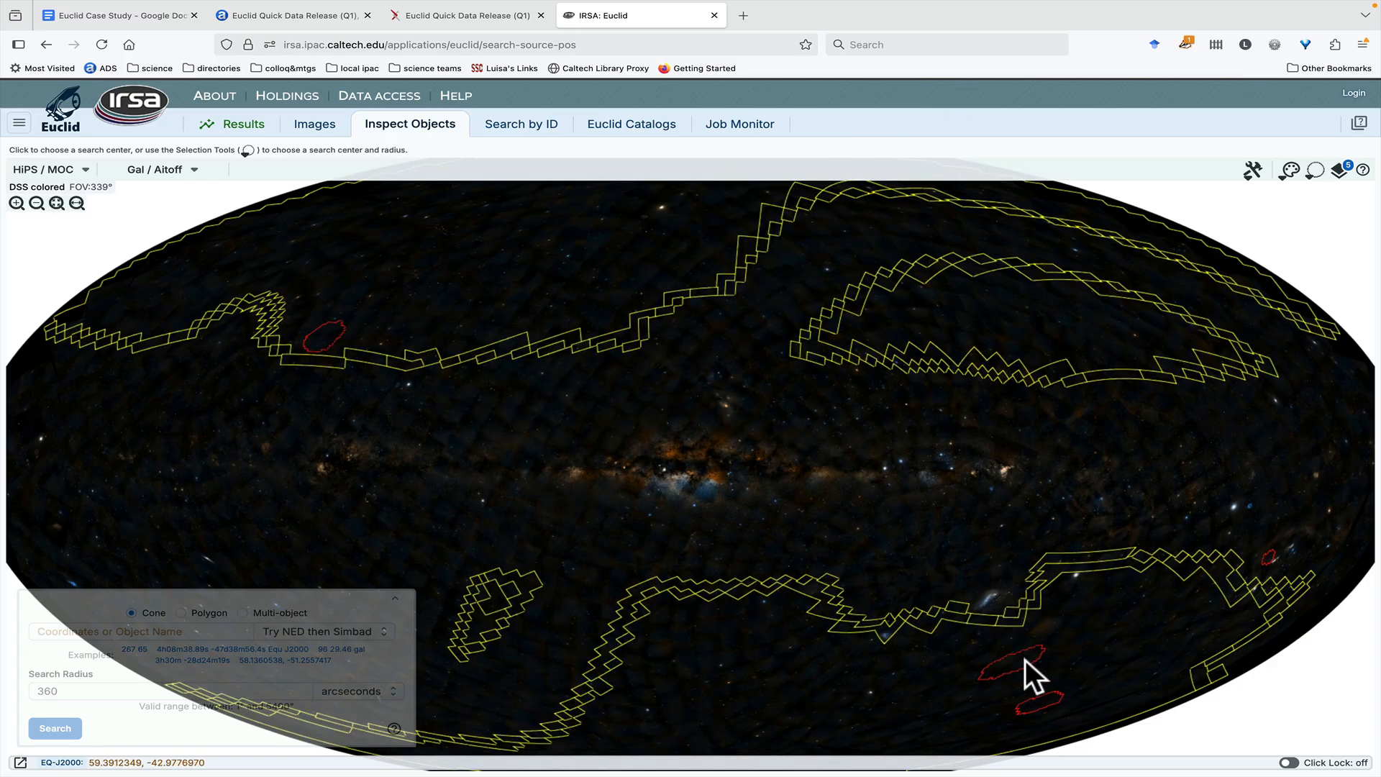
Step: Run a 360-arcsecond cone search at 4h09m27.54s -48d07m07.4s, inside the larger of the two neighbouring southern Q1 coverage regions
click(1017, 657)
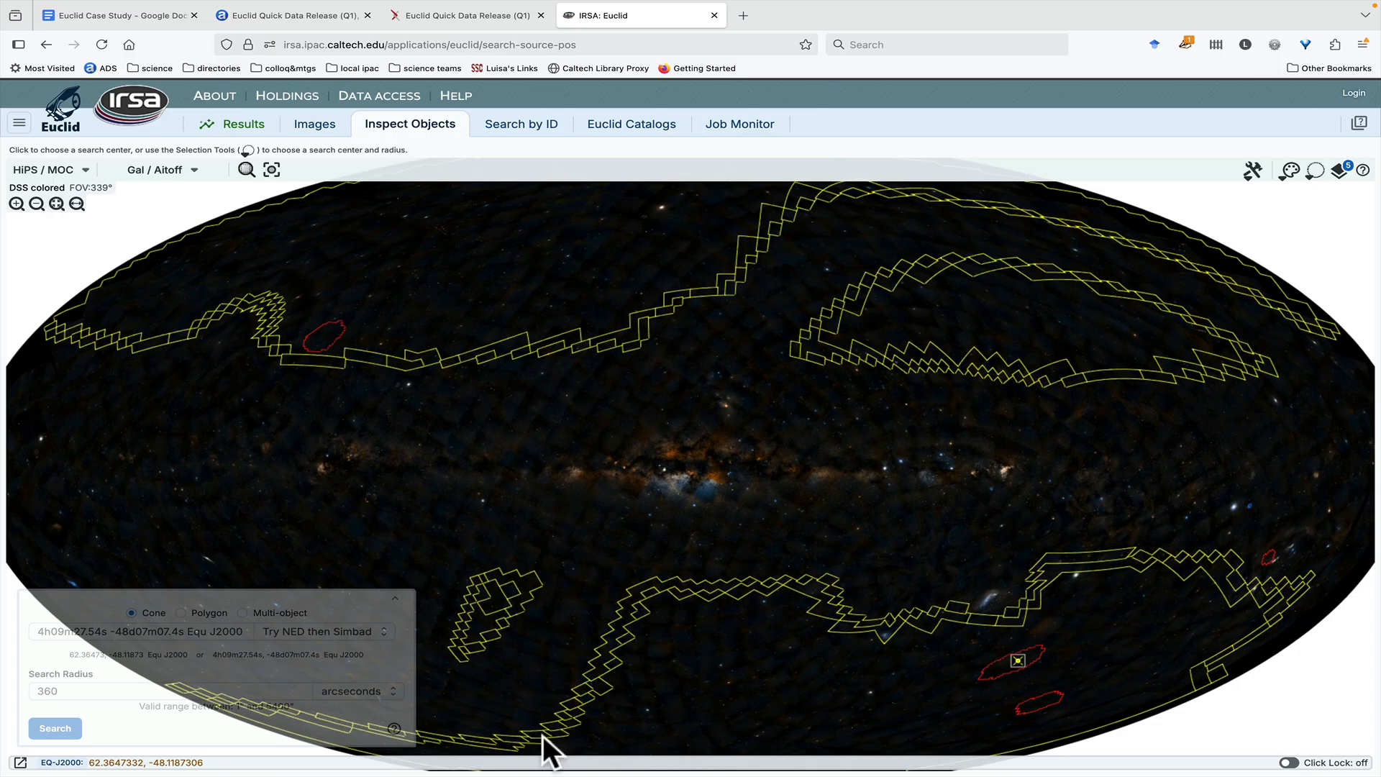
click(60, 725)
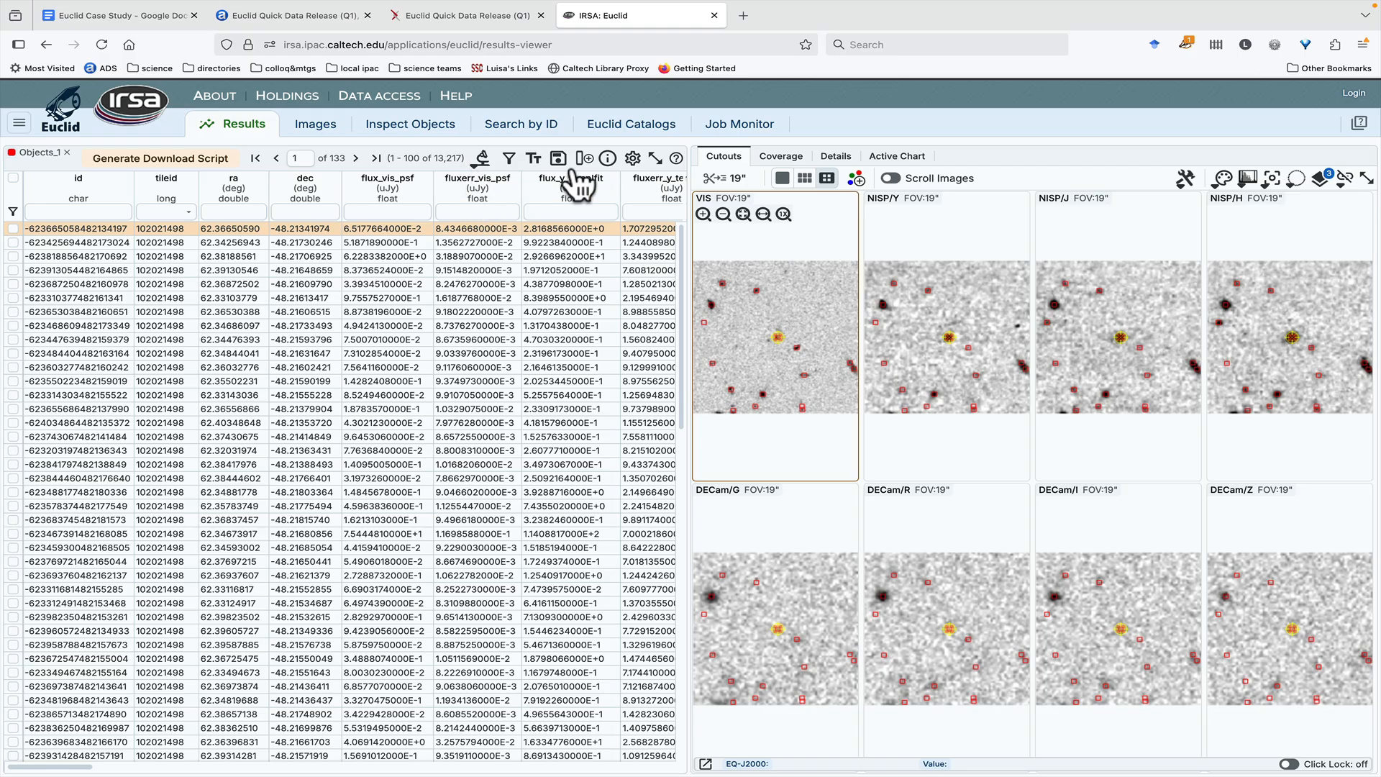
Step: Examine the euclid_q1_mer_morphology table among the Euclid catalogs, and return to the object search results
click(633, 145)
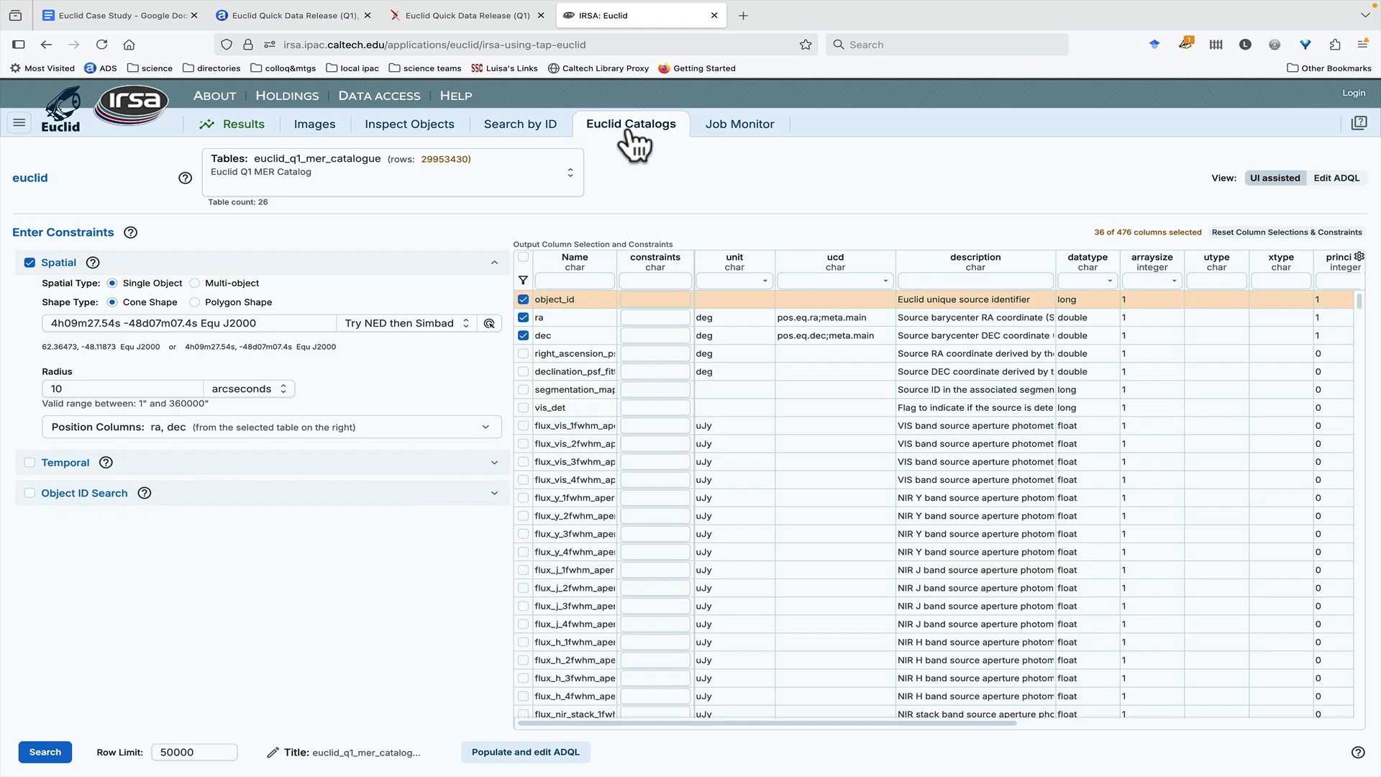
click(536, 181)
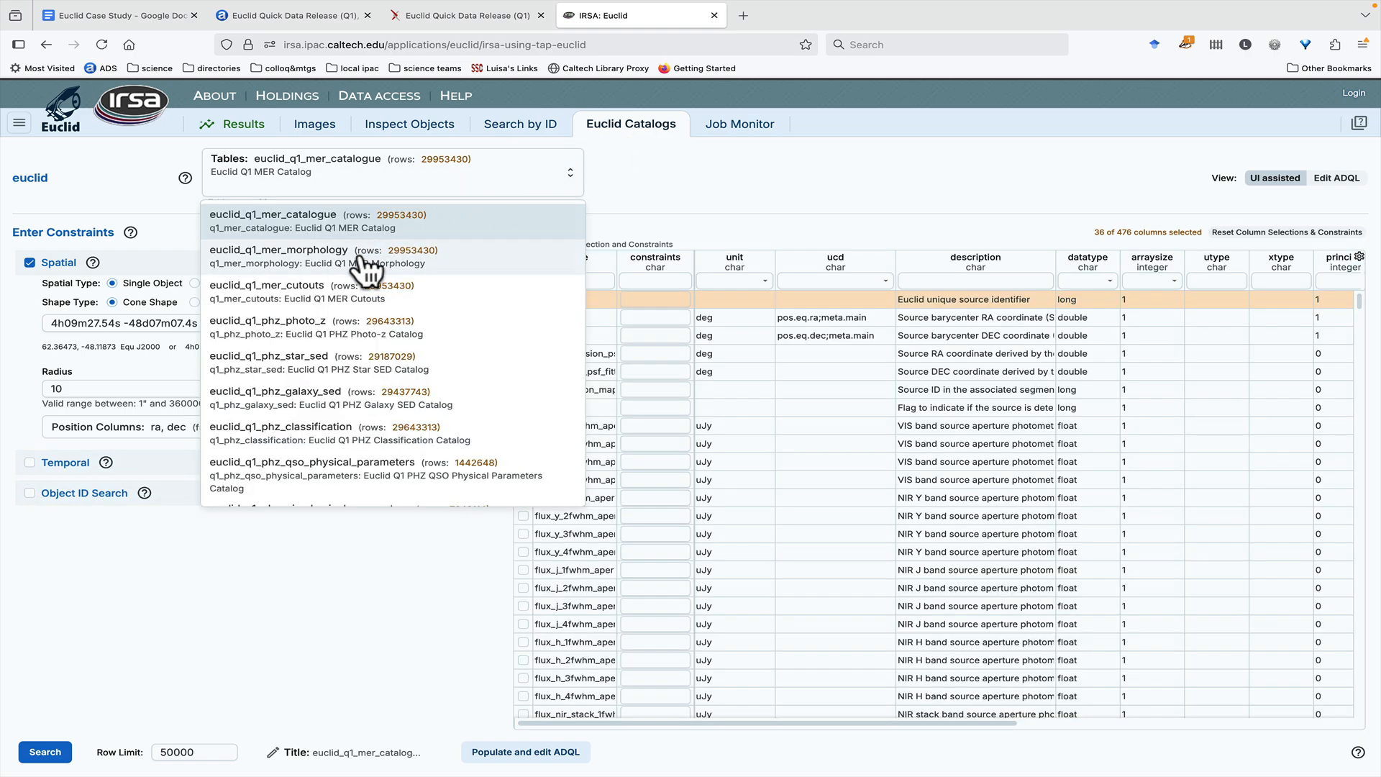
click(316, 259)
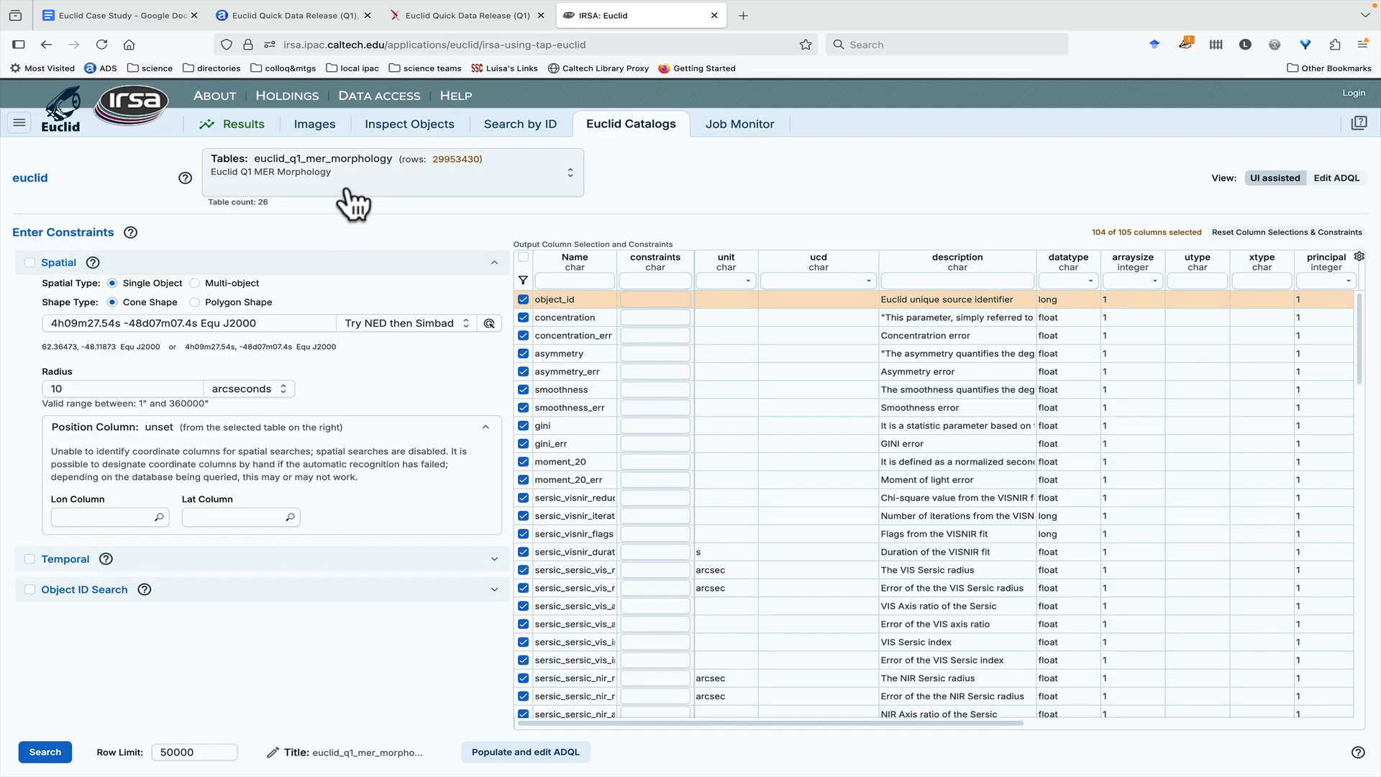
click(348, 190)
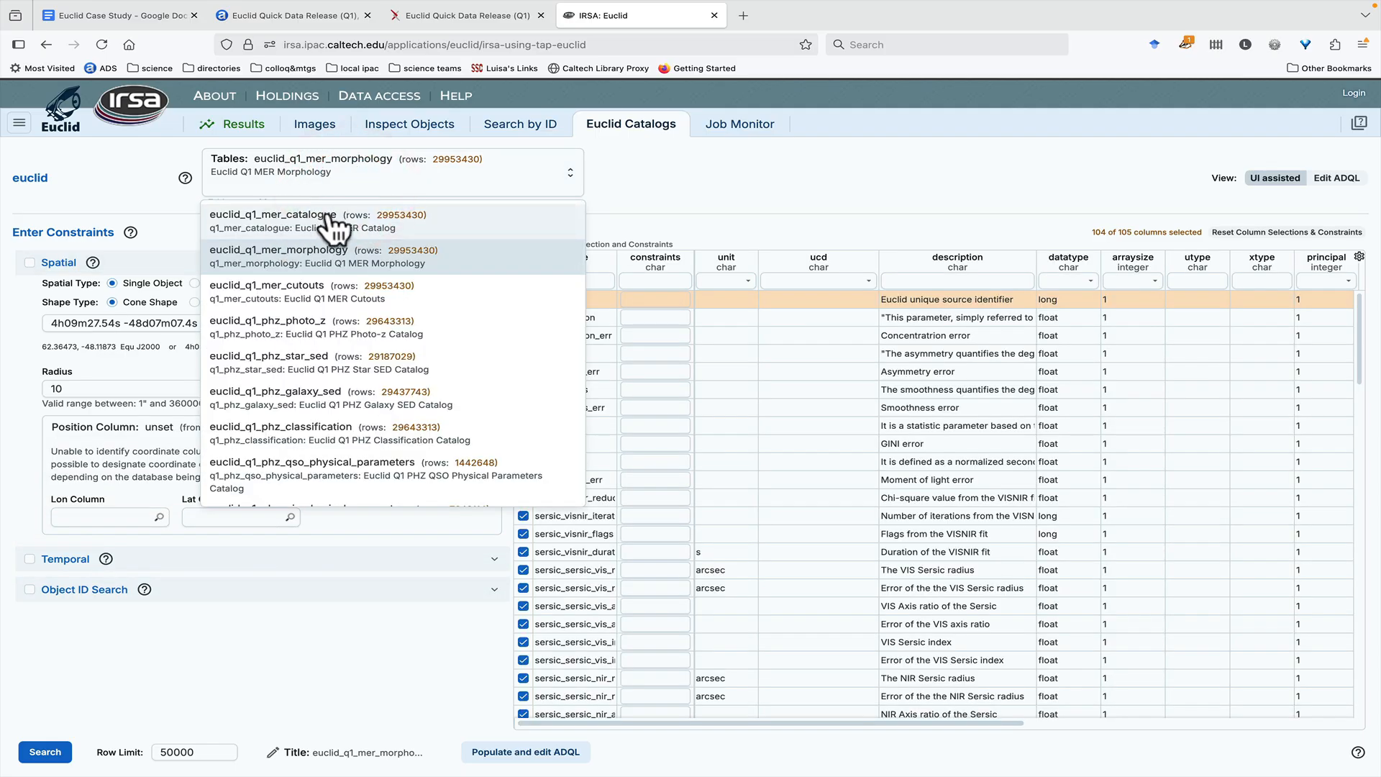
click(302, 270)
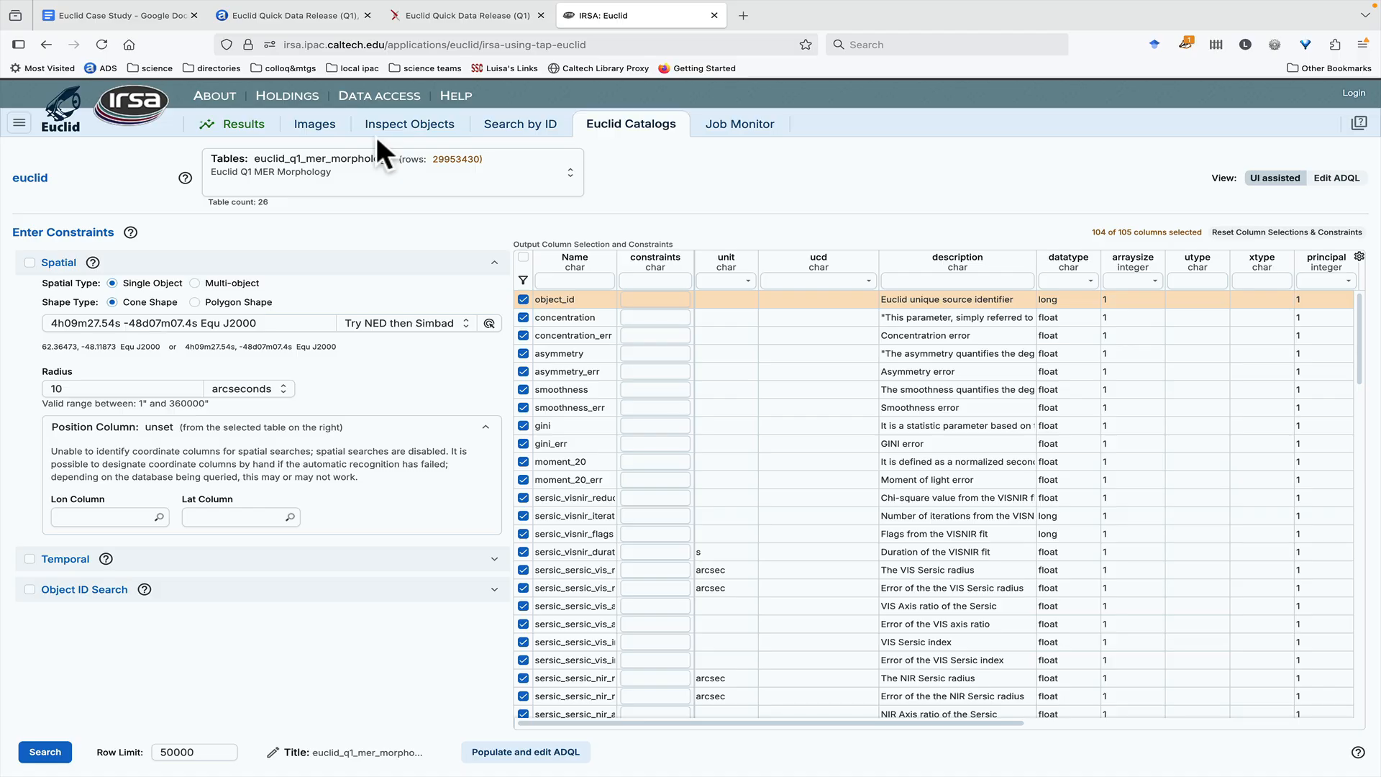
click(213, 130)
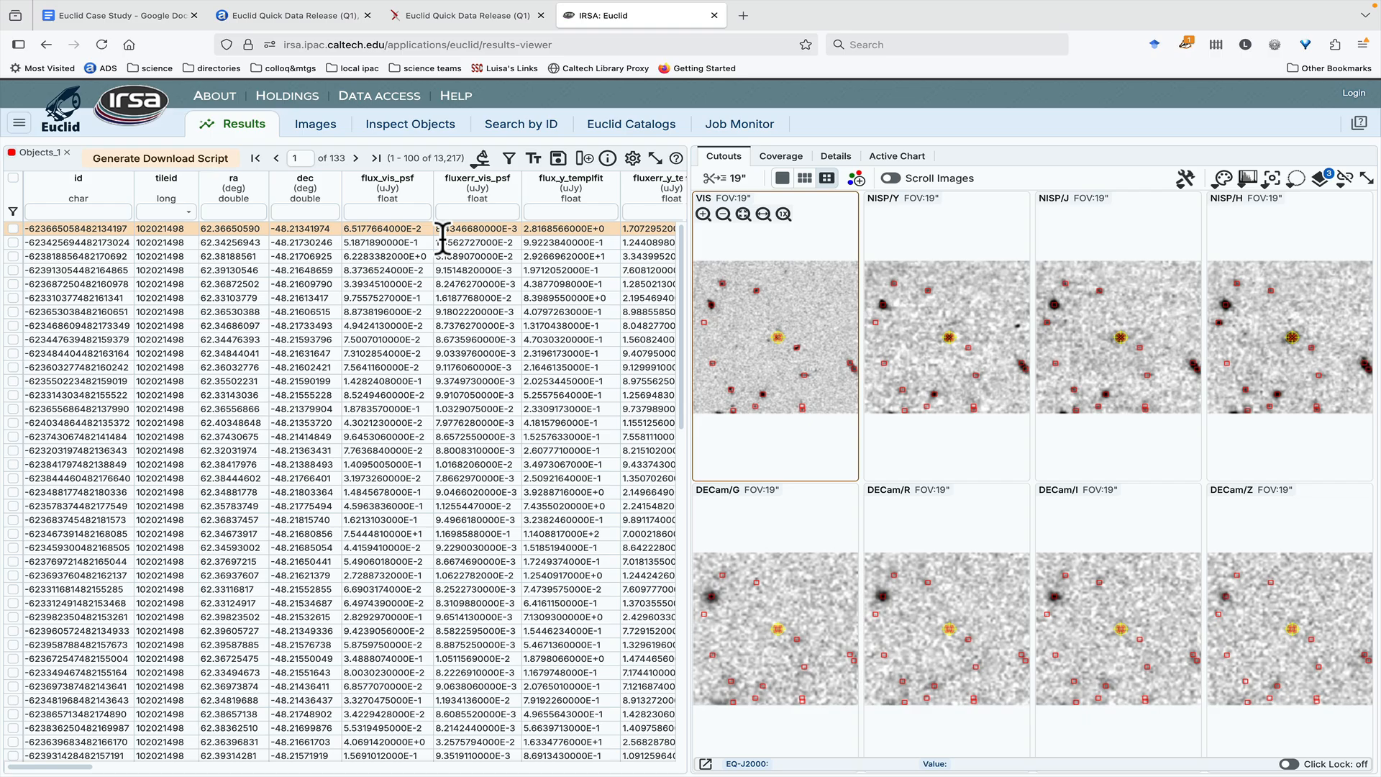
Step: Filter the objects table to rows with flux_vis_psf > 500
click(401, 213)
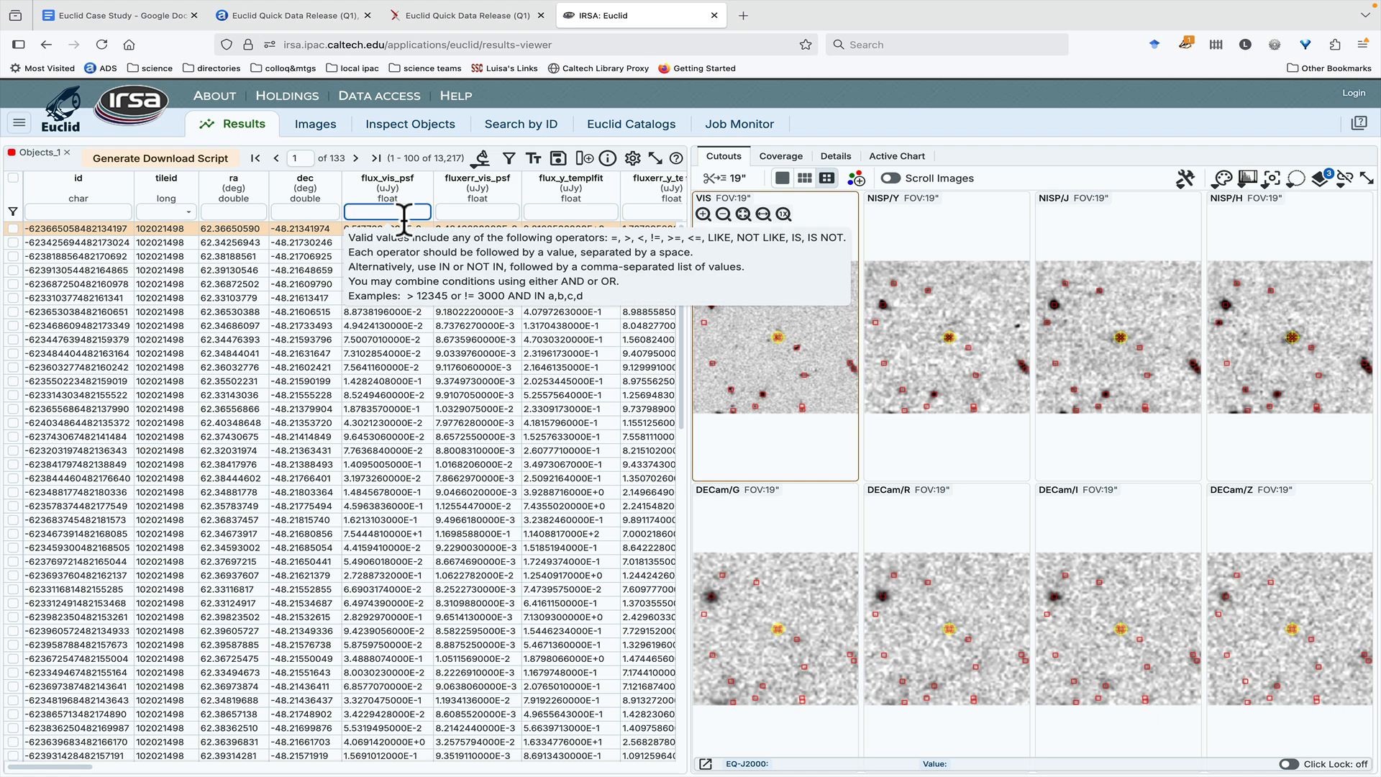
text(> 500)
key(Return)
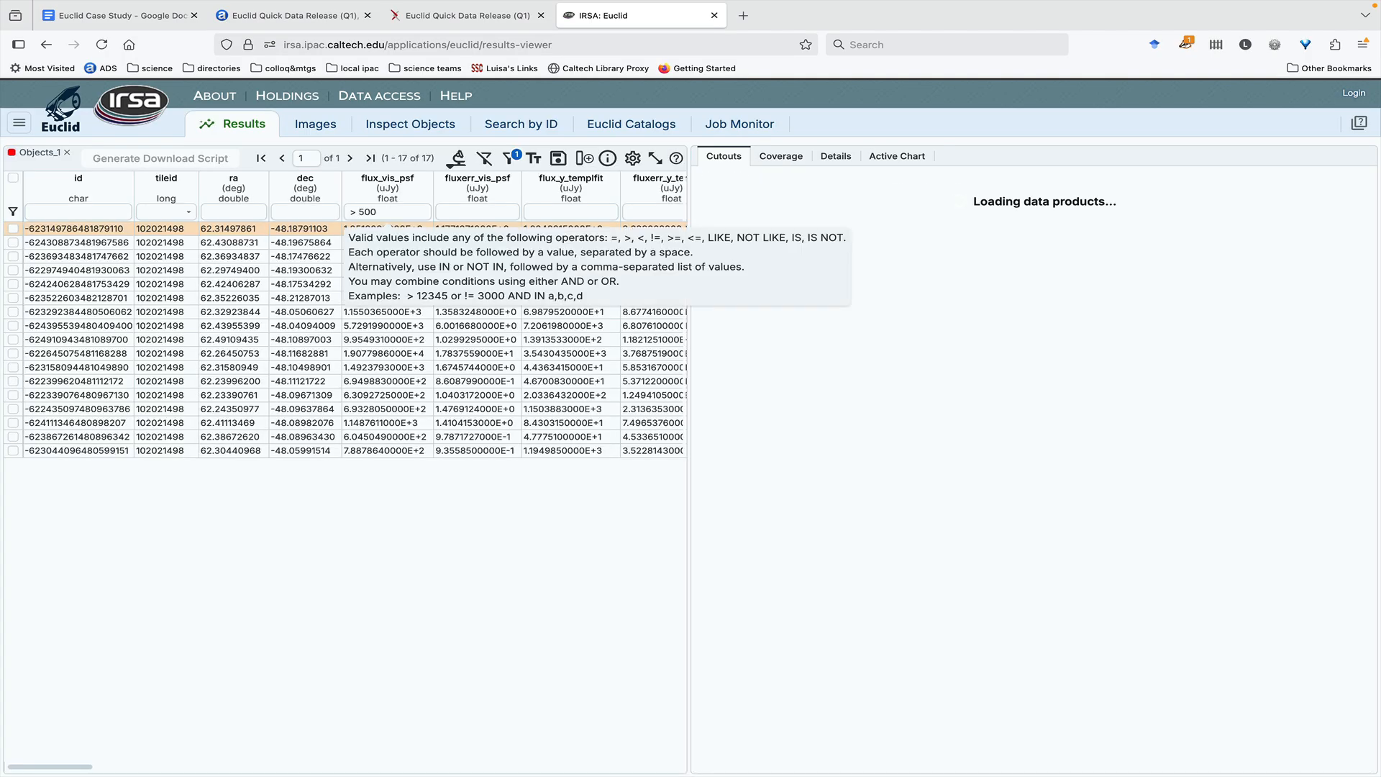
Step: Change the flux_vis_psf filter to > 100
click(369, 211)
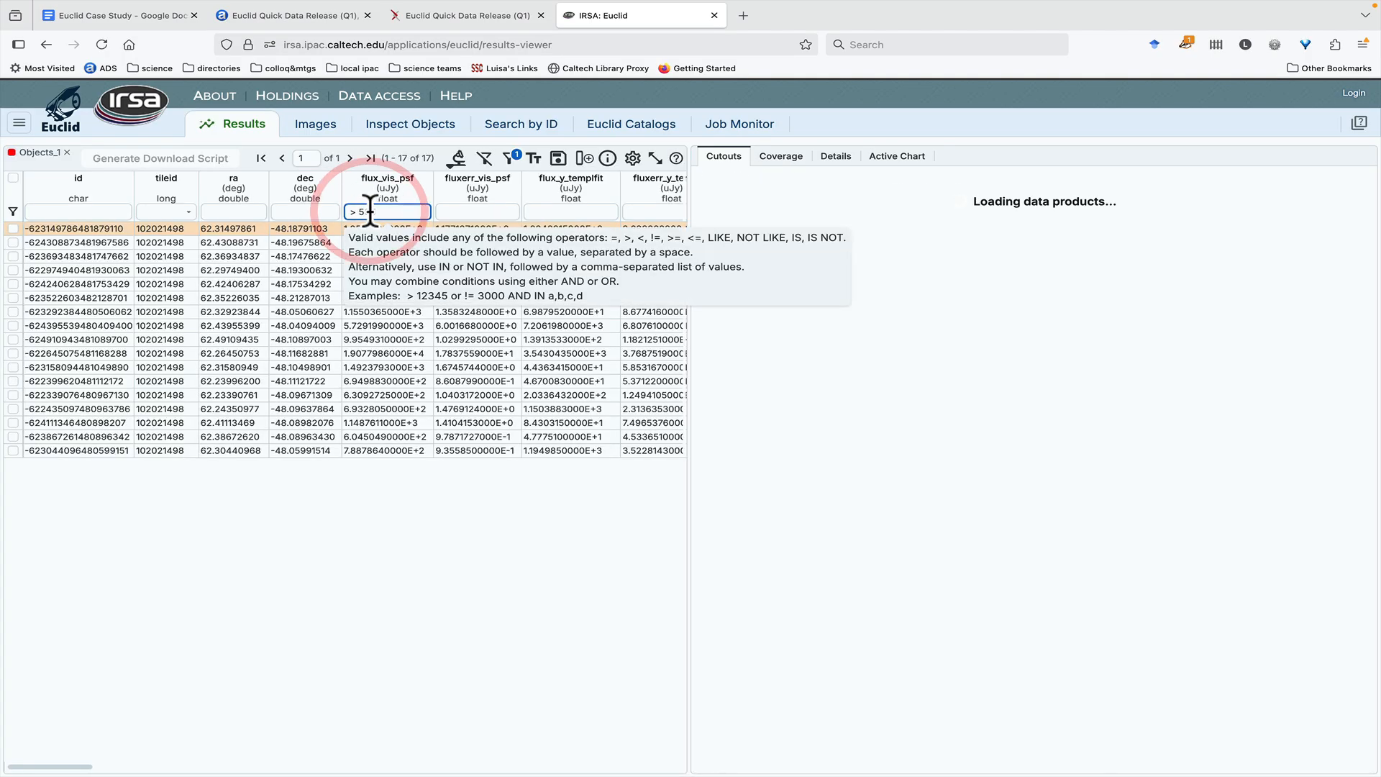
click(360, 211)
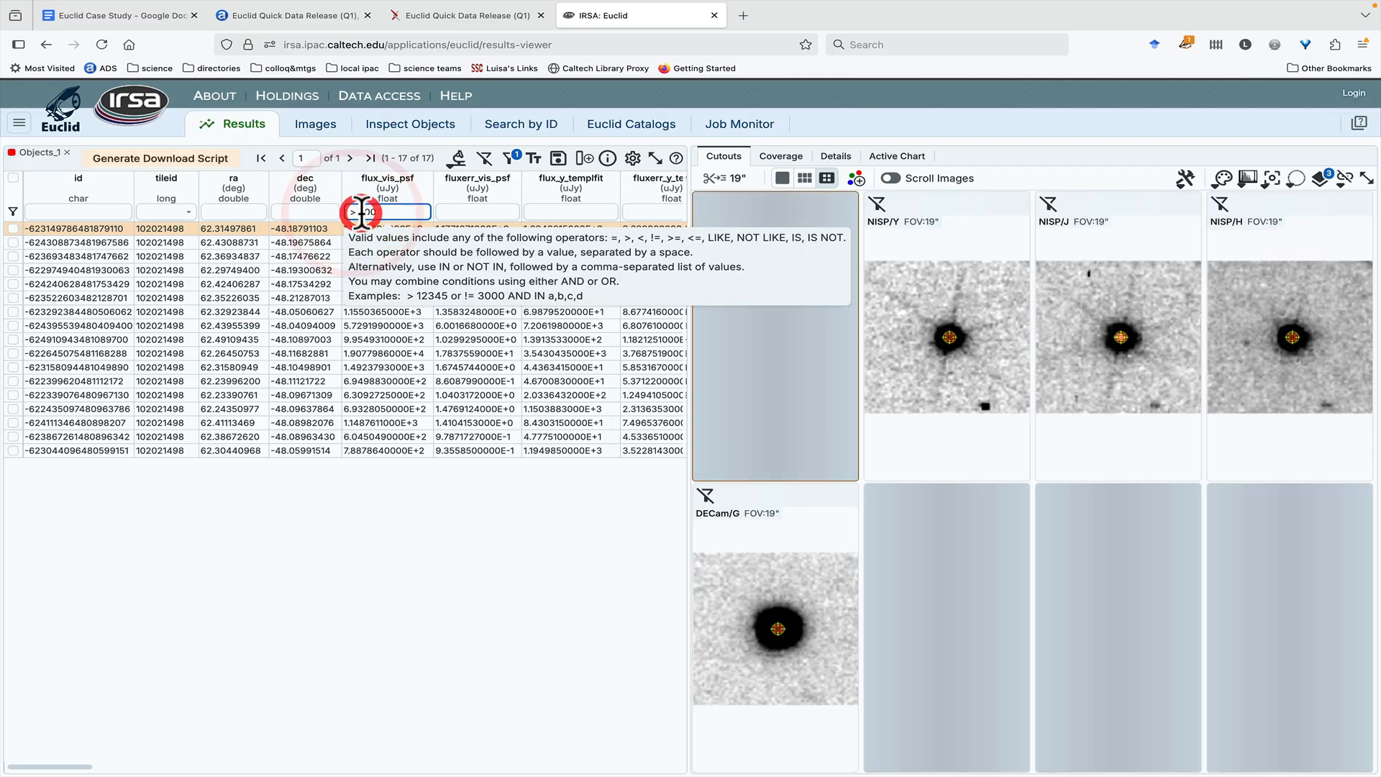
text(1)
key(Return)
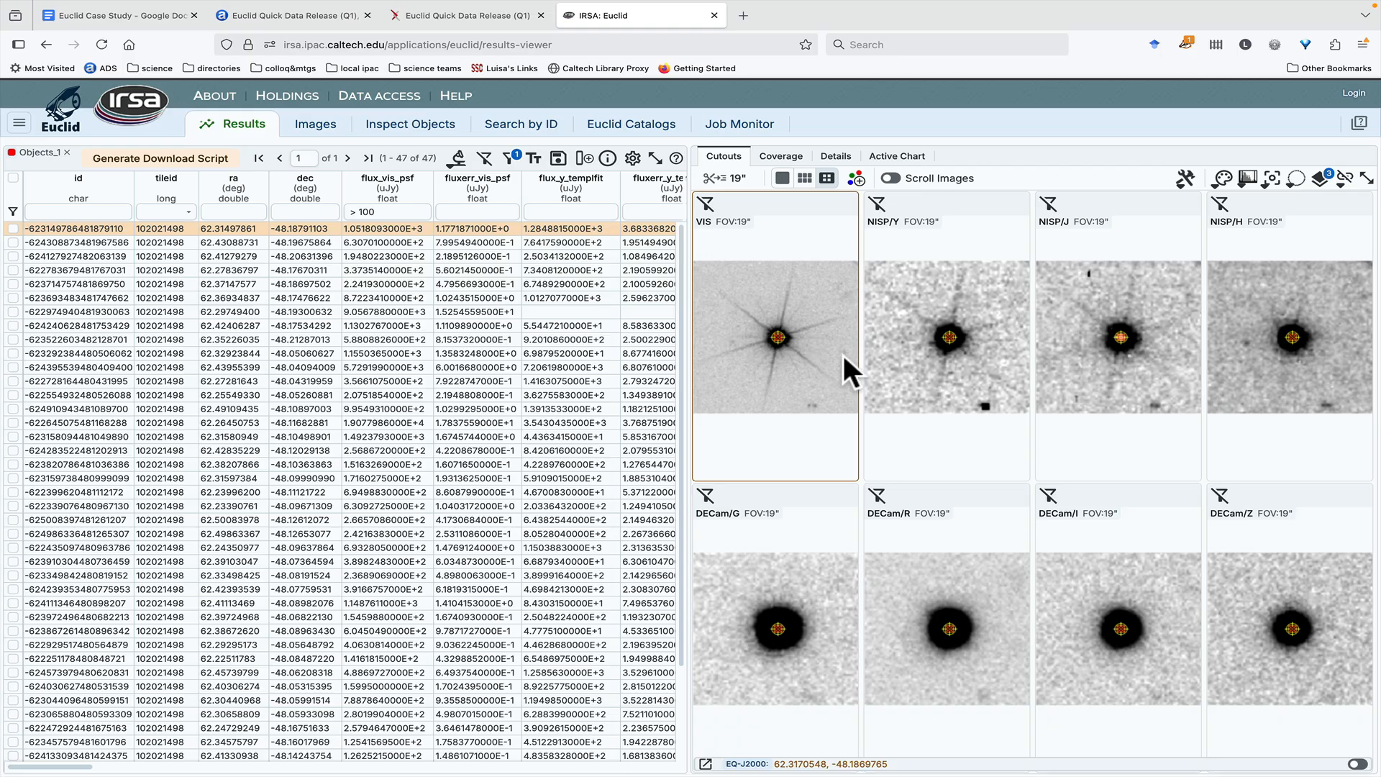
Step: View the cutouts of the fifth object, and sort the table by flux_vis_psf in descending order
click(408, 282)
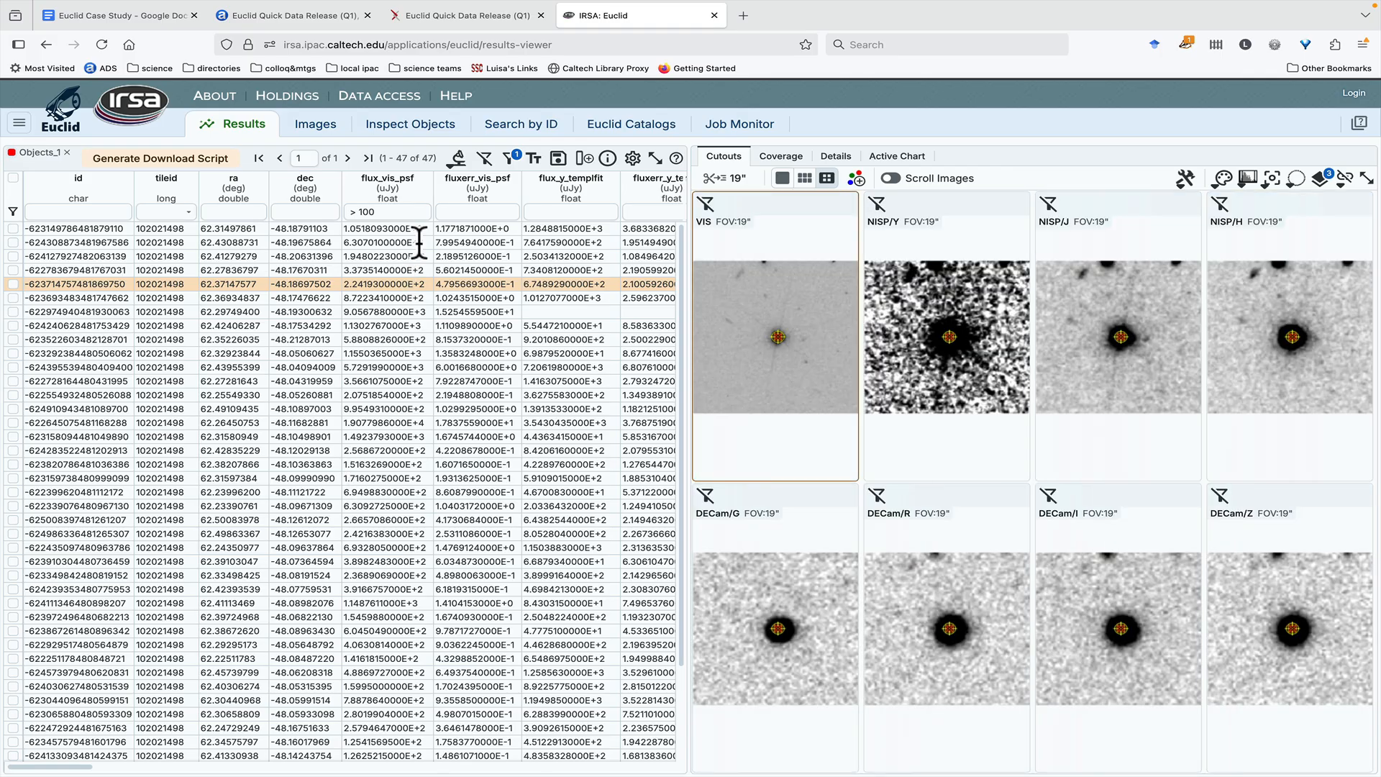
click(395, 178)
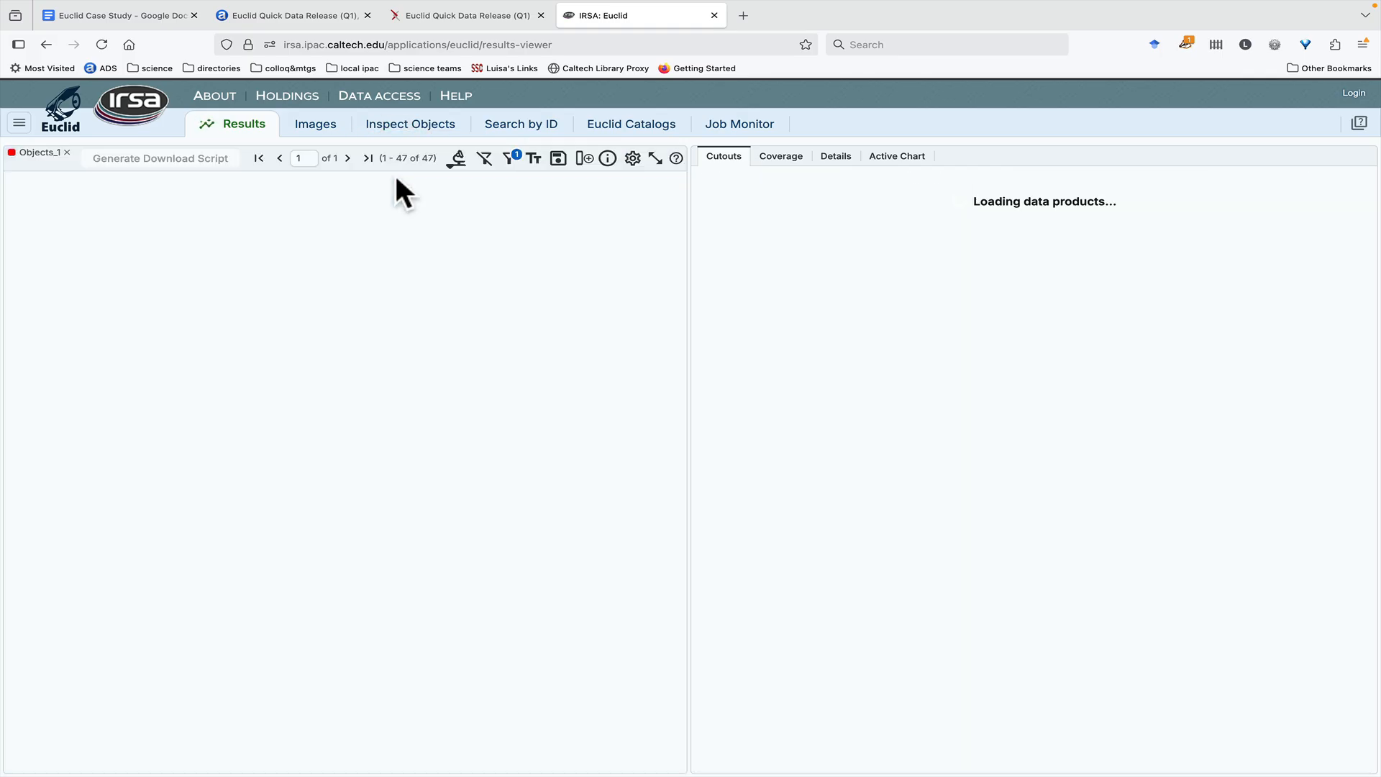
click(395, 180)
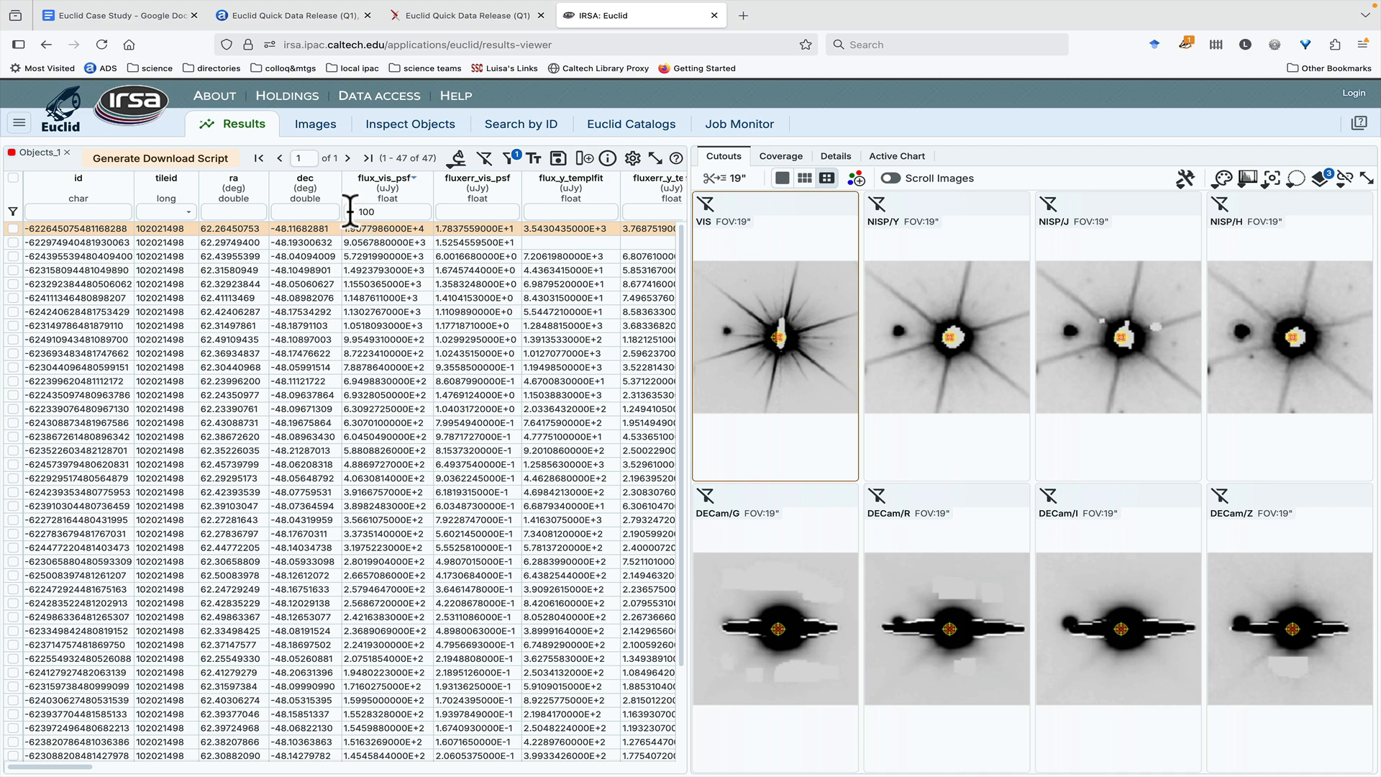
Step: Set the flux_vis_psf filter to < 100 and > 1
click(382, 211)
text(<10)
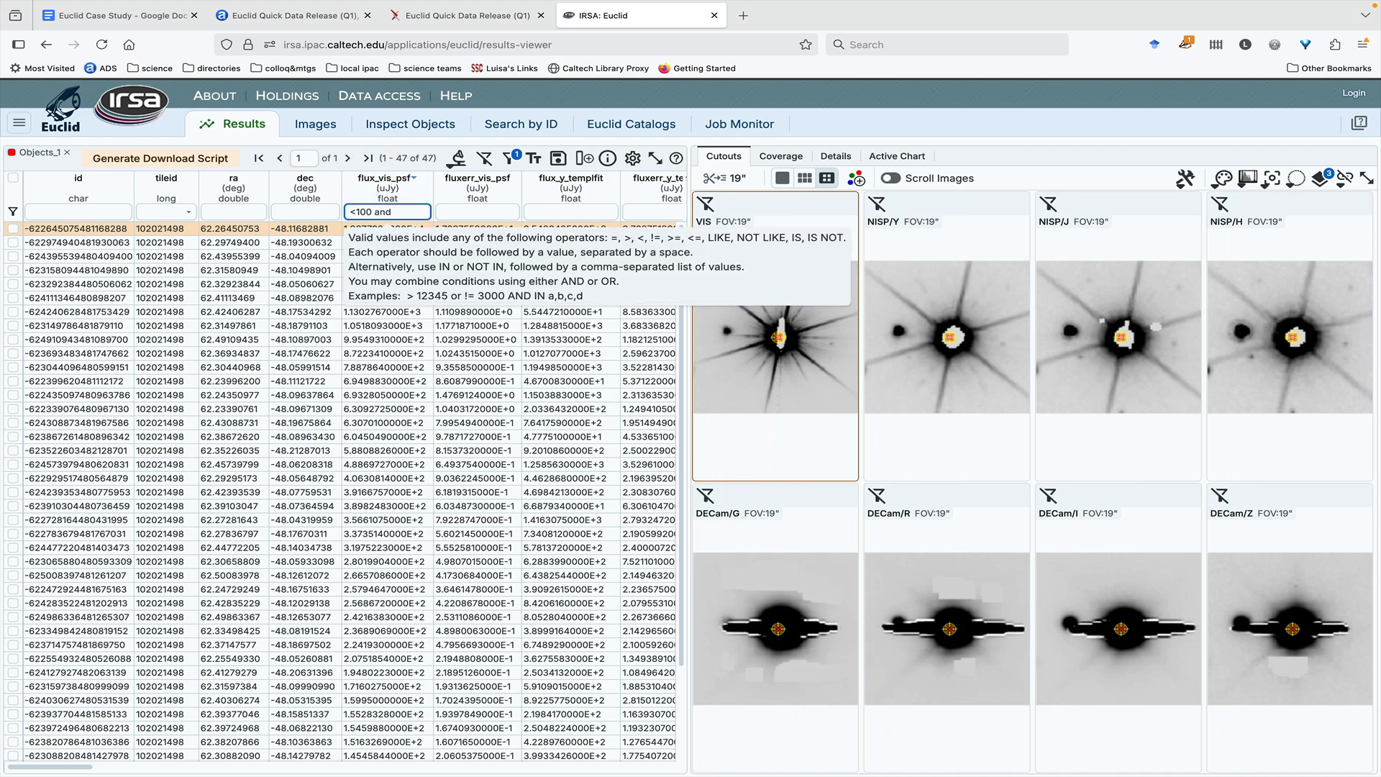
text(0 and >)
key(Return)
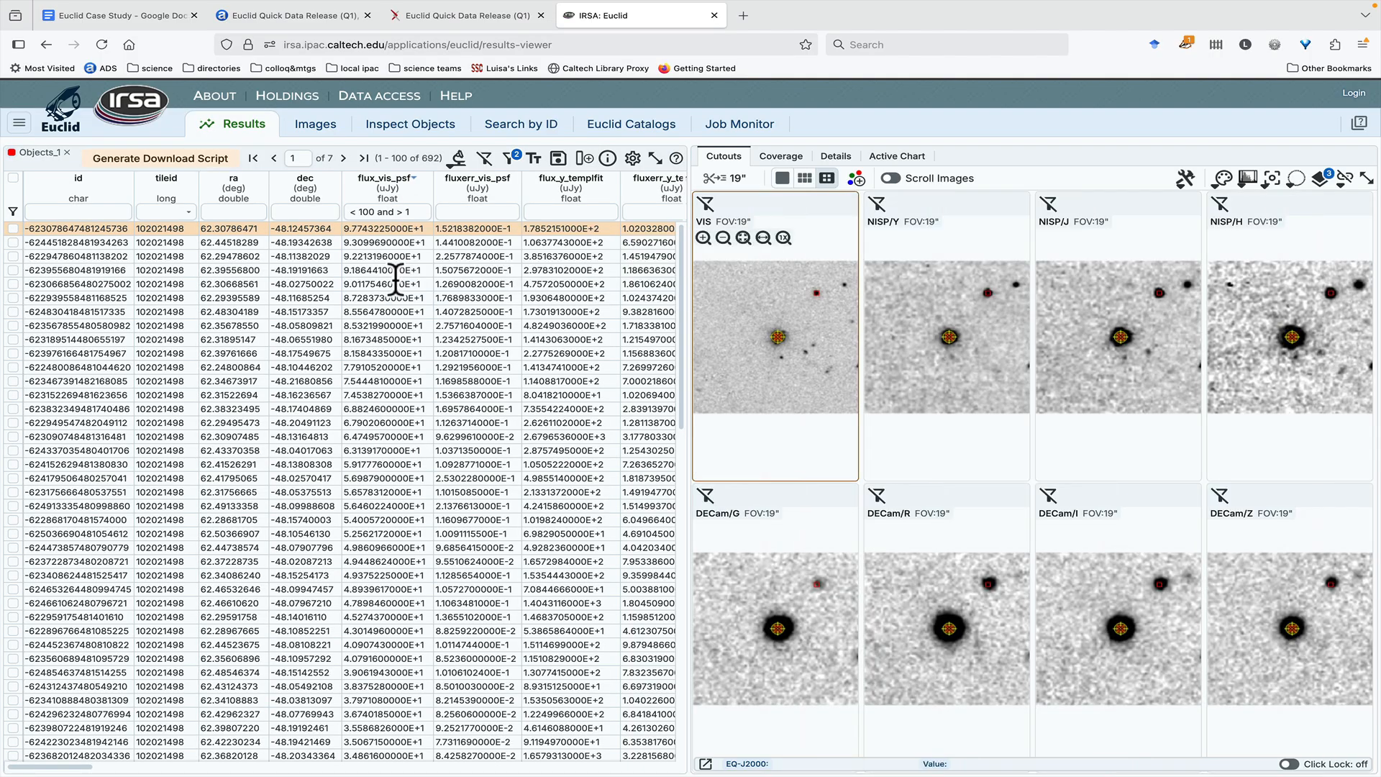
Step: Set the flux_vis_psf filter to < 50 and > 1
double_click(368, 213)
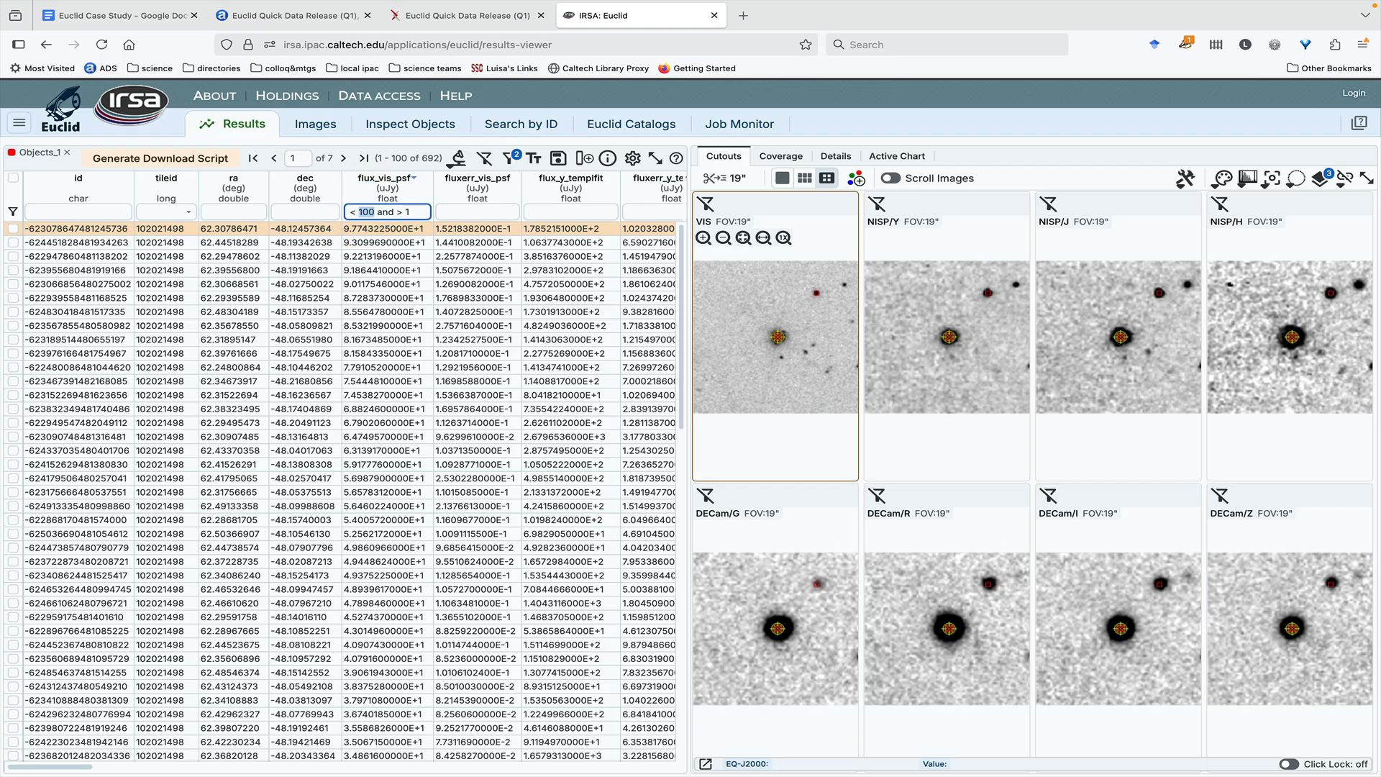
text(10)
key(Return)
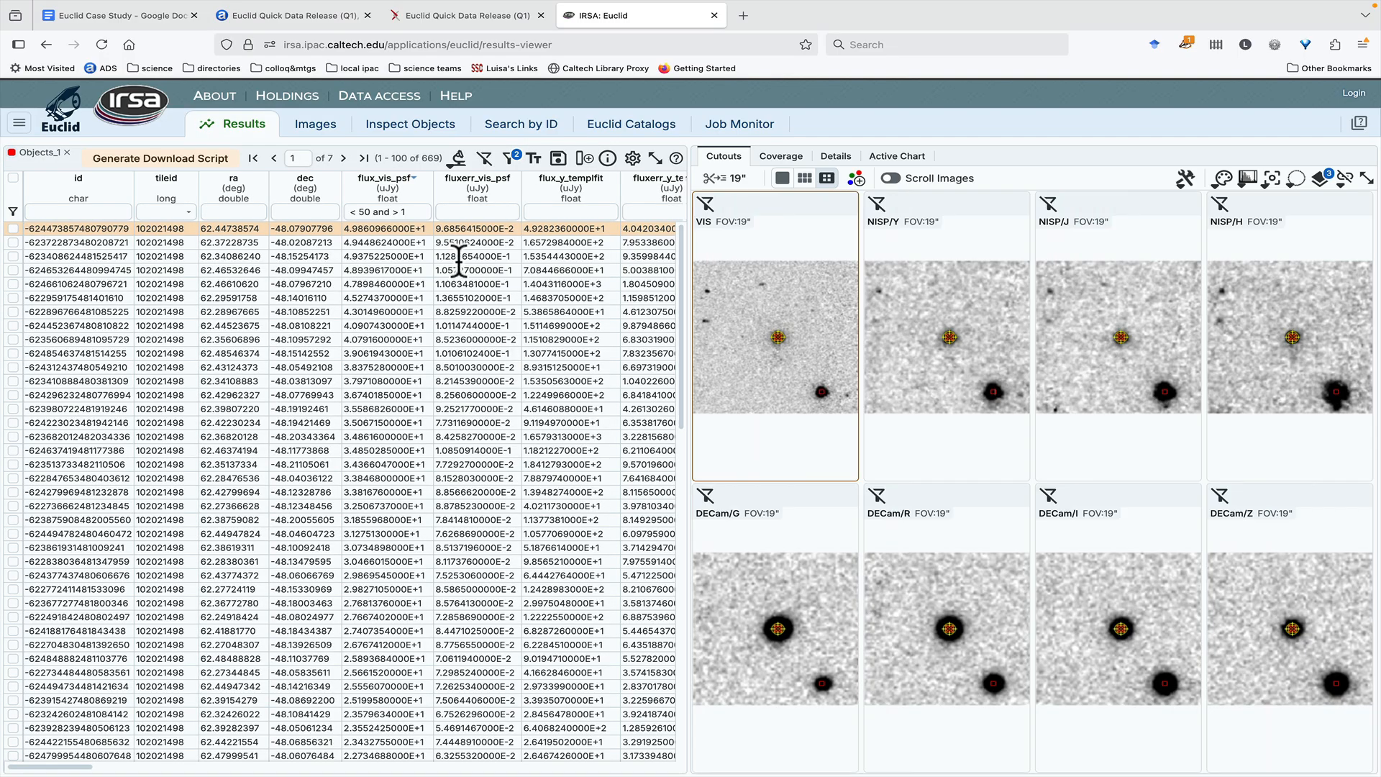
Step: Narrow the flux_vis_psf filter to < 1 and > .5, and raise its lower limit to .75
click(367, 211)
text(1)
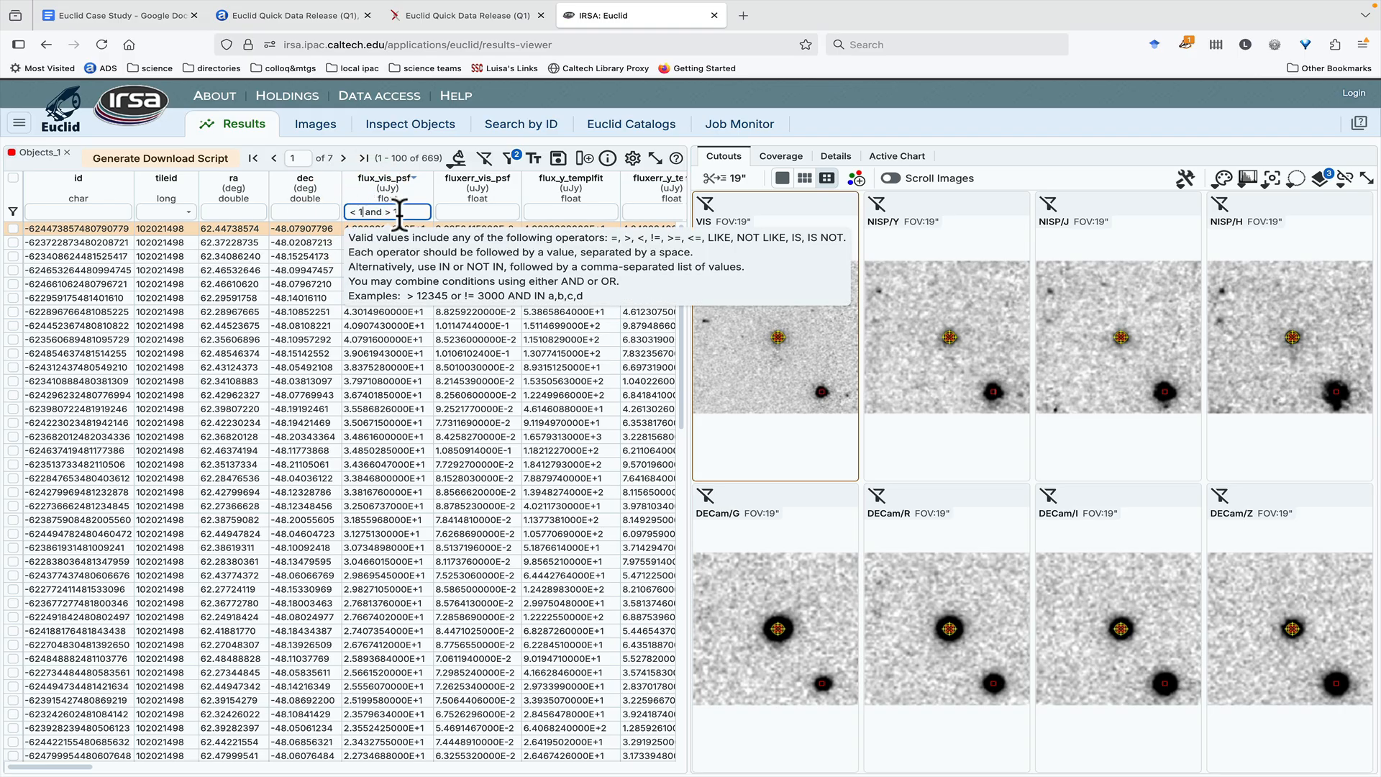
double_click(397, 213)
text(.5)
key(Return)
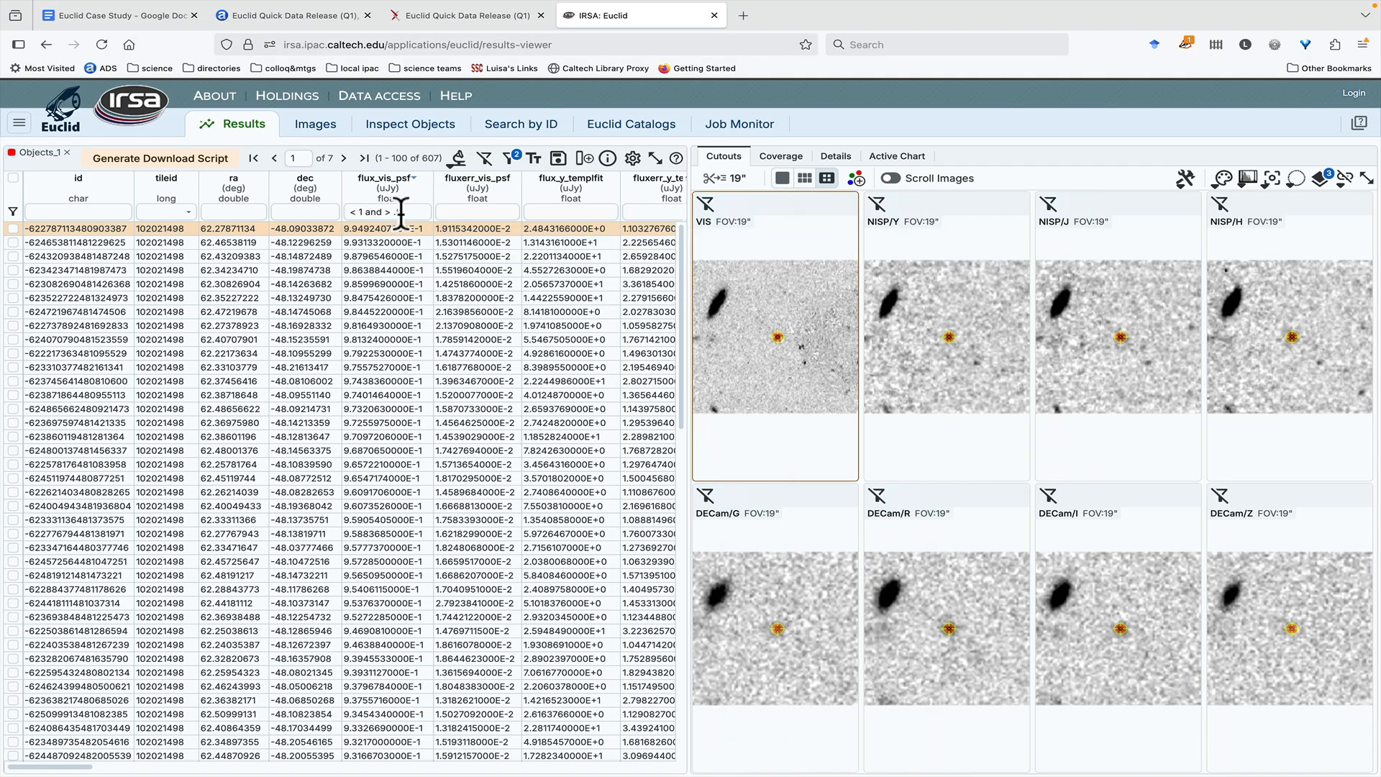
click(399, 212)
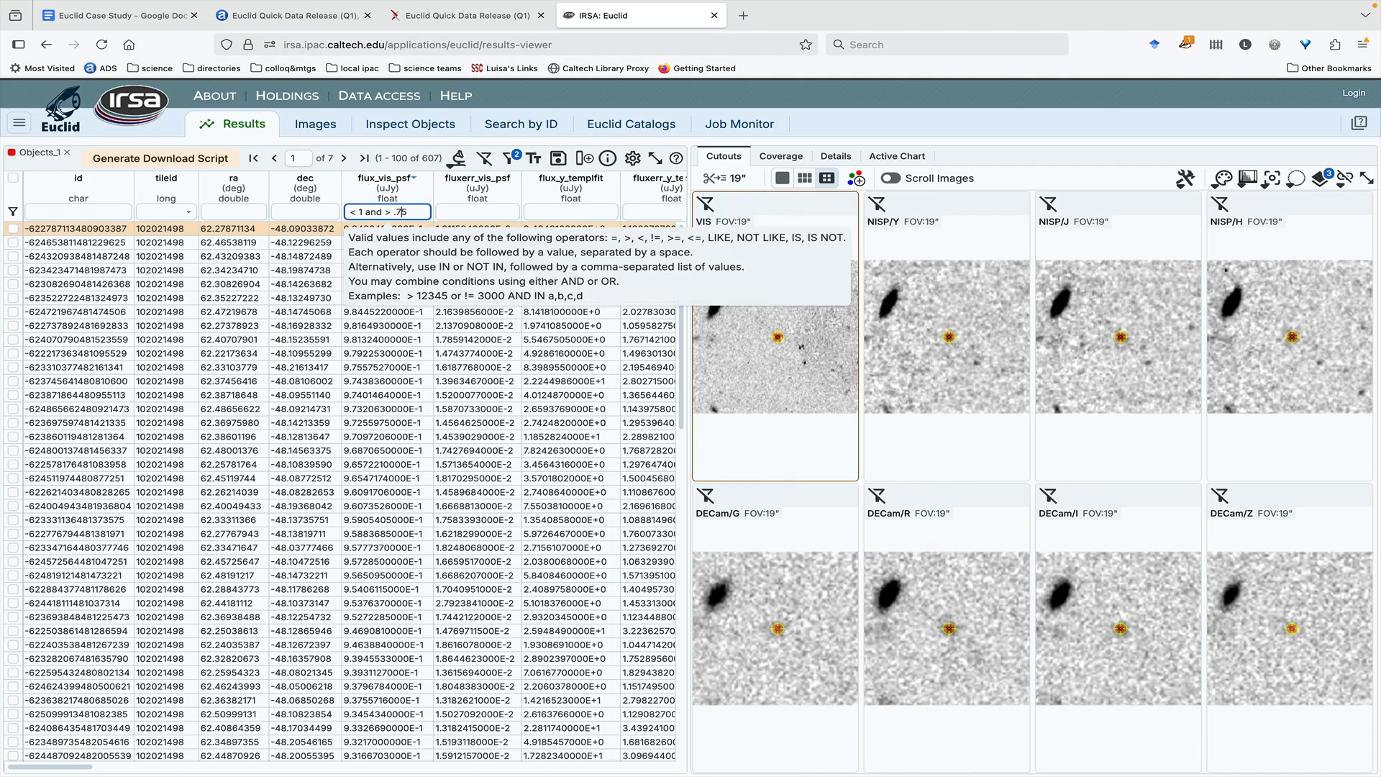
key(Return)
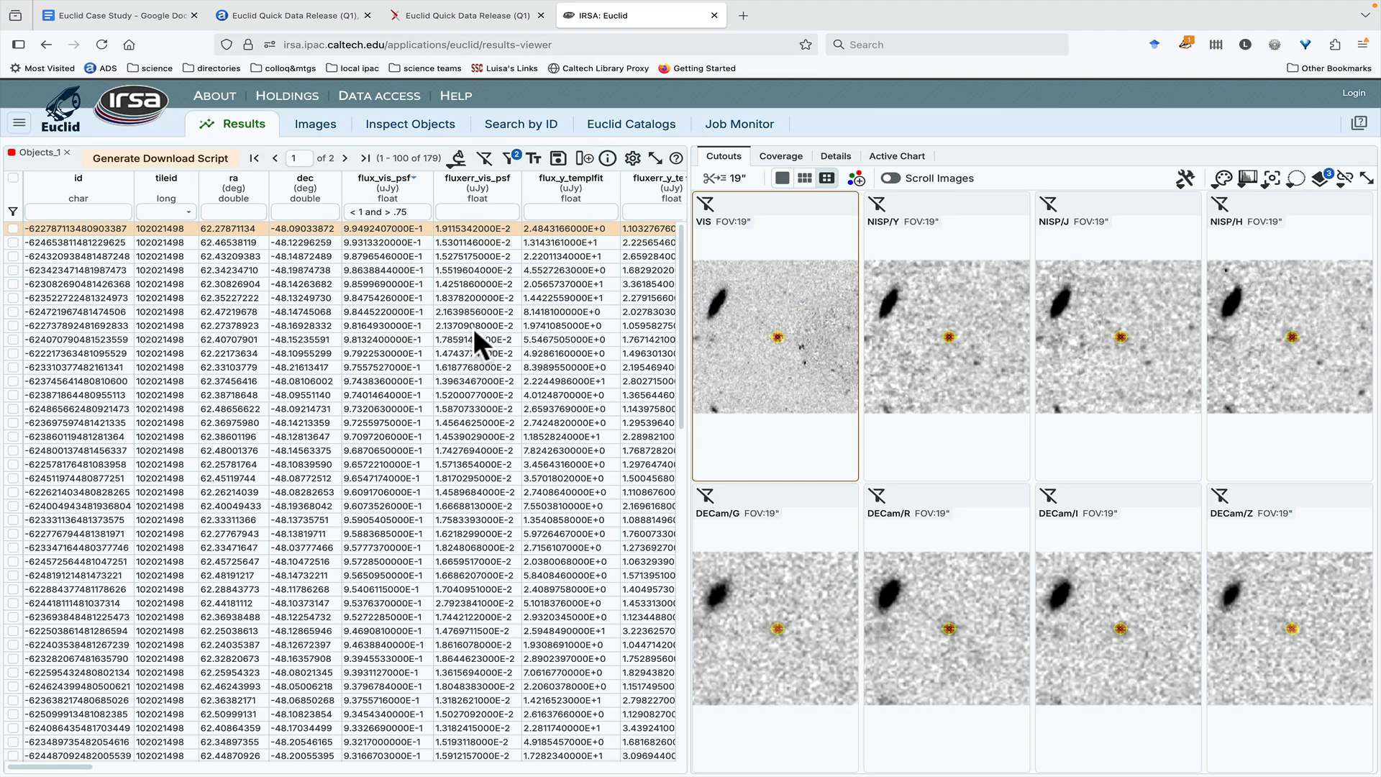
Step: Choose the euclid_q1_mer_morphology table in the Euclid catalog search and enable the Object ID search
click(642, 124)
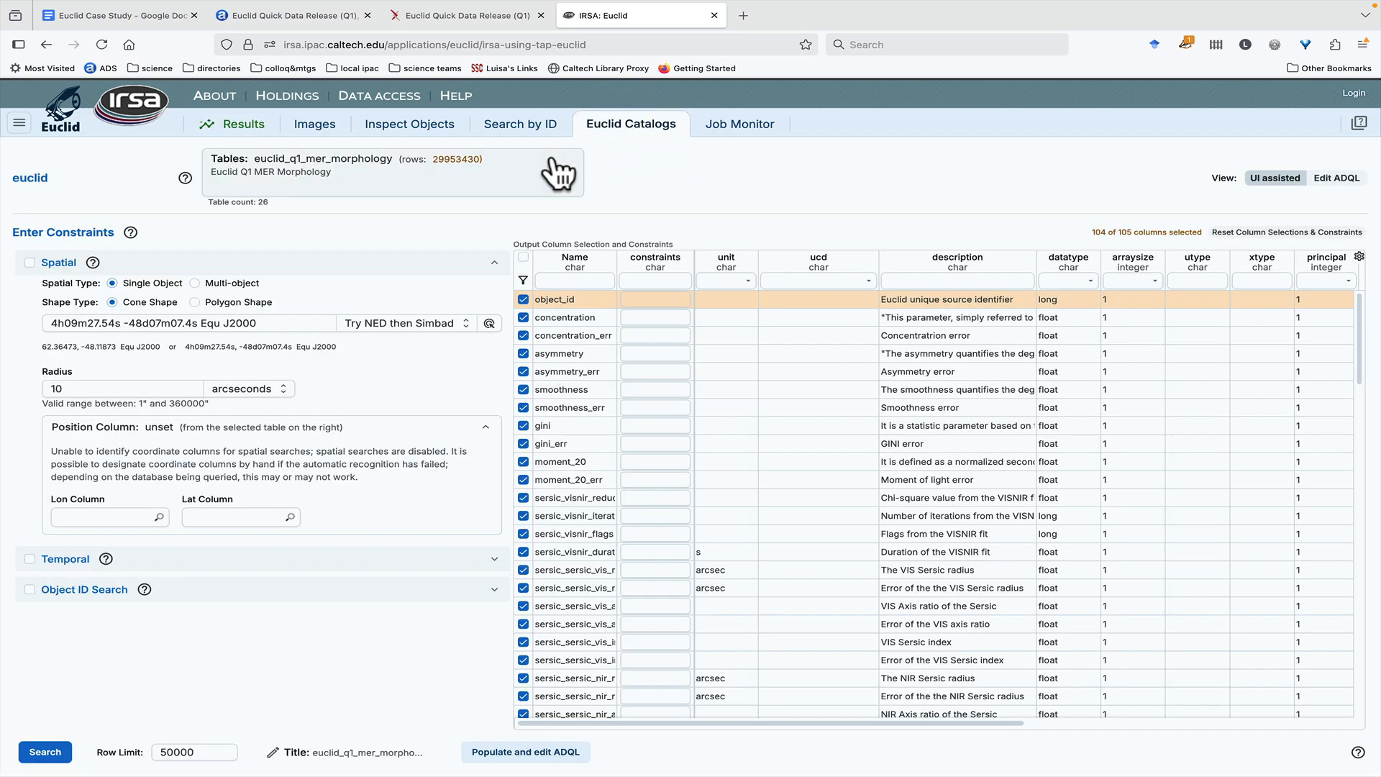
click(477, 176)
click(407, 252)
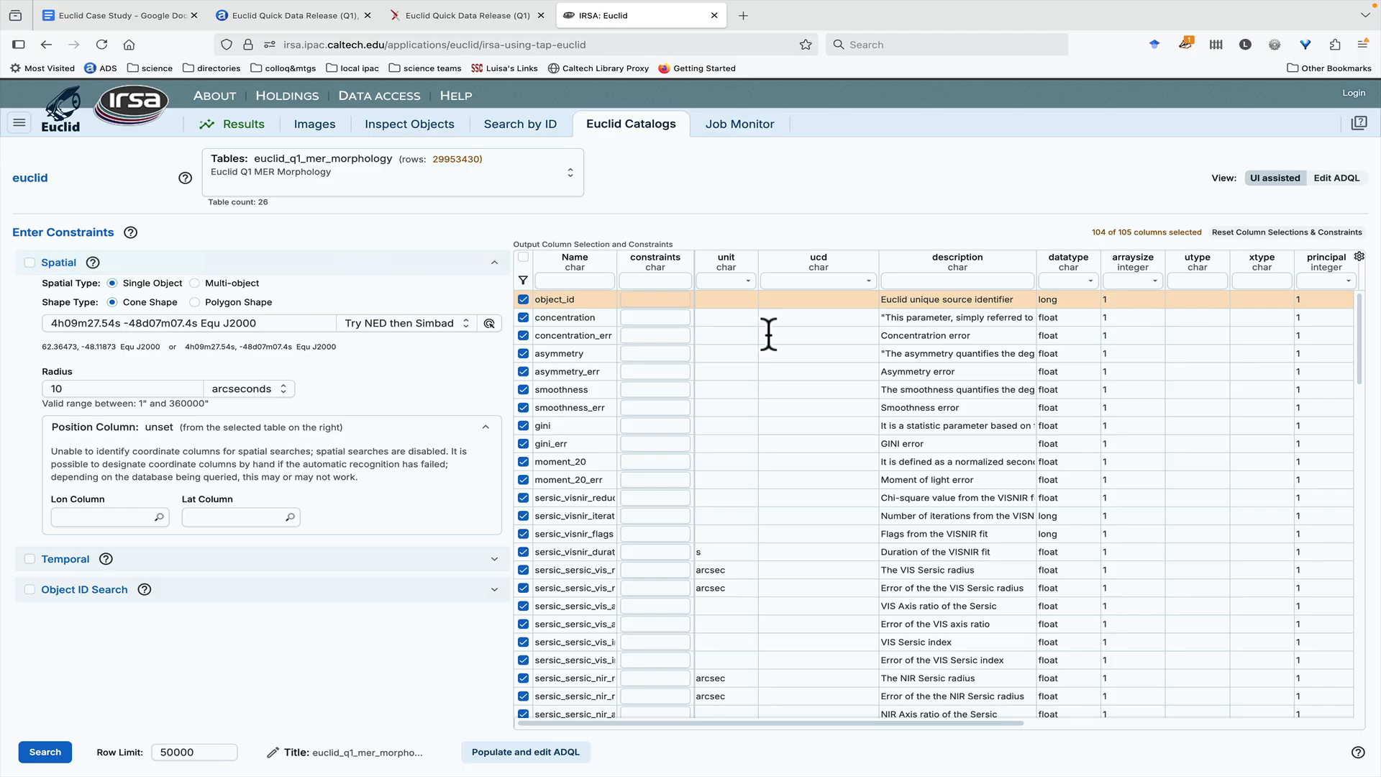
click(29, 589)
click(419, 268)
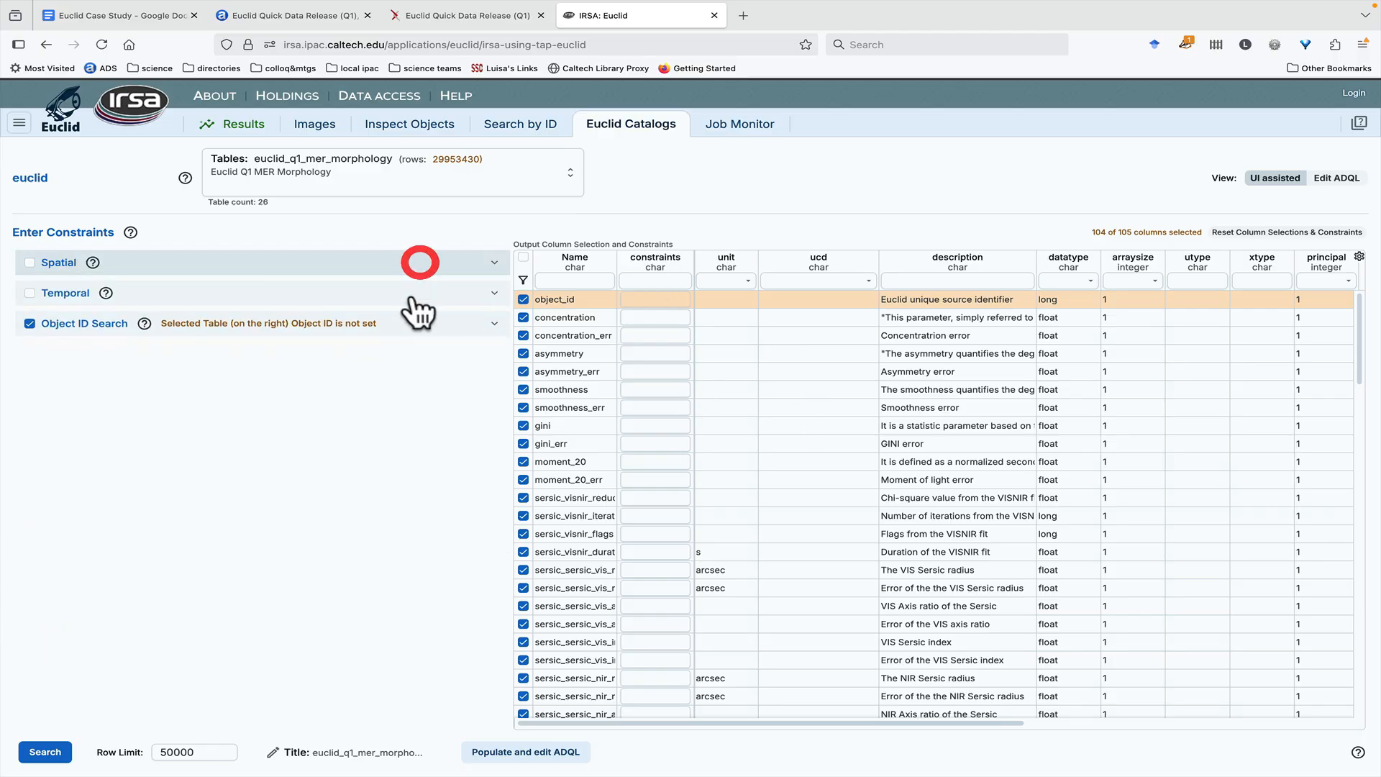
click(454, 323)
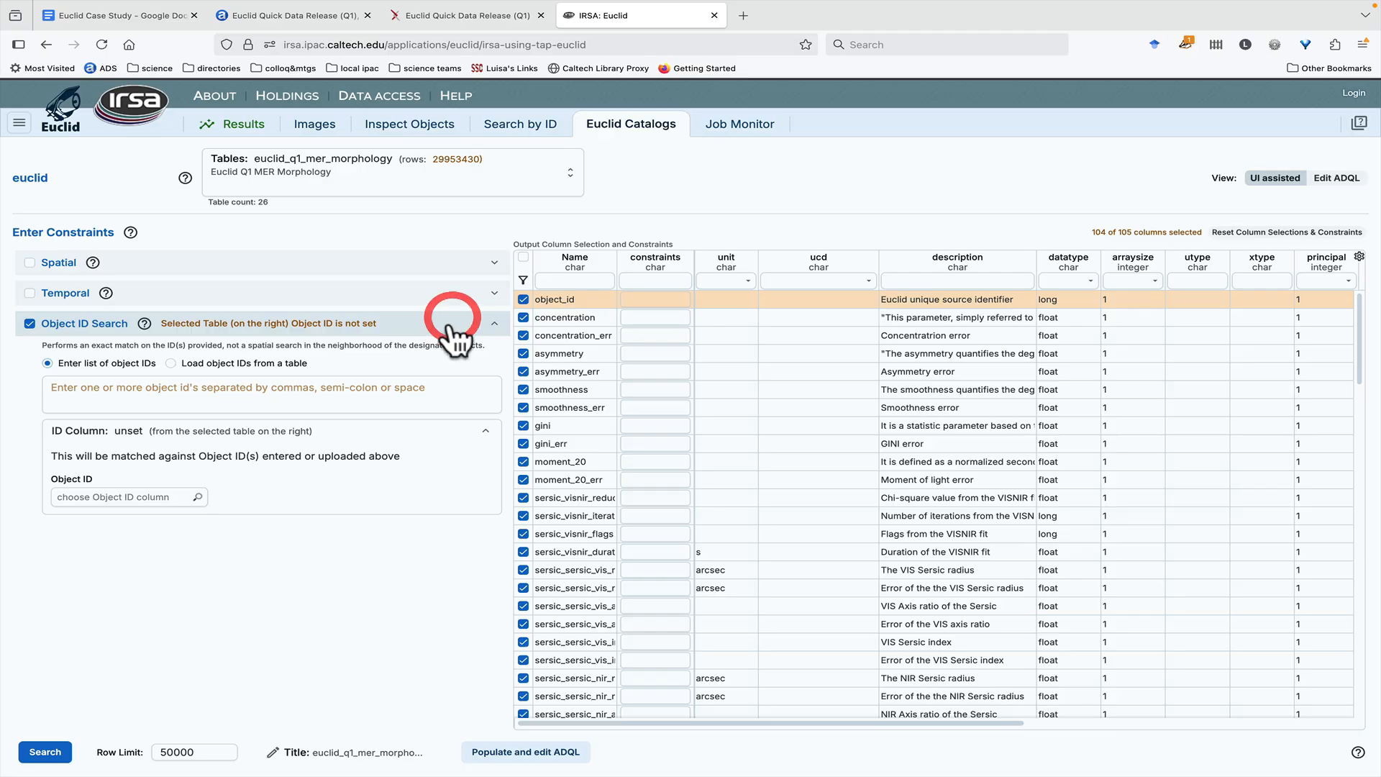
Step: Load the object IDs for the search from the already loaded Objects_1 table
click(172, 364)
click(105, 389)
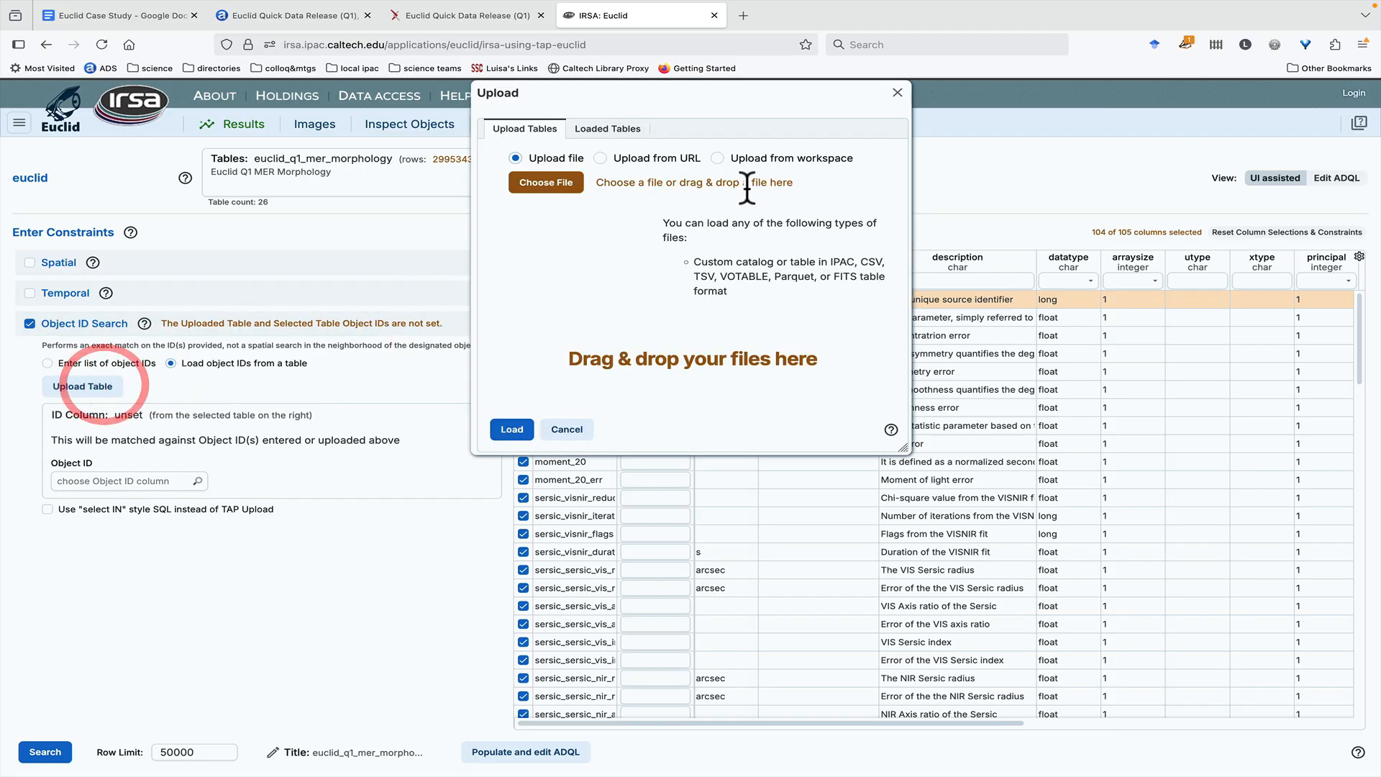
click(626, 131)
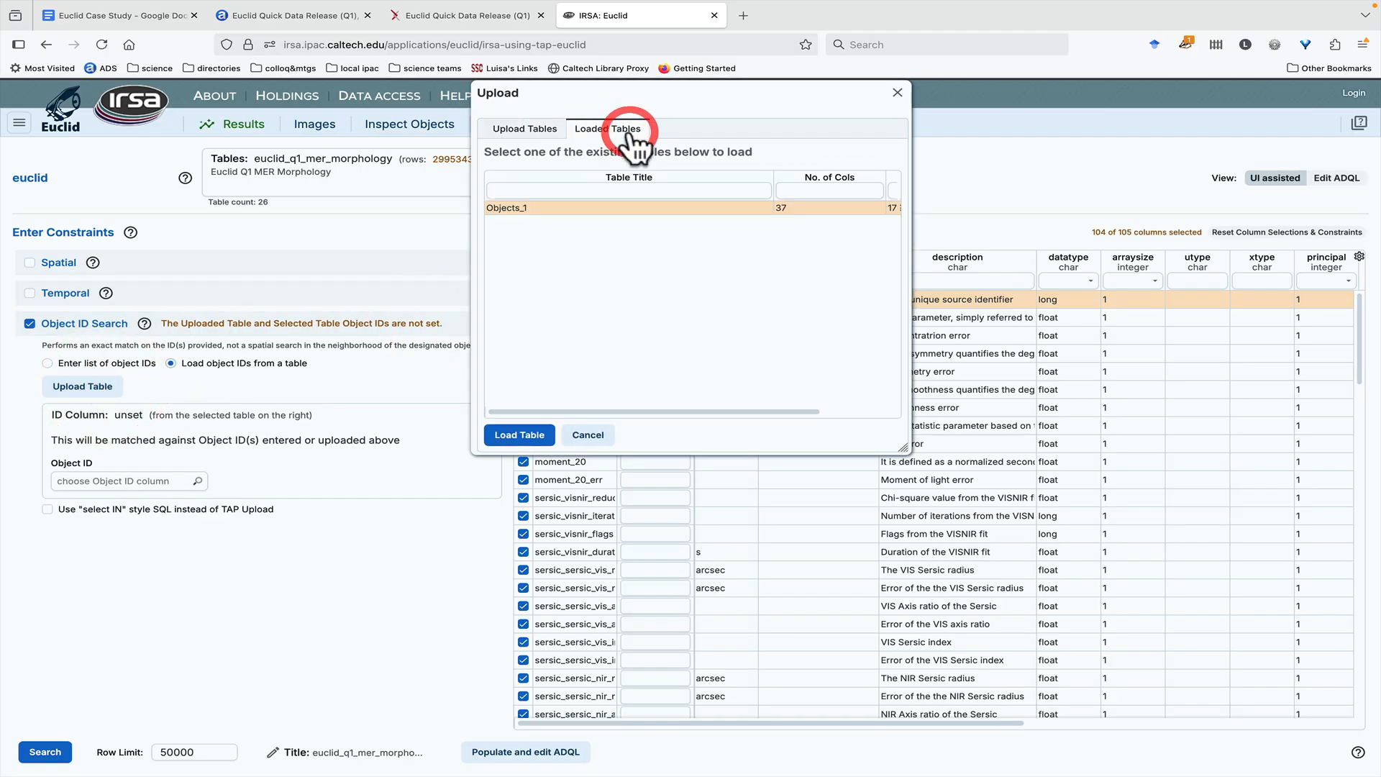
click(588, 205)
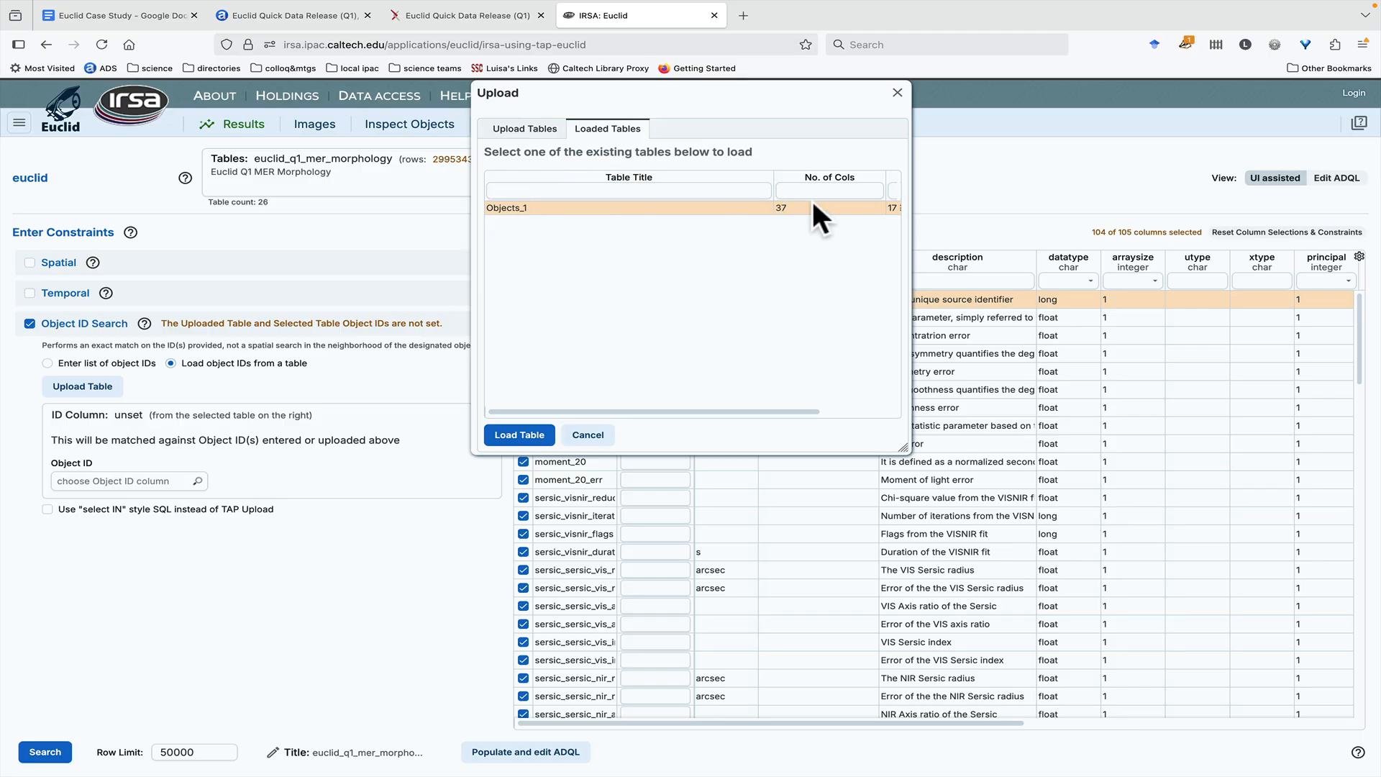
scroll(814, 207, right, 3)
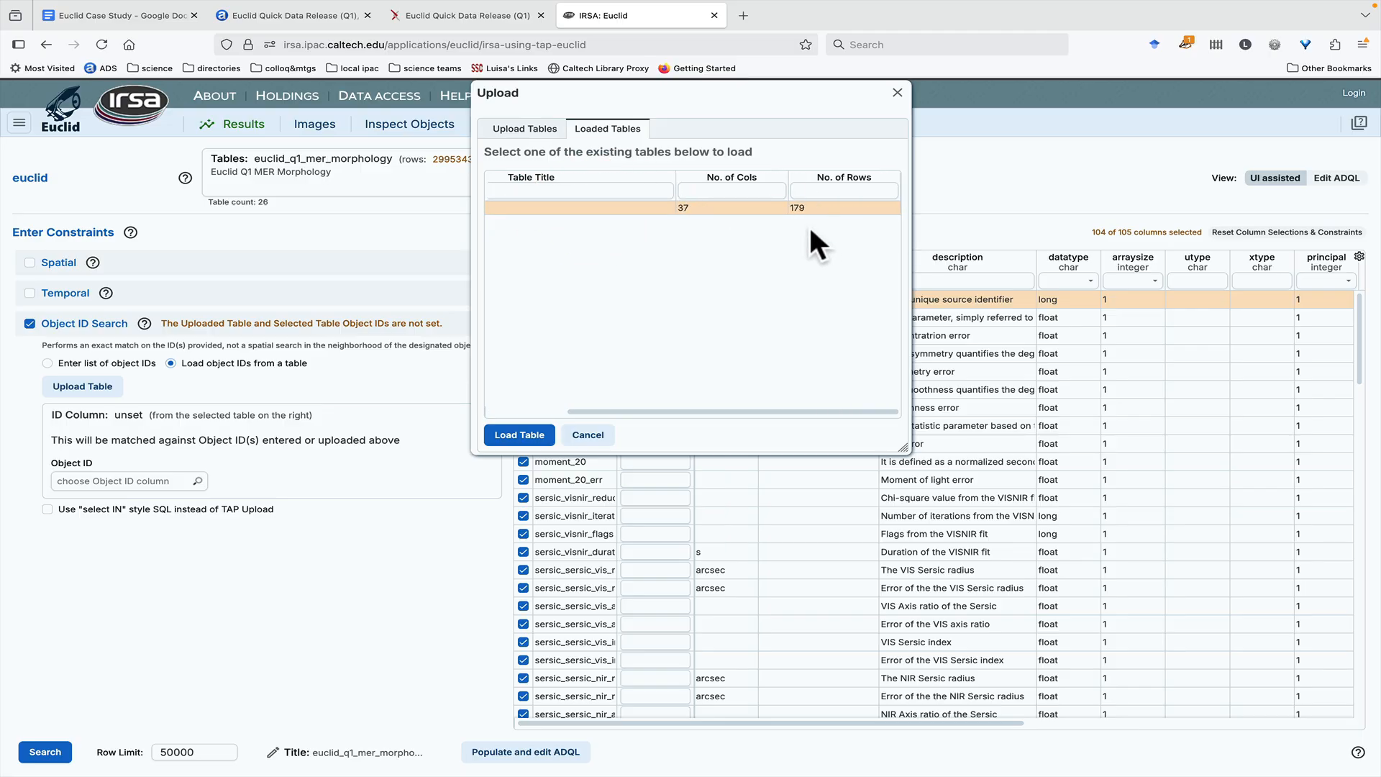
click(522, 433)
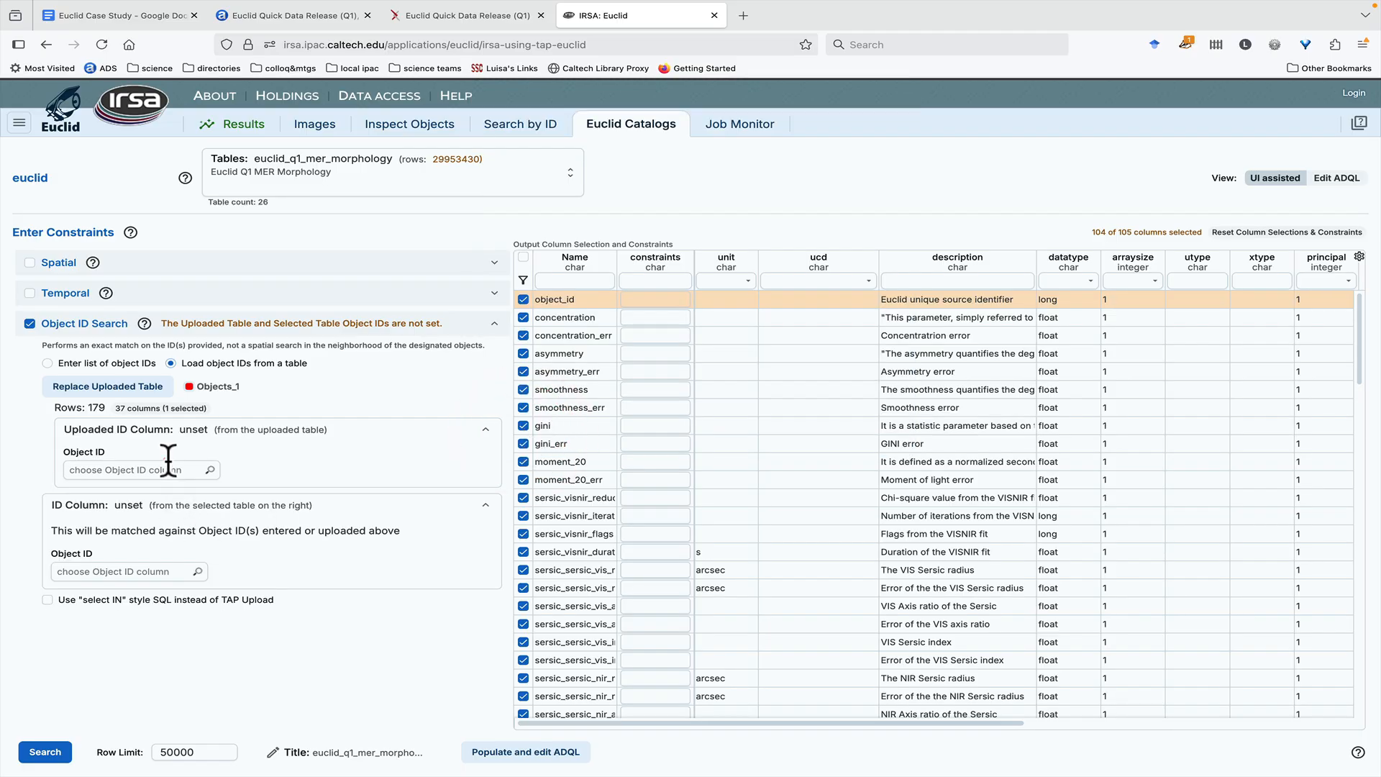
Step: Match the uploaded table's id column to the catalog's object_id column and run the search
click(154, 470)
click(143, 490)
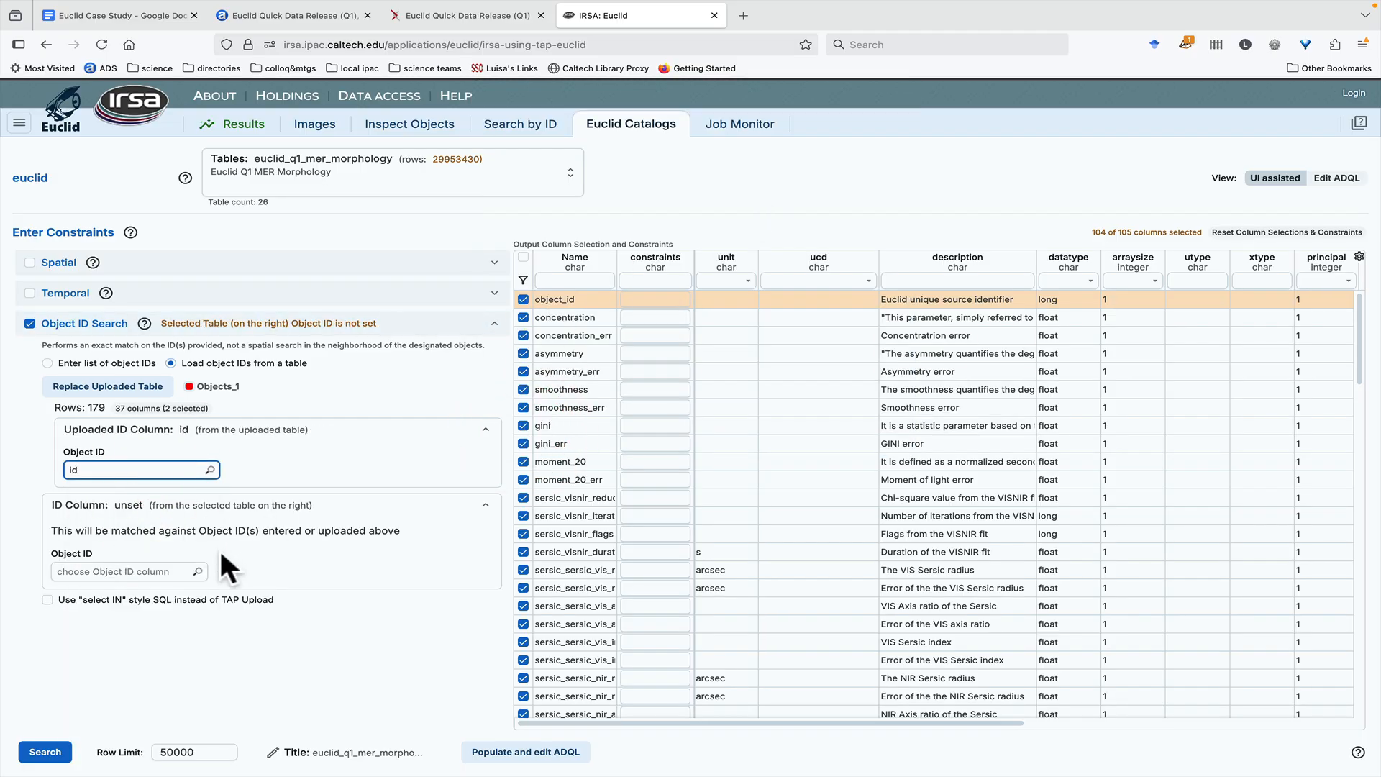
click(162, 572)
click(154, 295)
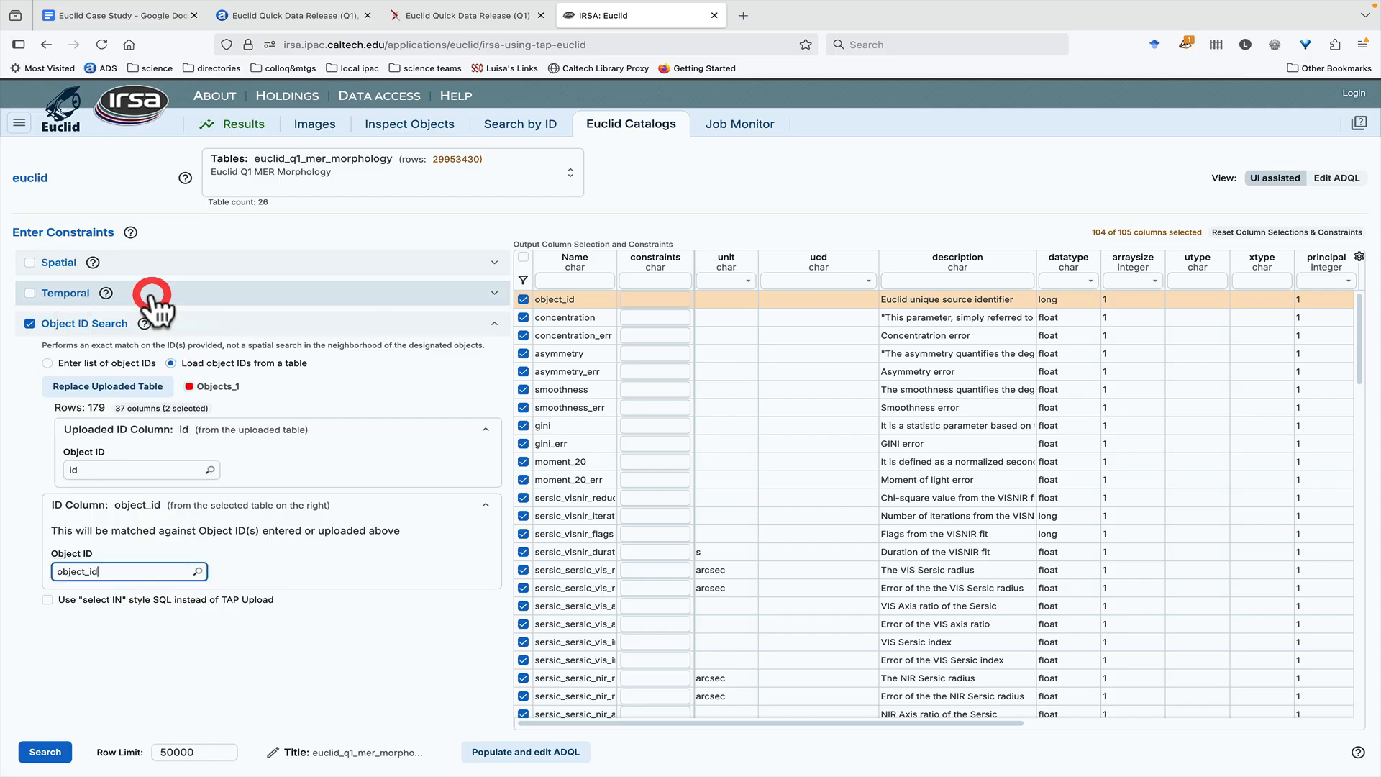
click(44, 752)
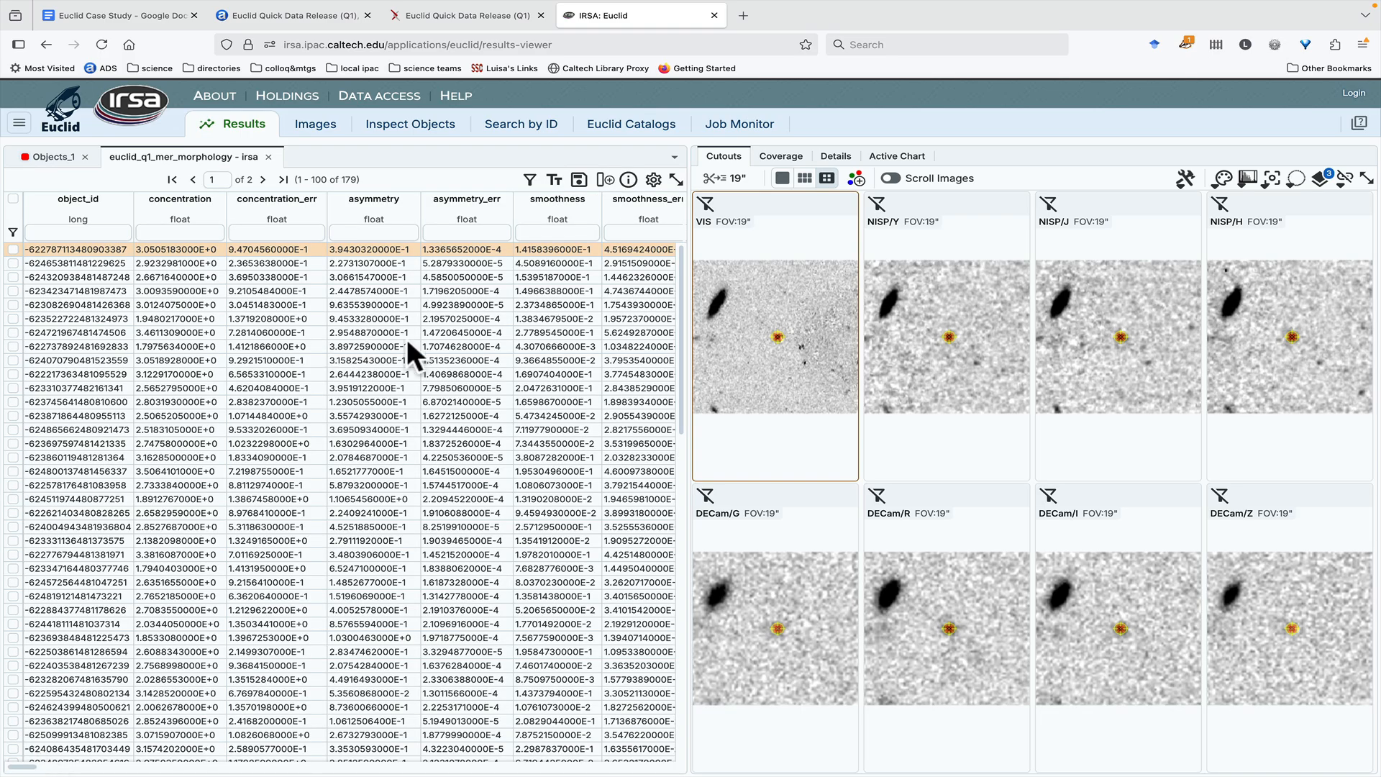
Step: Look through the morphology table's shape and Sersic columns, and view the cutouts of the tenth object in the Objects_1 table
scroll(408, 344, right, 10)
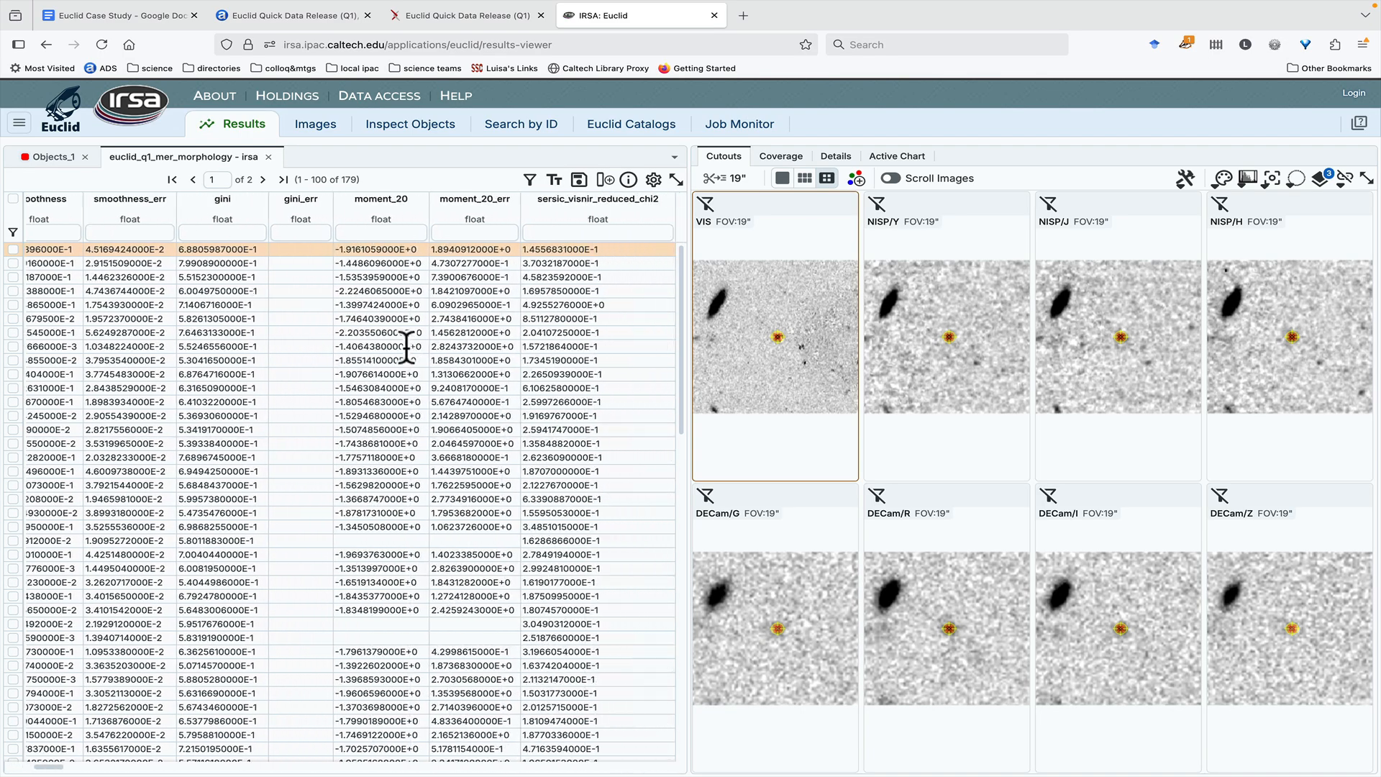
scroll(408, 347, right, 10)
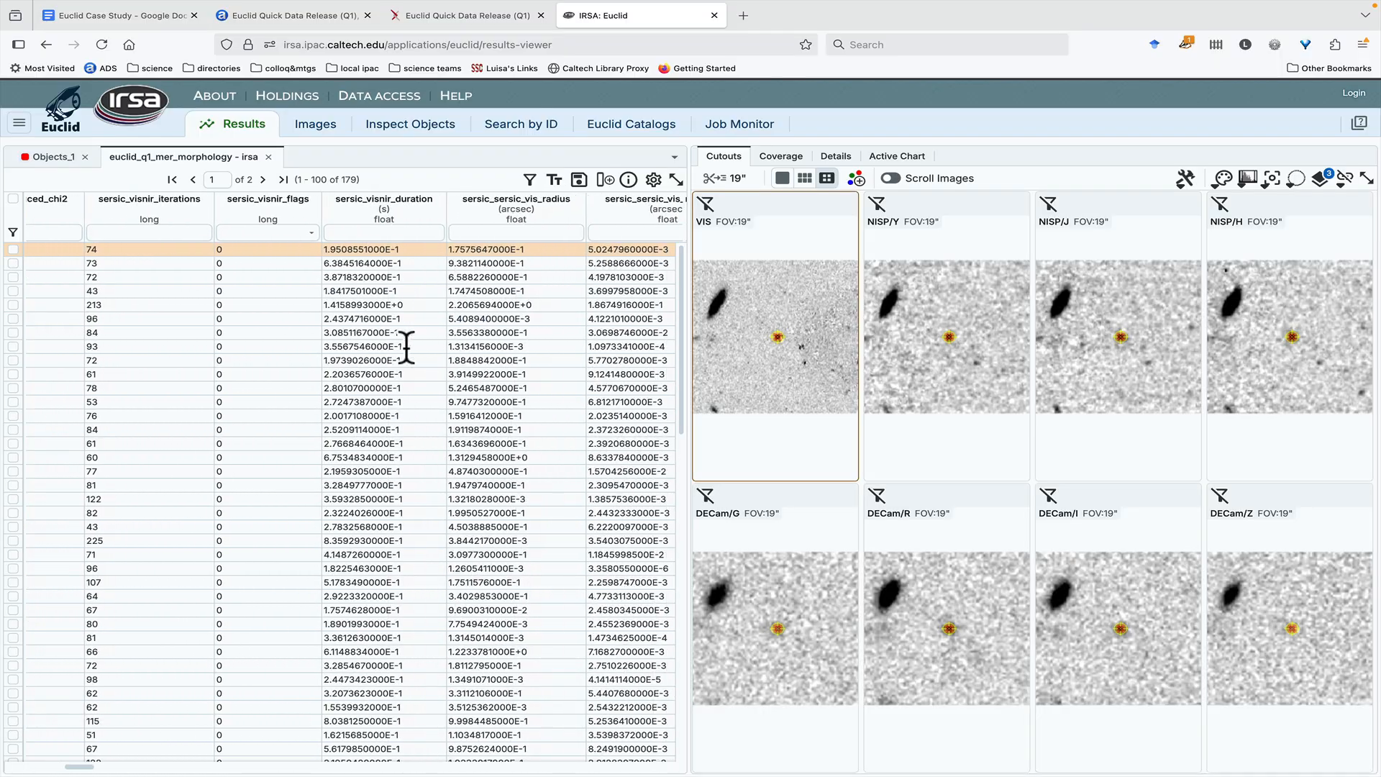
scroll(407, 347, right, 10)
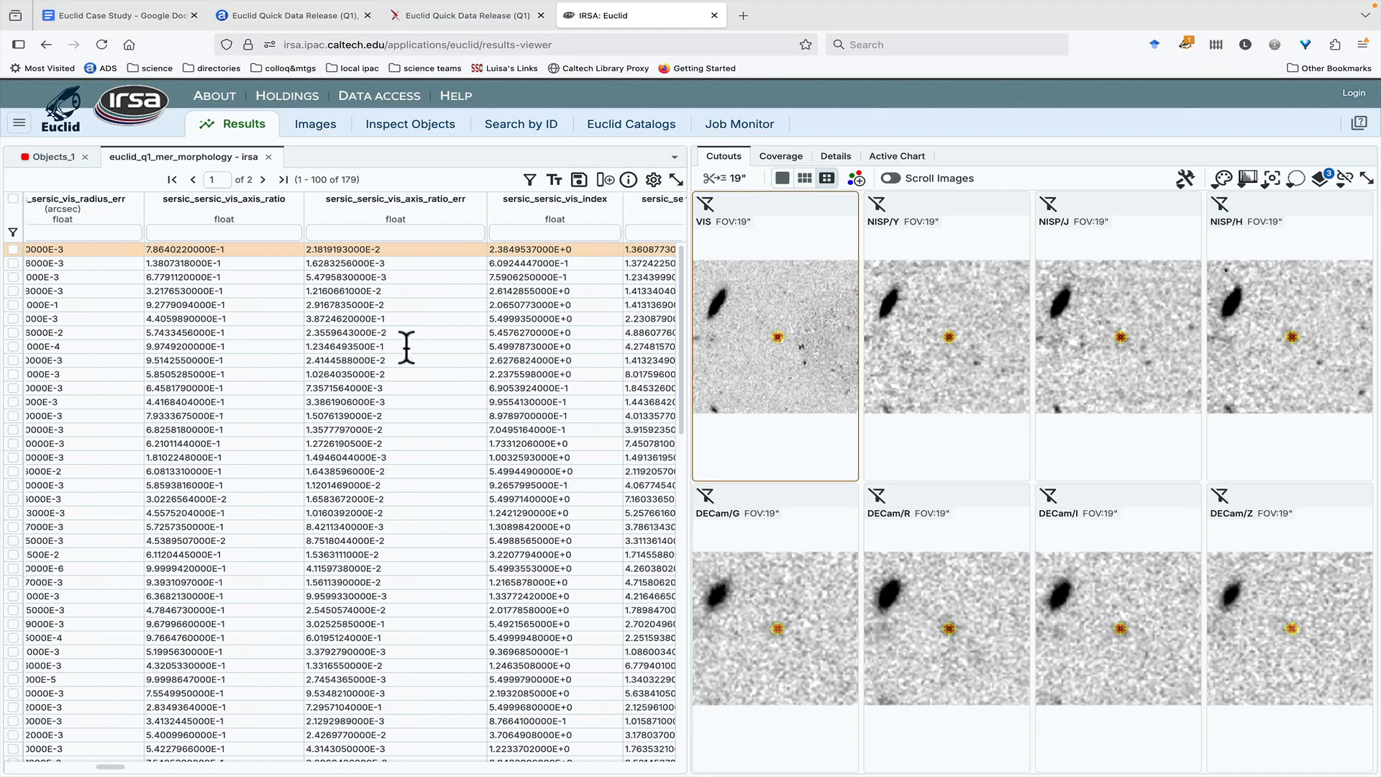
scroll(407, 347, right, 10)
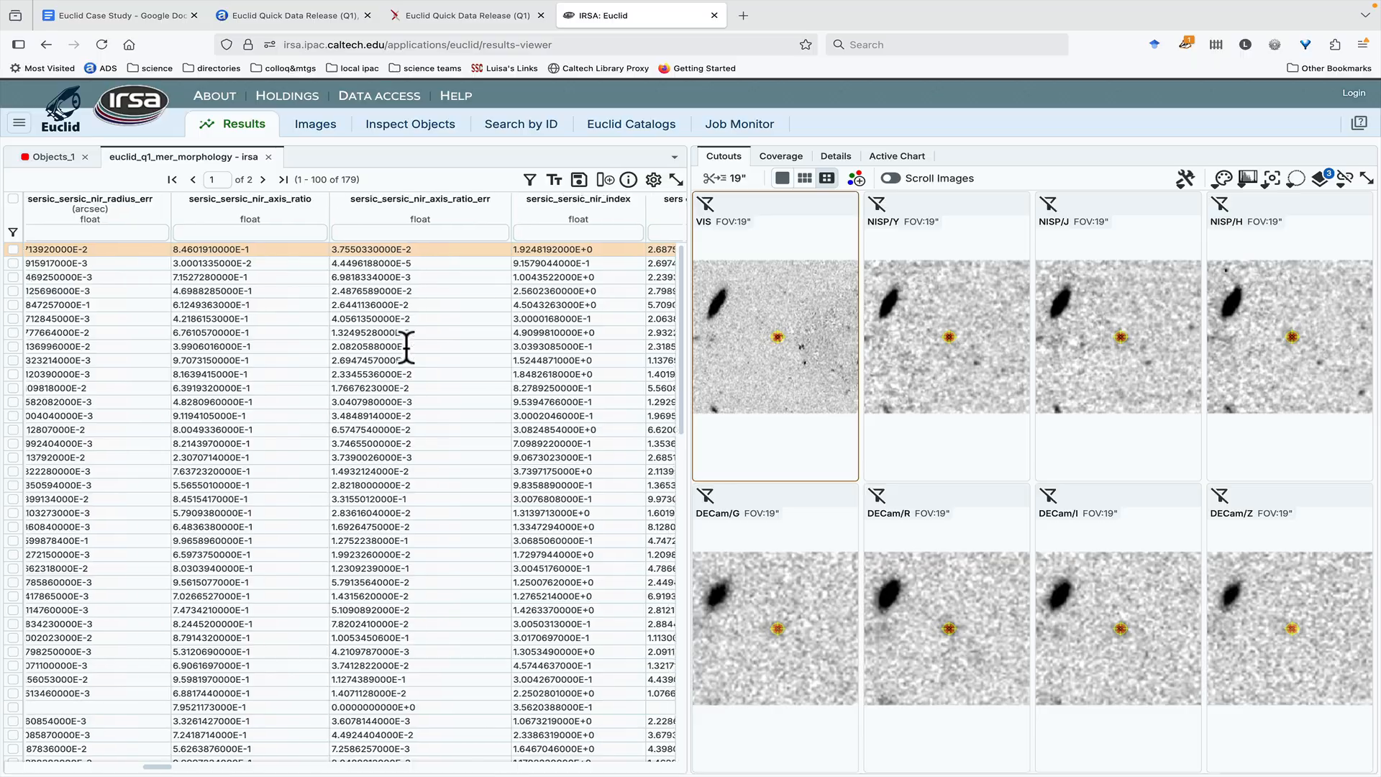
scroll(406, 346, right, 8)
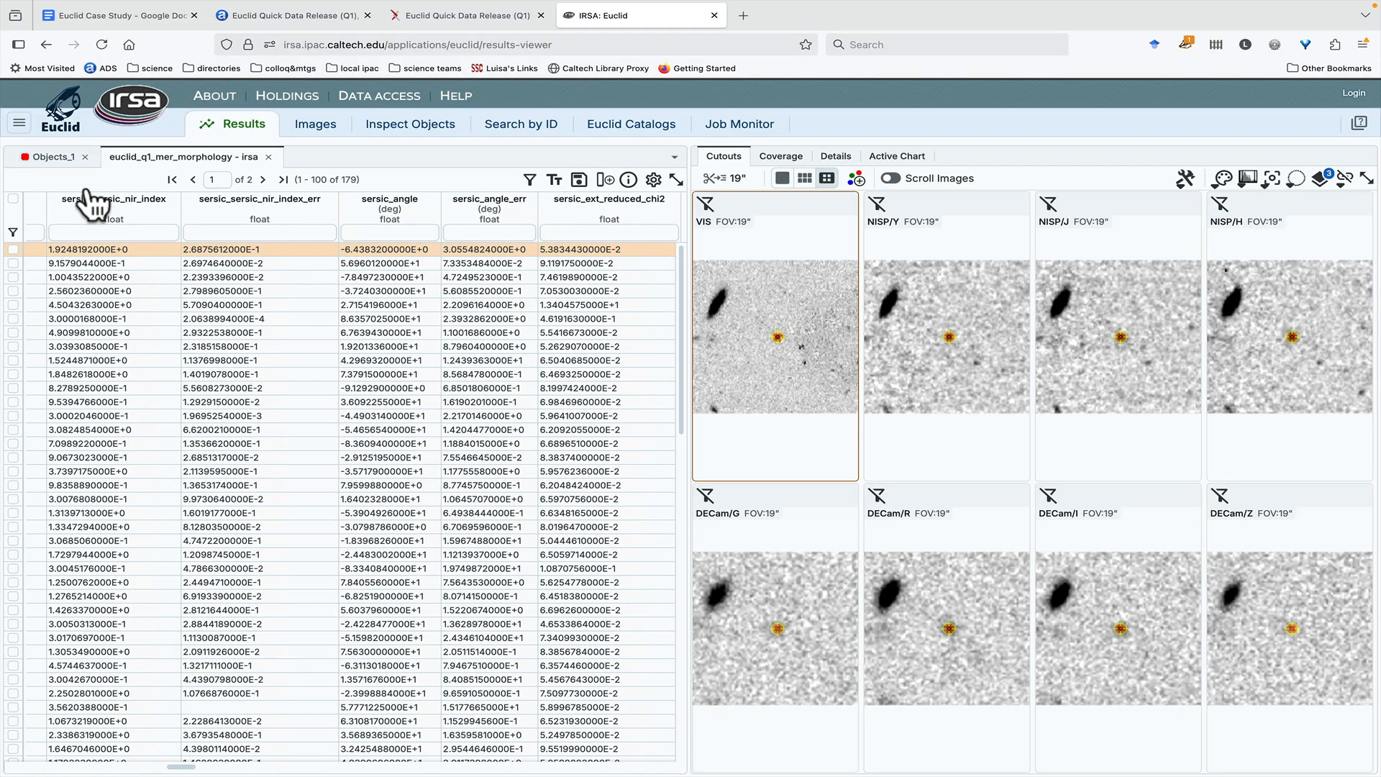
click(50, 157)
click(251, 375)
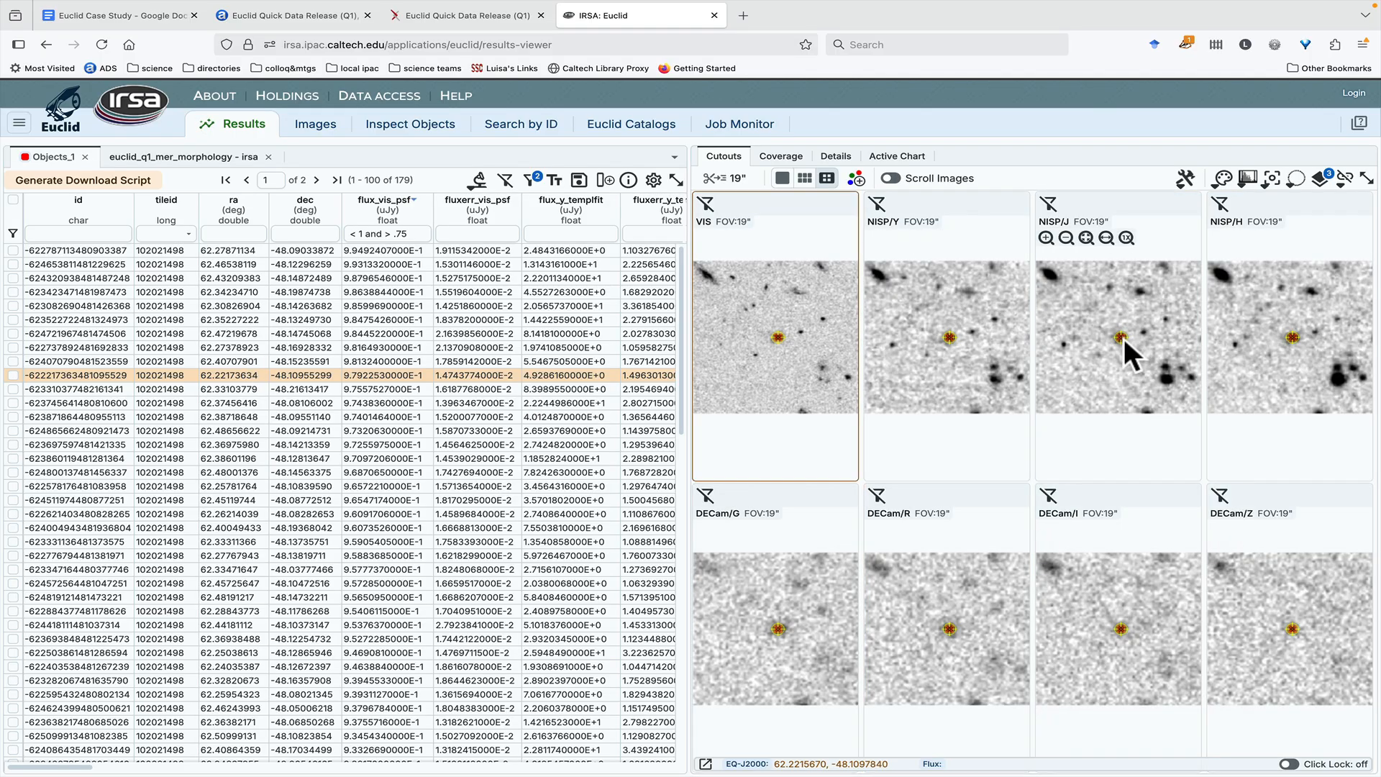
Step: Switch to the paper's ADS abstract and highlight the number of barred galaxies, 7711
mouse_move(456, 7)
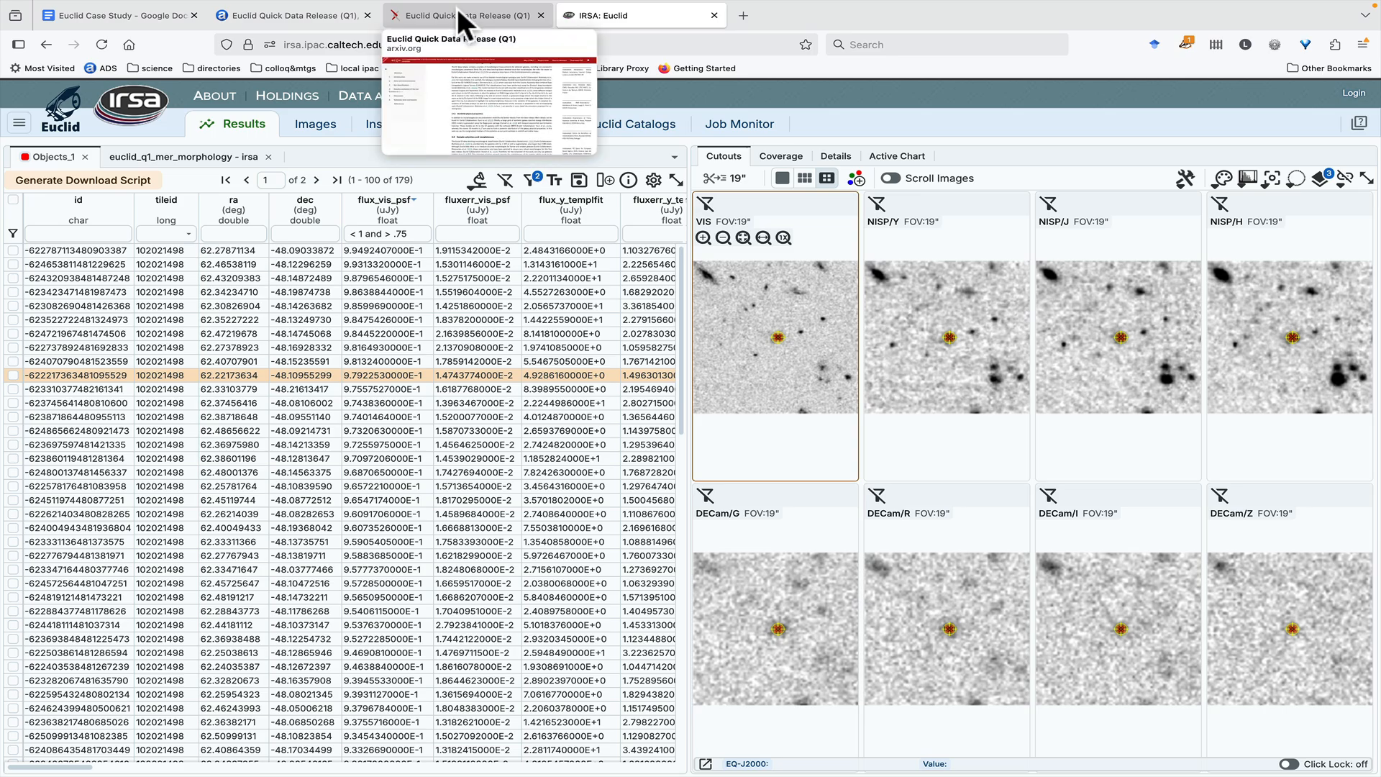
click(456, 7)
click(279, 15)
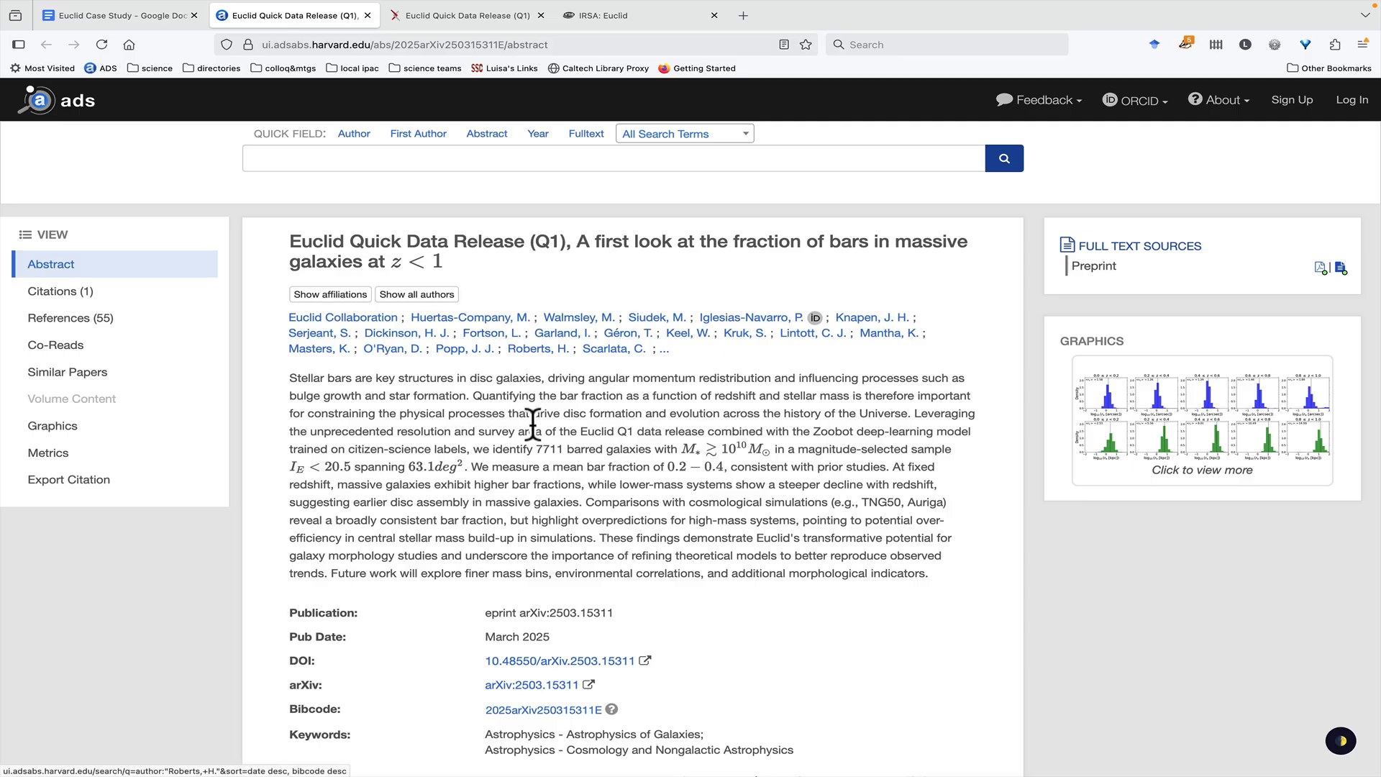
drag(539, 451, 564, 450)
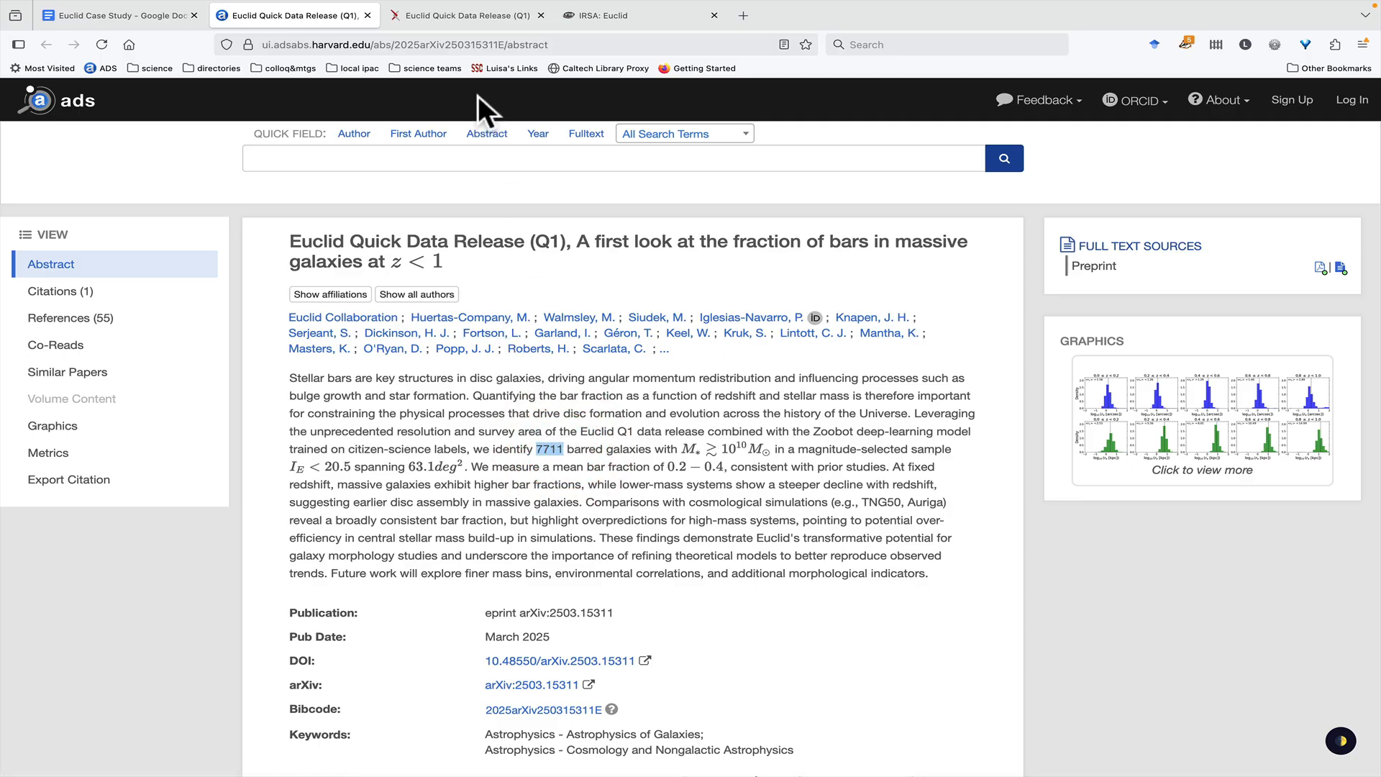
Step: Read the data and measurements section of the arXiv paper, and highlight ~300,000 in the Euclid Case Study document
key(ctrl+Tab)
scroll(650, 248, down, 5)
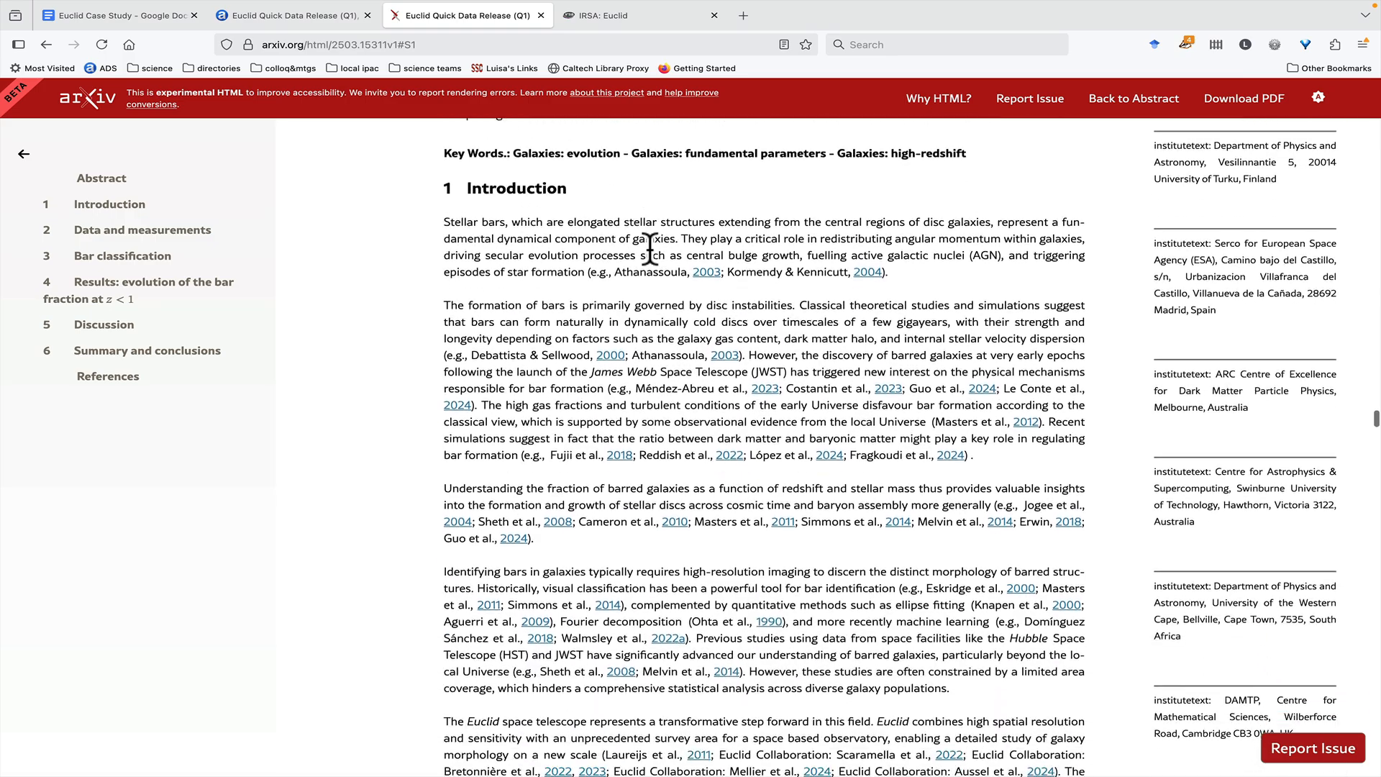
scroll(649, 248, down, 10)
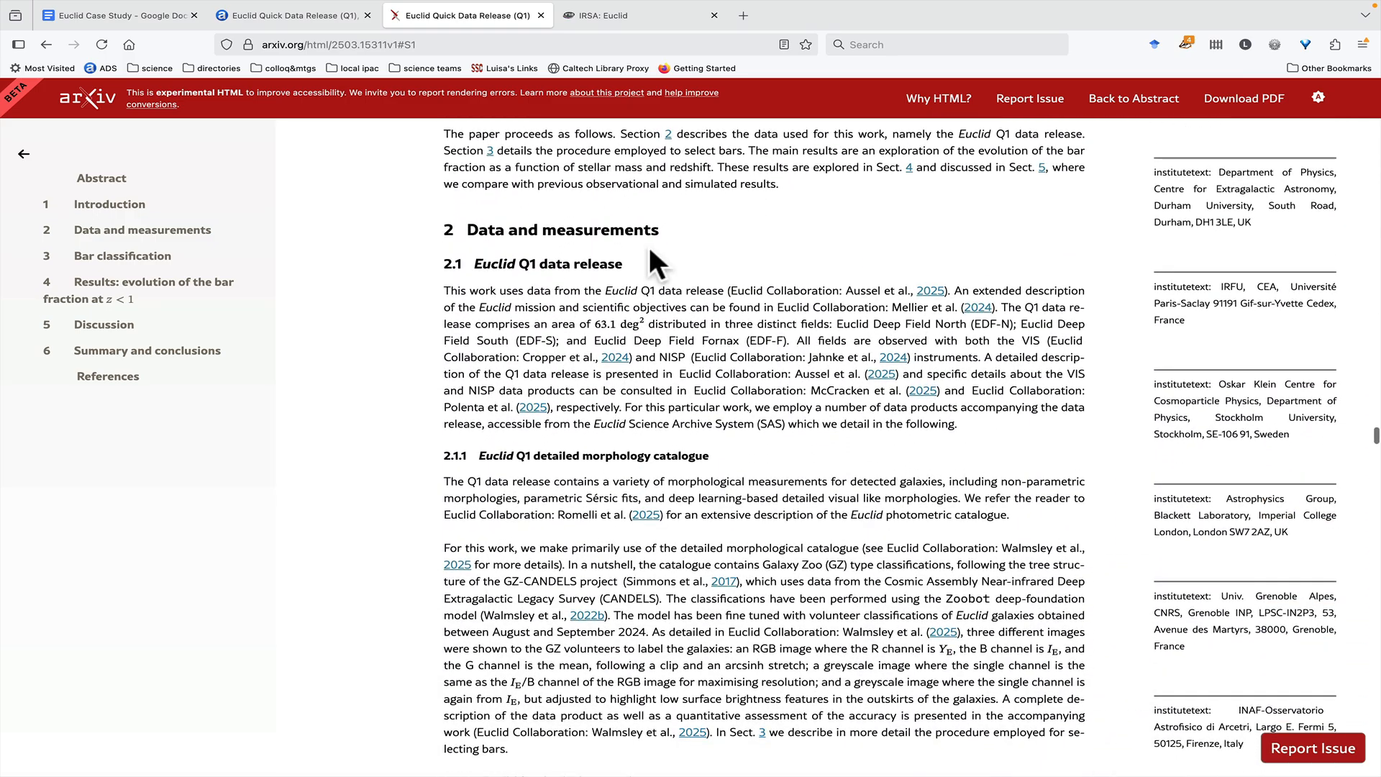
click(126, 10)
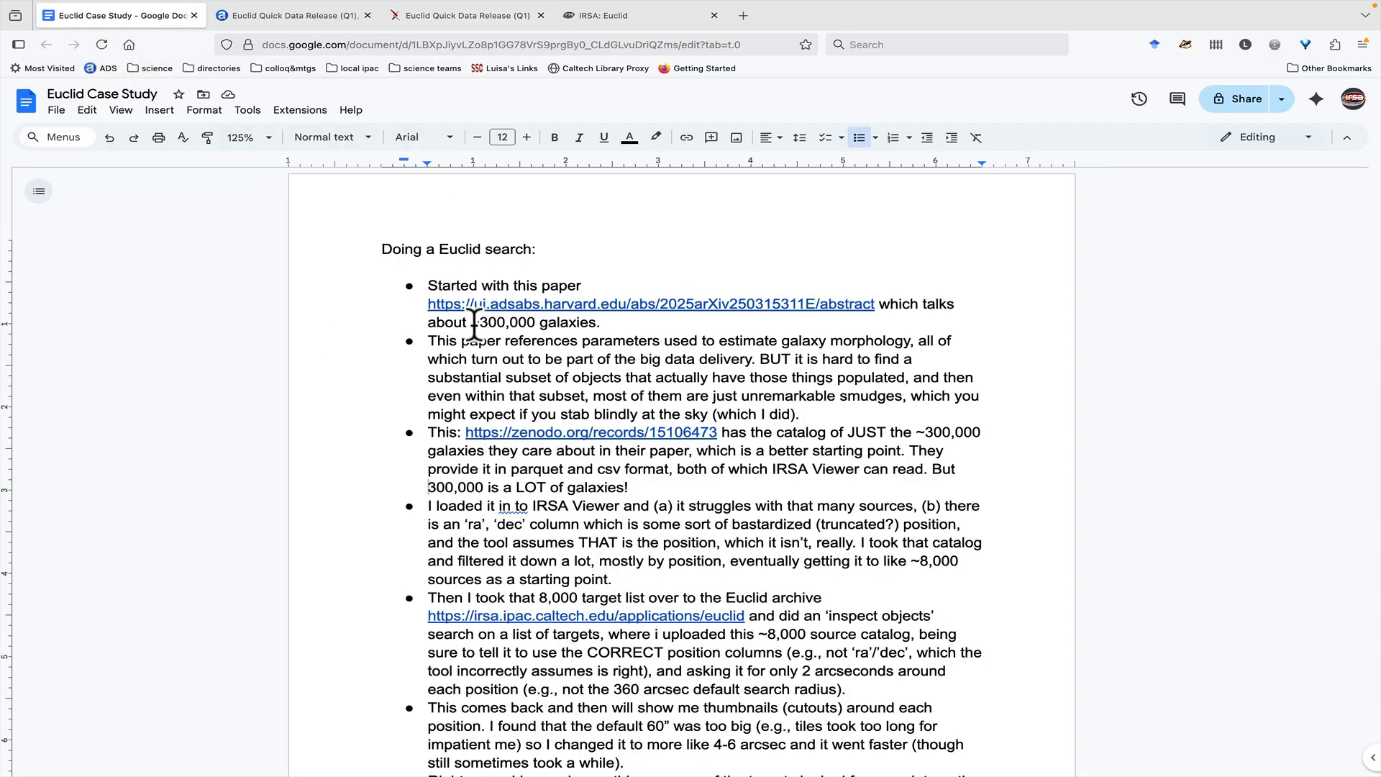
drag(472, 323, 541, 325)
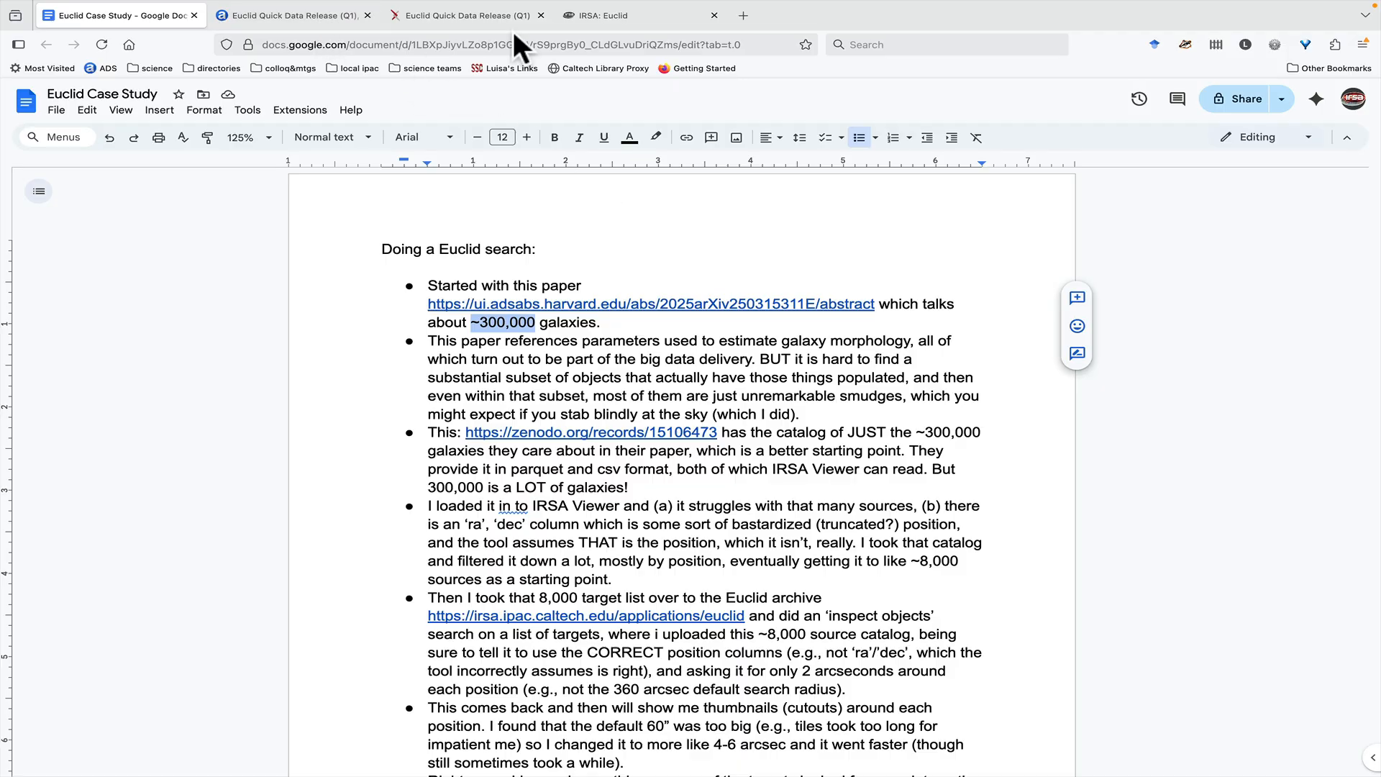
Step: Revisit the euclid_q1_mer_morphology results in IRSA, and return to the paper's ADS abstract
click(606, 15)
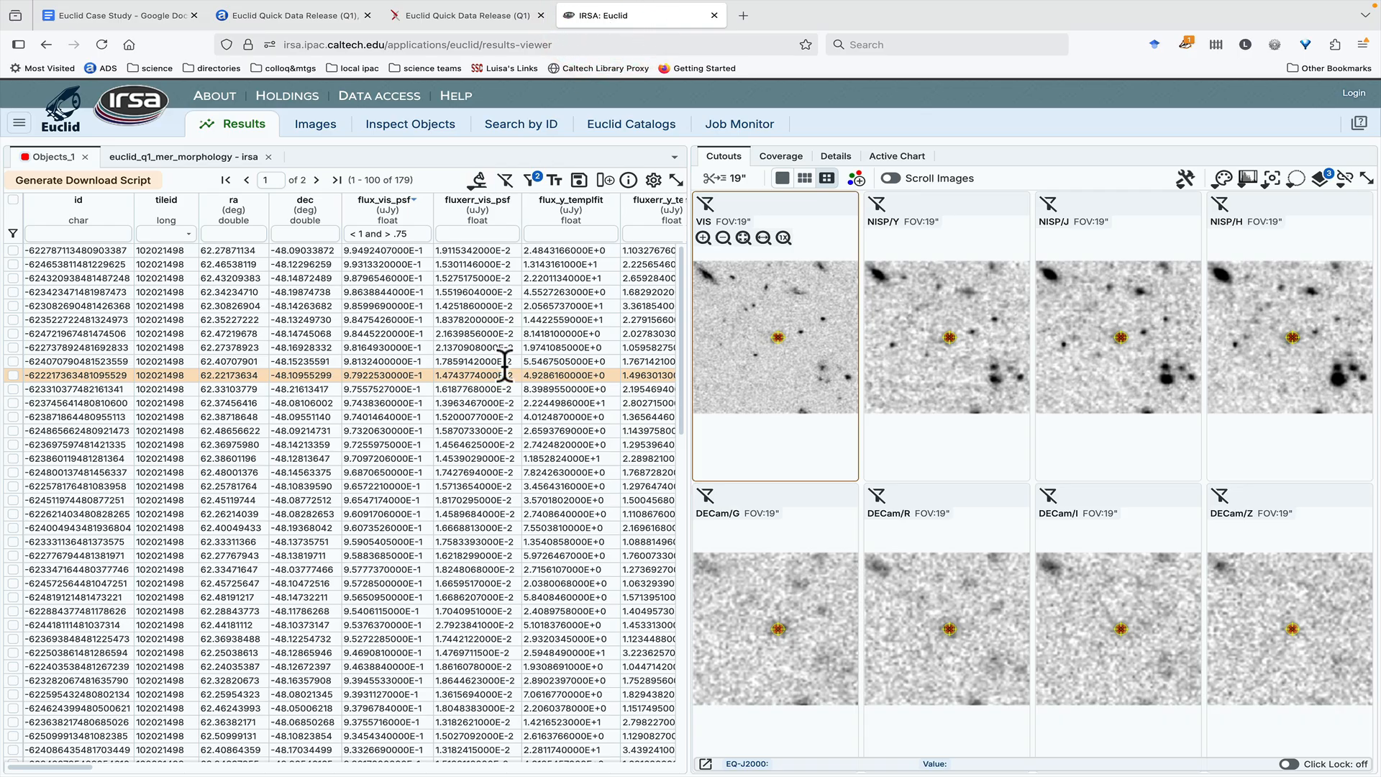
click(185, 156)
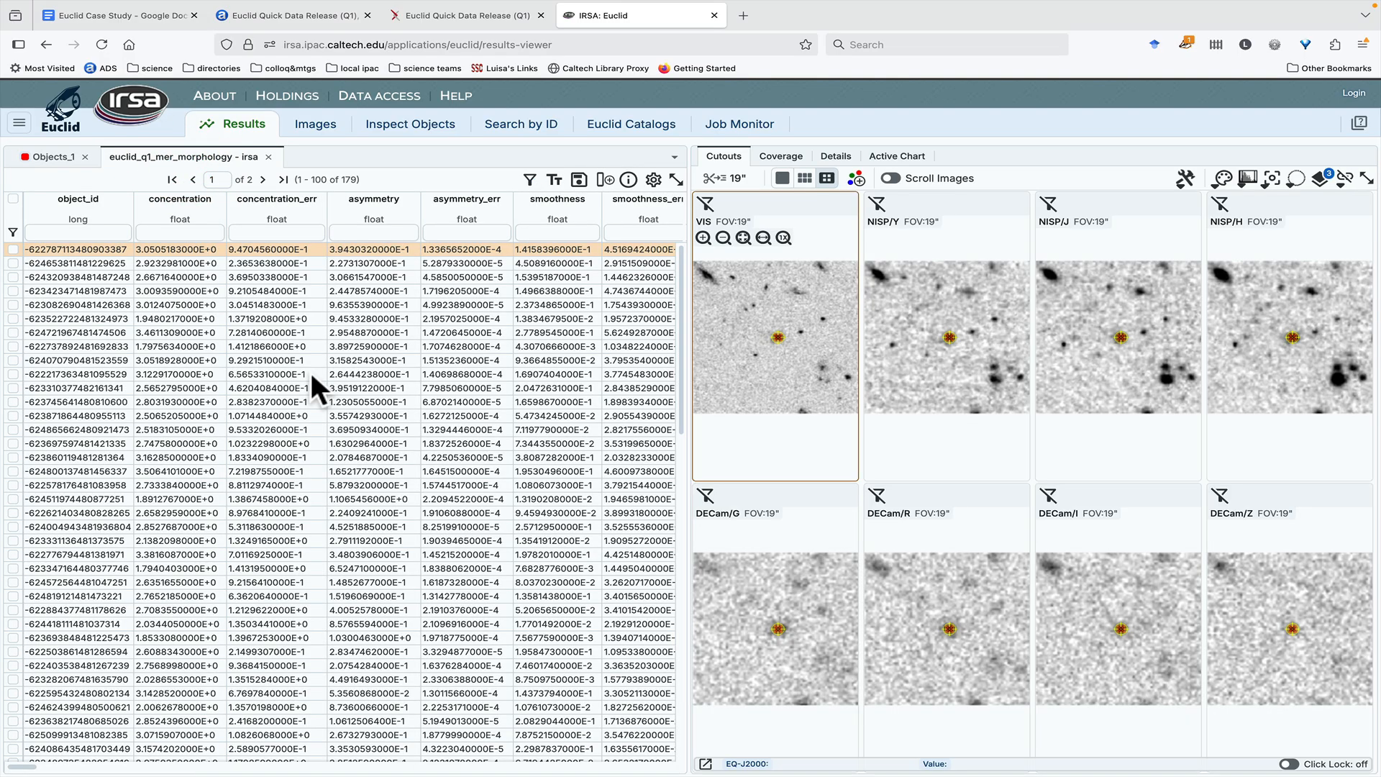
mouse_move(357, 14)
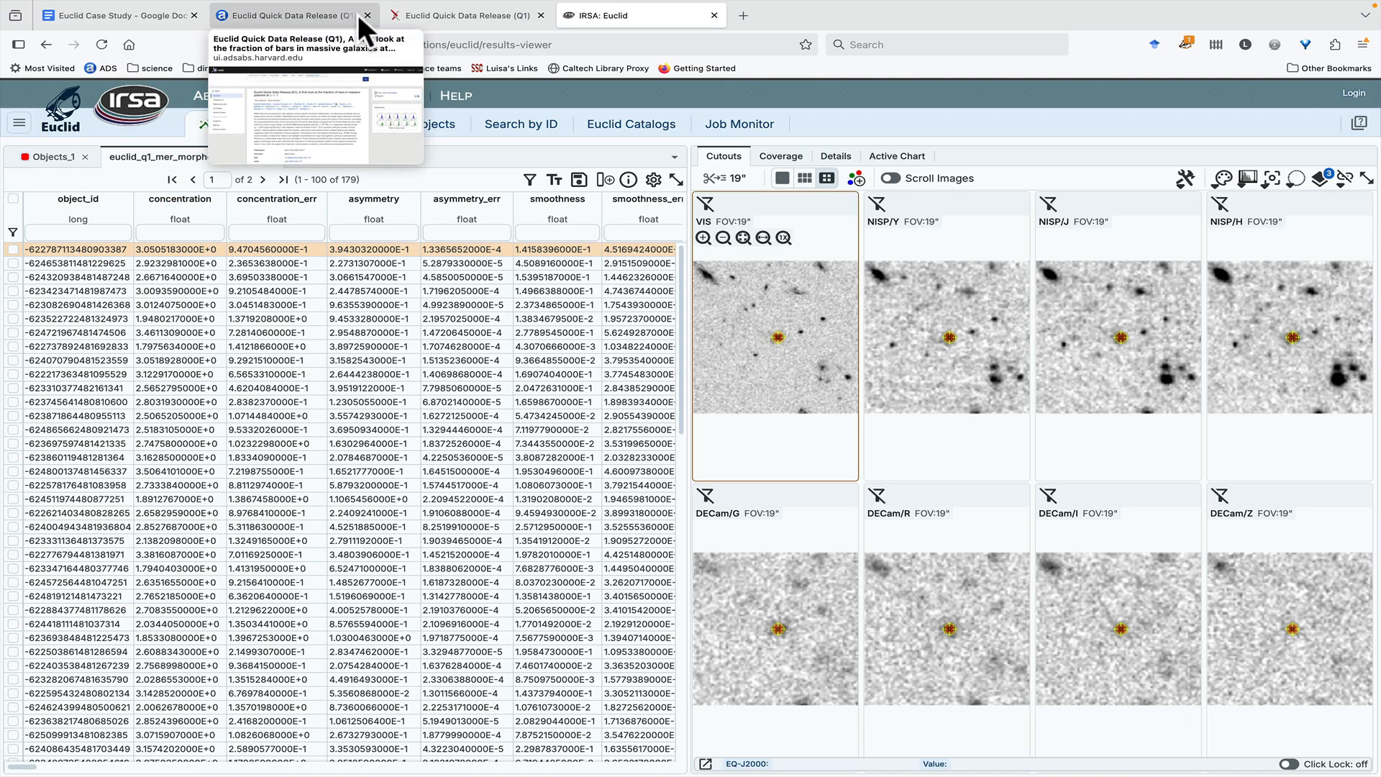
click(468, 15)
click(273, 13)
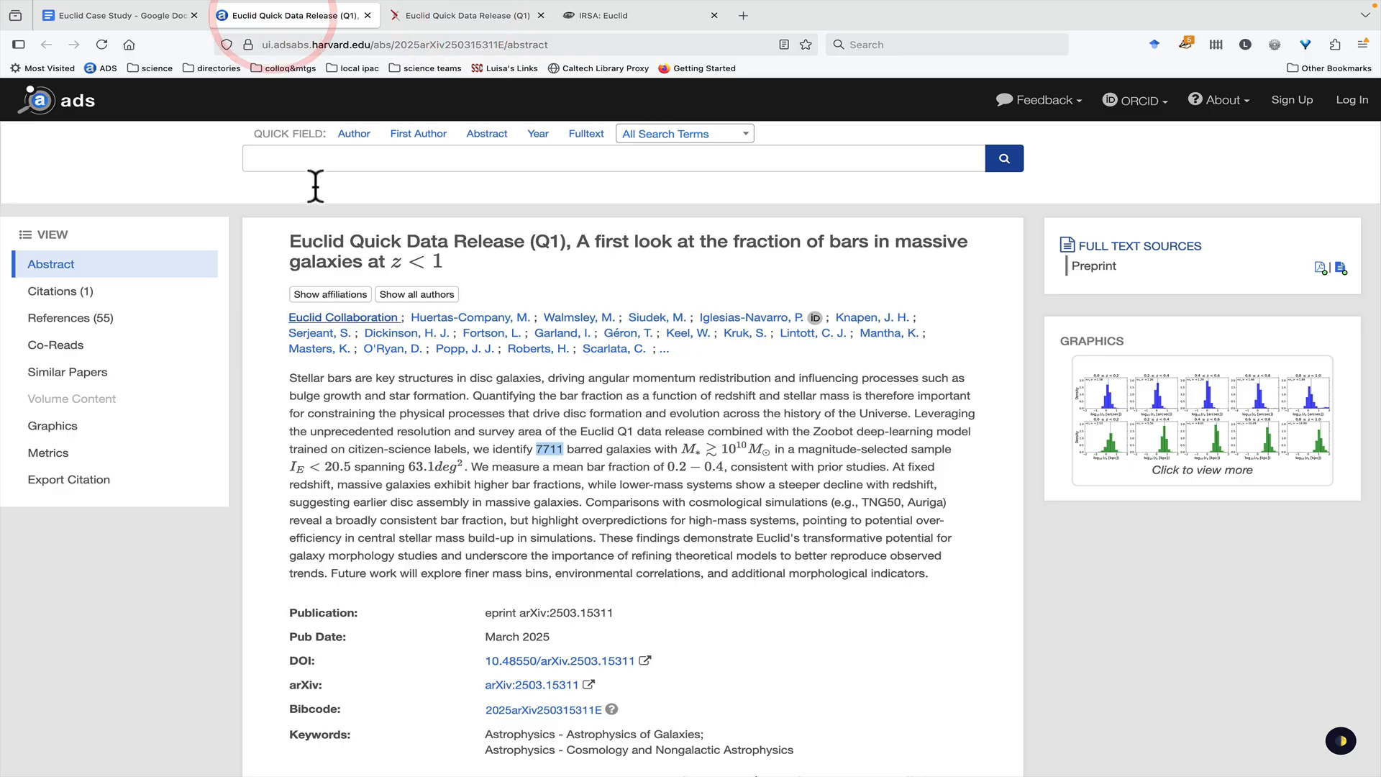
Step: Switch to the Euclid Case Study document and open its linked Zenodo record 15106473
click(133, 15)
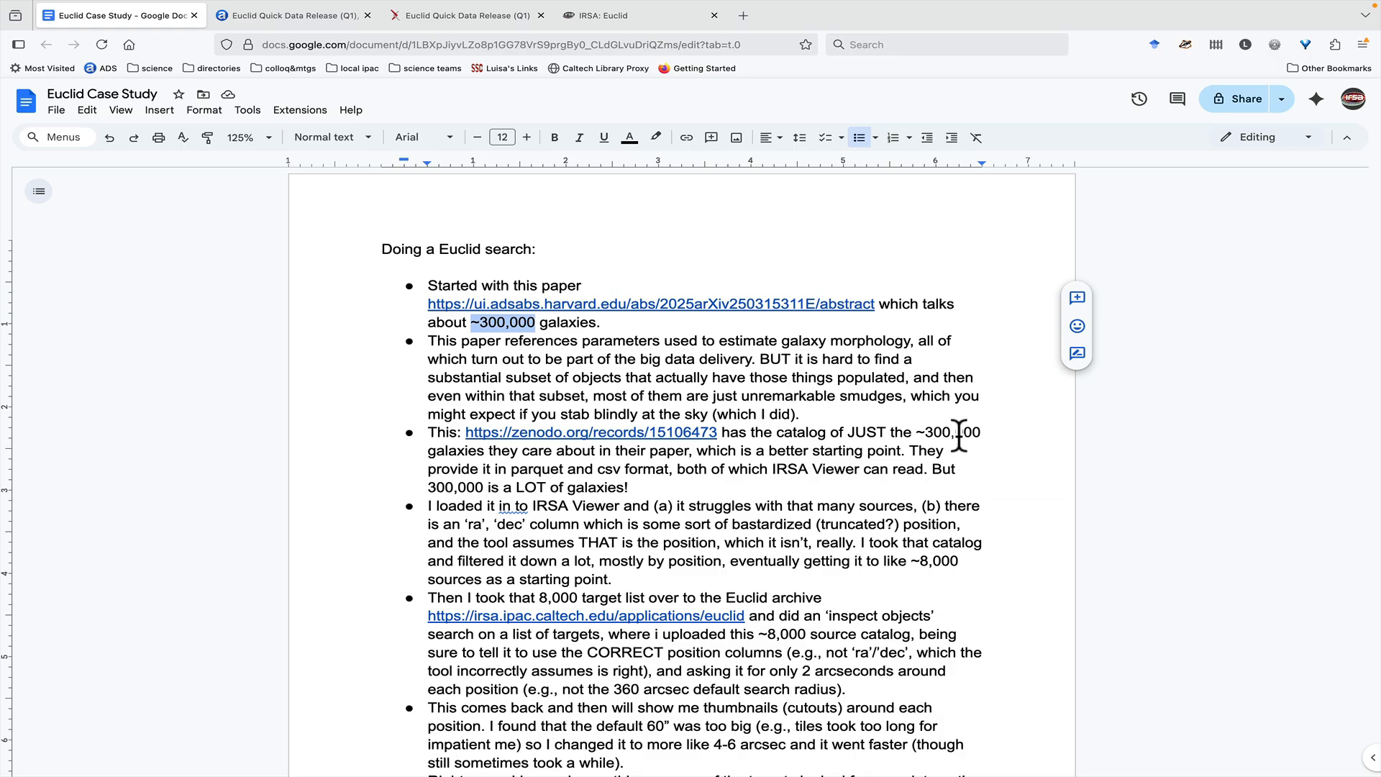
click(507, 434)
click(529, 449)
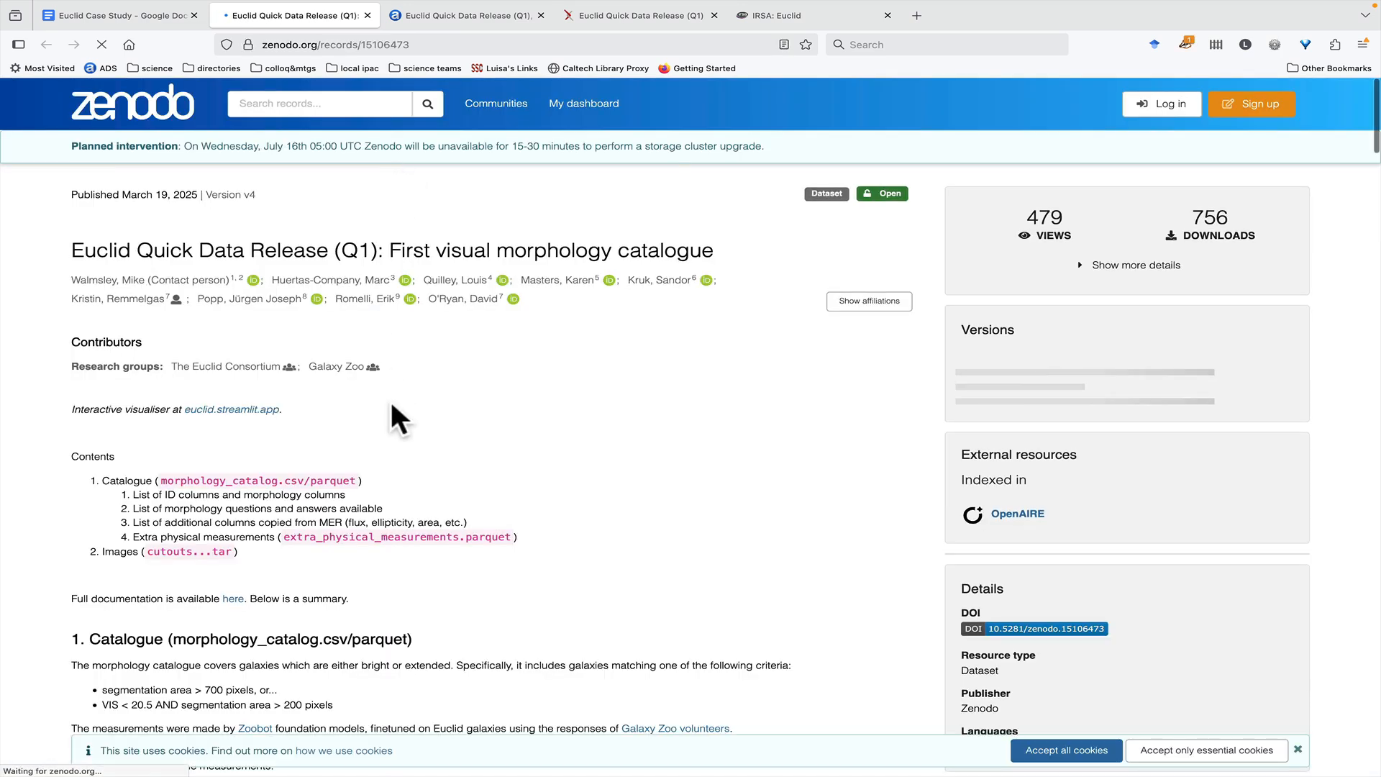
Step: Examine the Zenodo record's catalogue column descriptions, morphology questions and answers, physical measurements schema, and morphology_catalogue.csv preview
scroll(390, 398, down, 2)
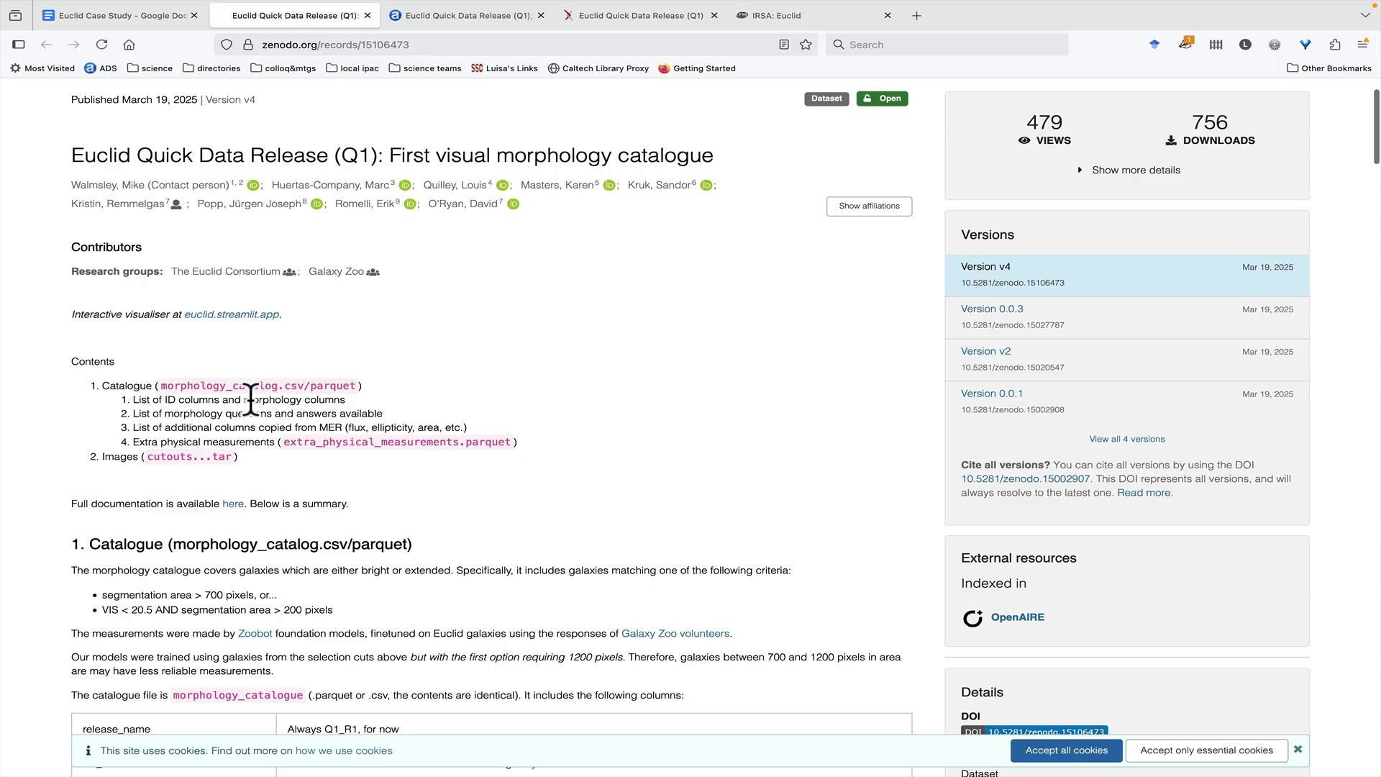
scroll(275, 472, down, 5)
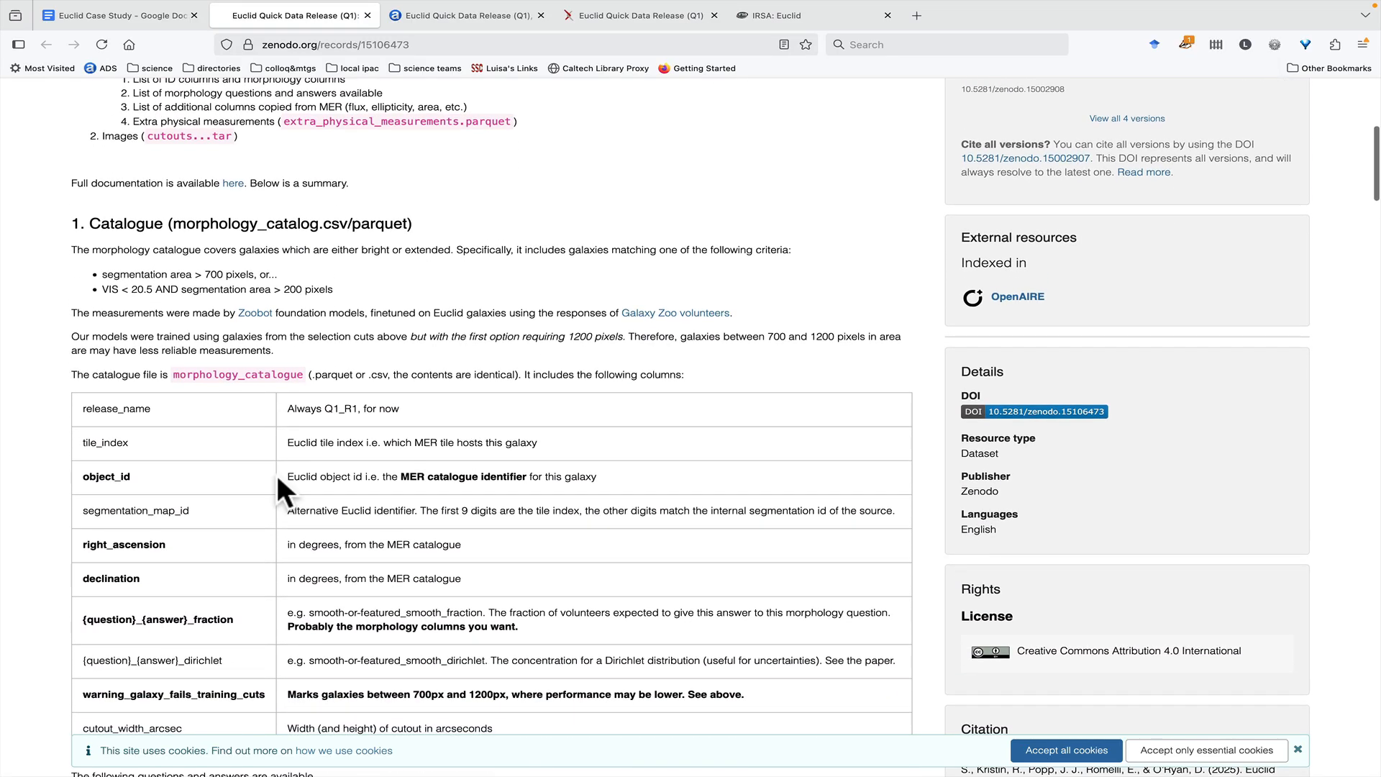
scroll(277, 475, down, 12)
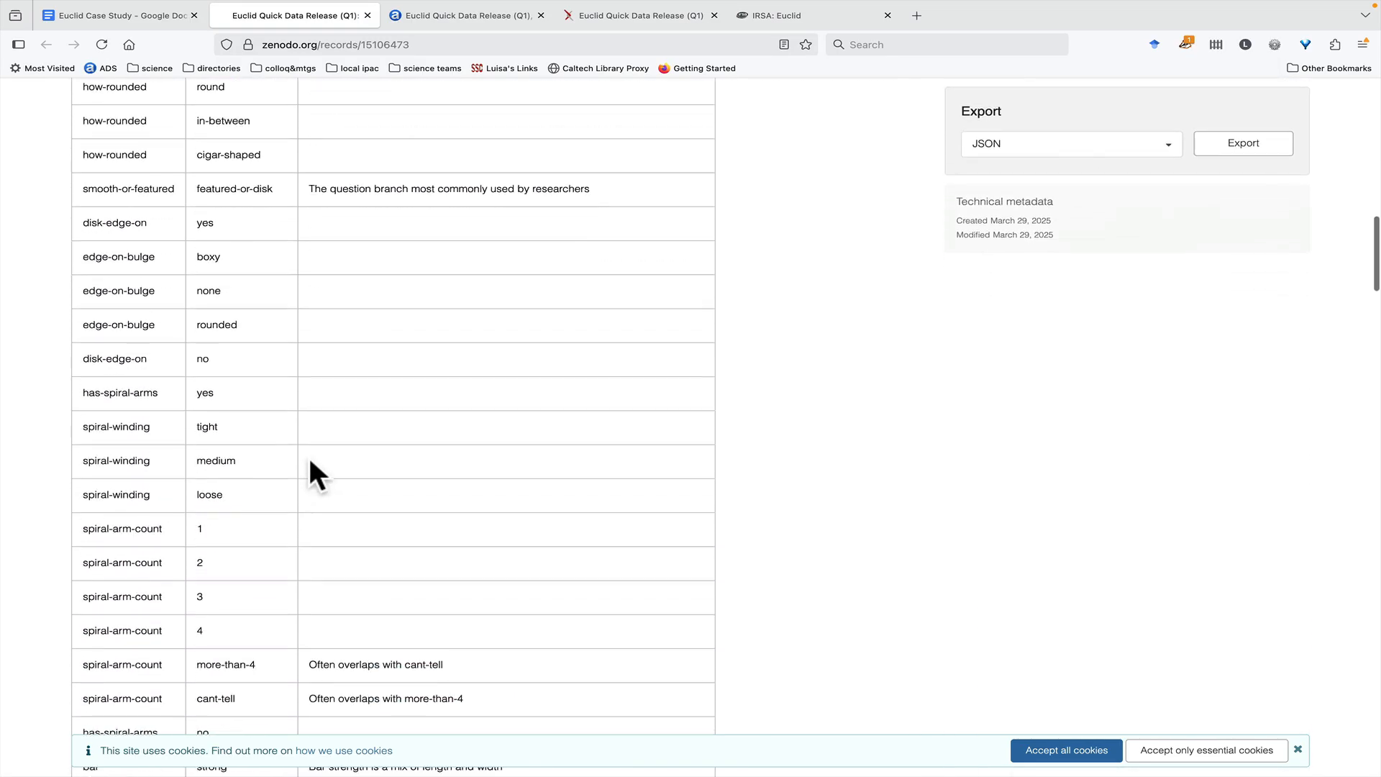
scroll(309, 462, down, 20)
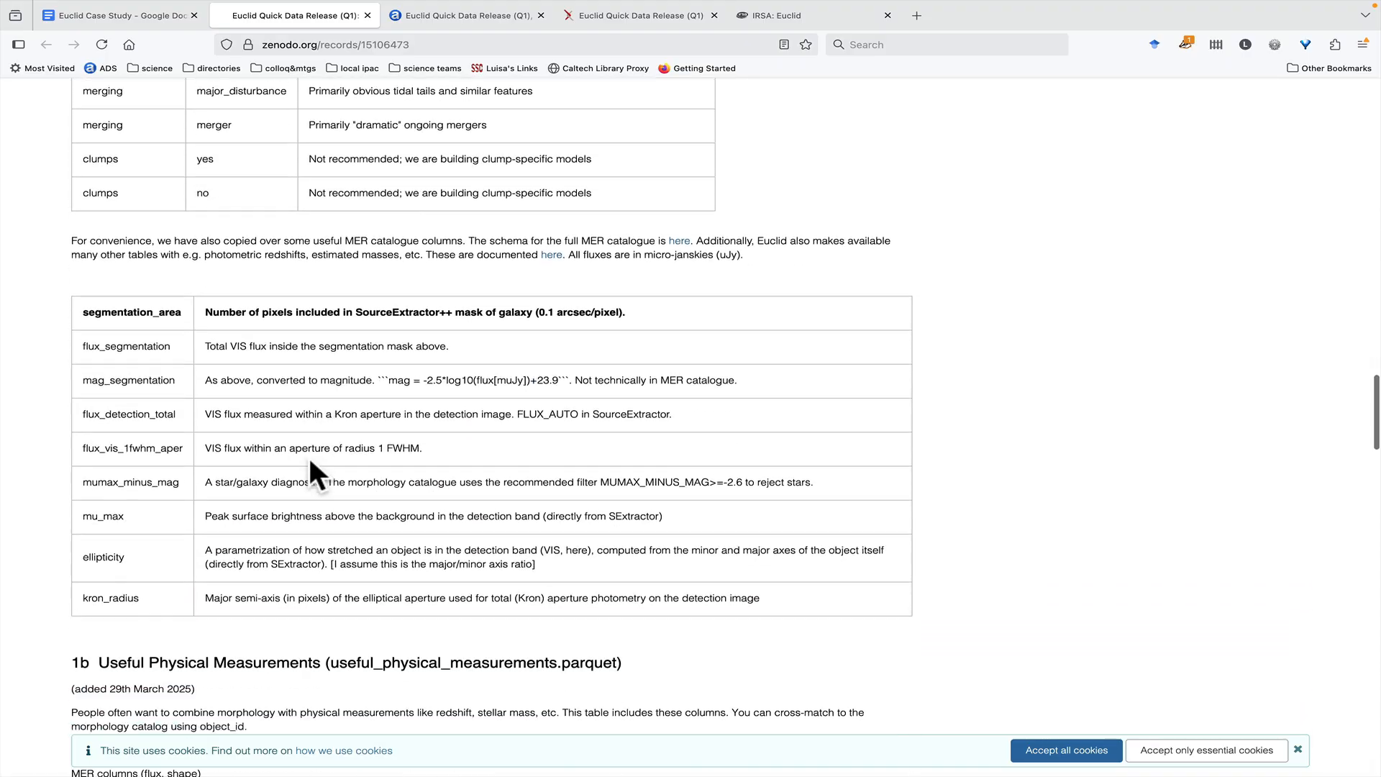
scroll(309, 457, down, 12)
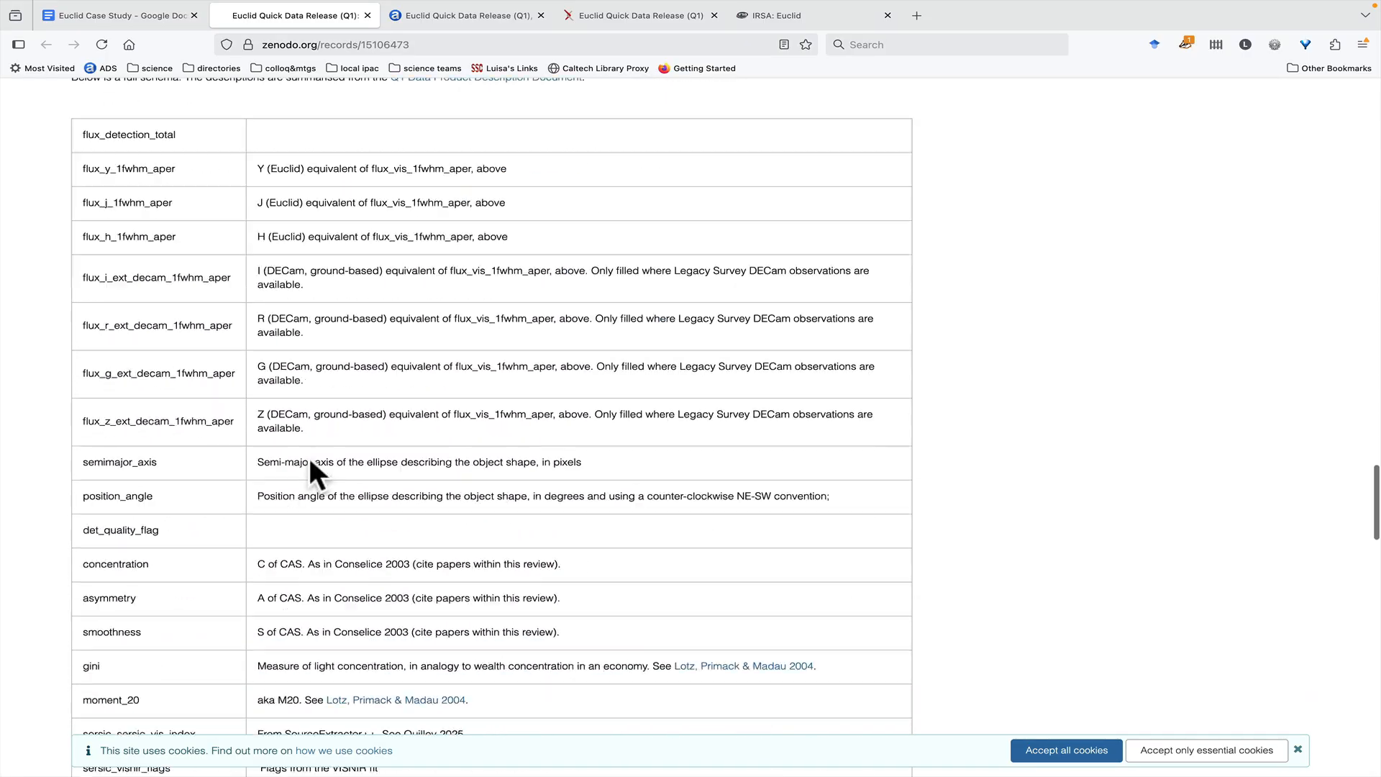
scroll(311, 463, down, 15)
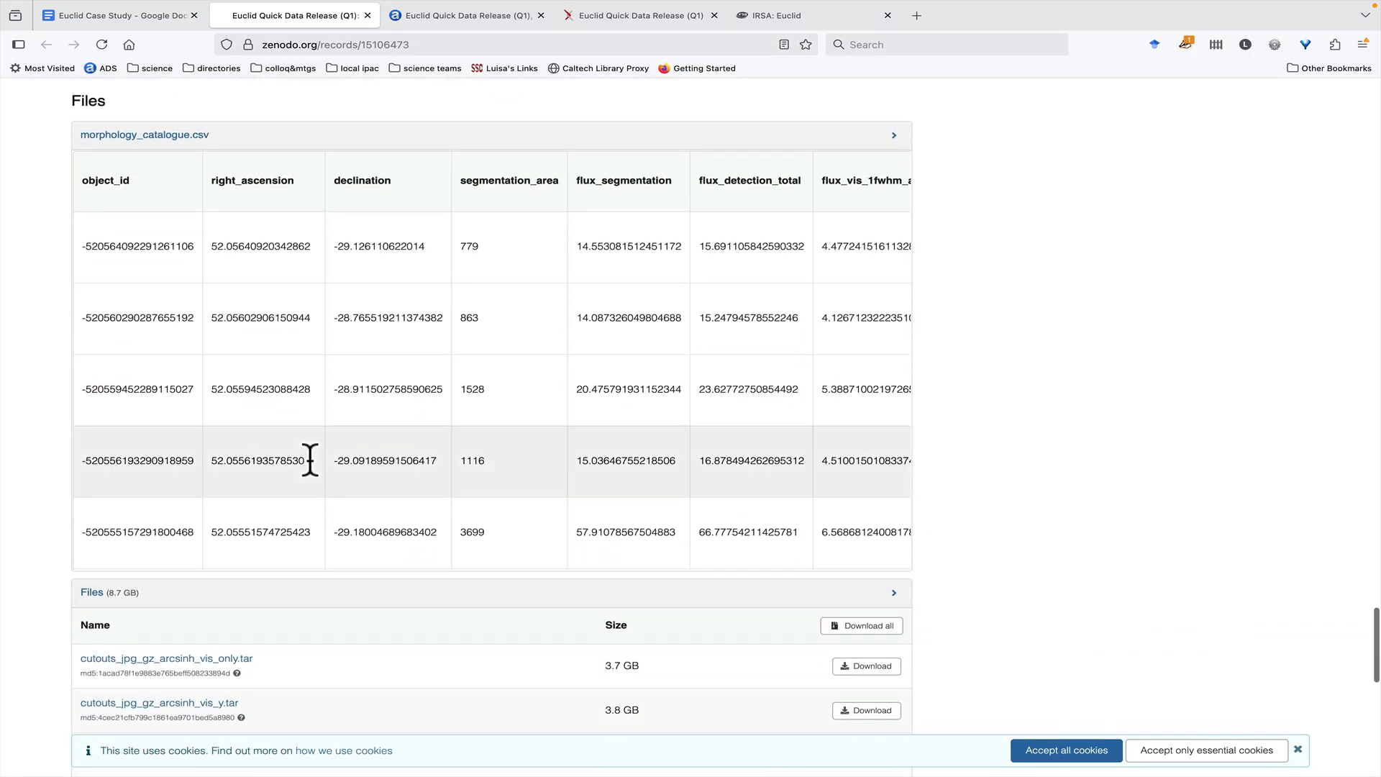
scroll(310, 460, down, 6)
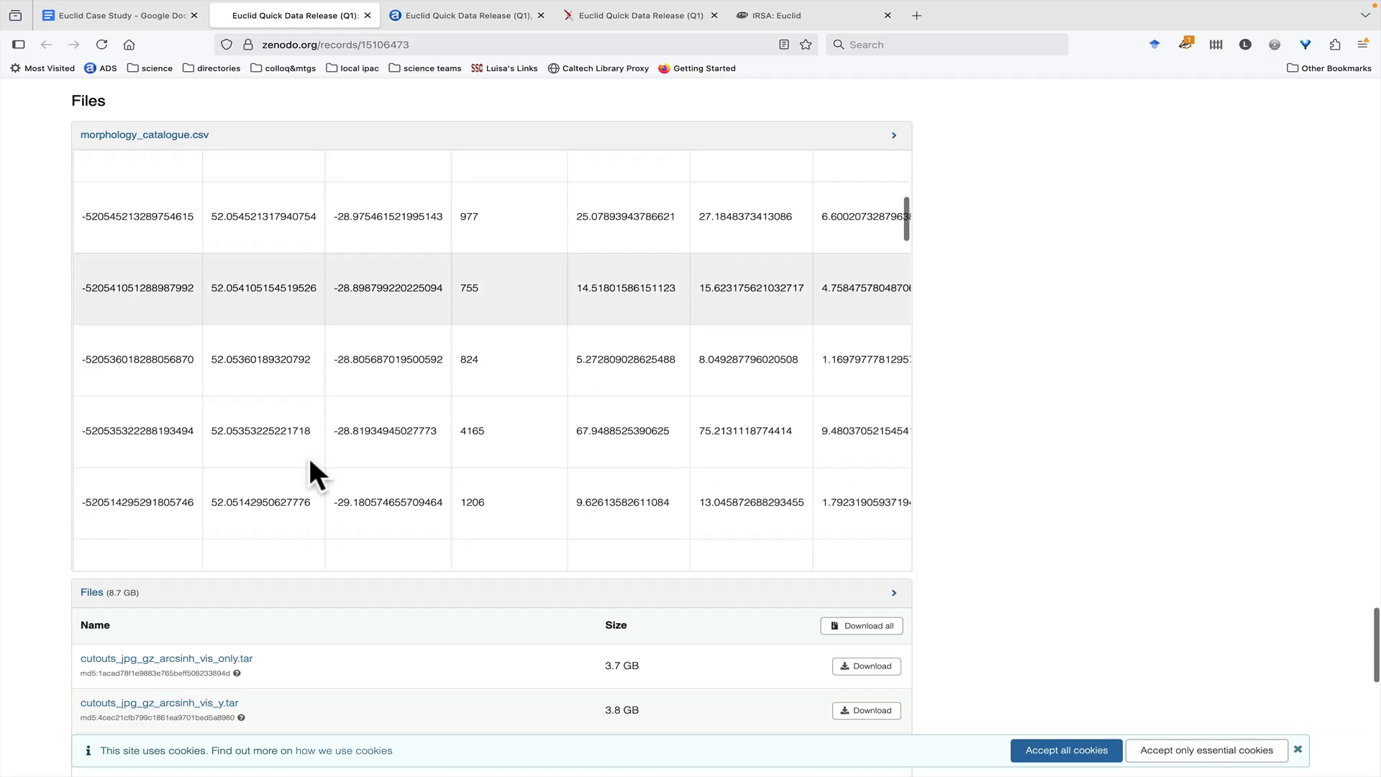
scroll(308, 455, up, 7)
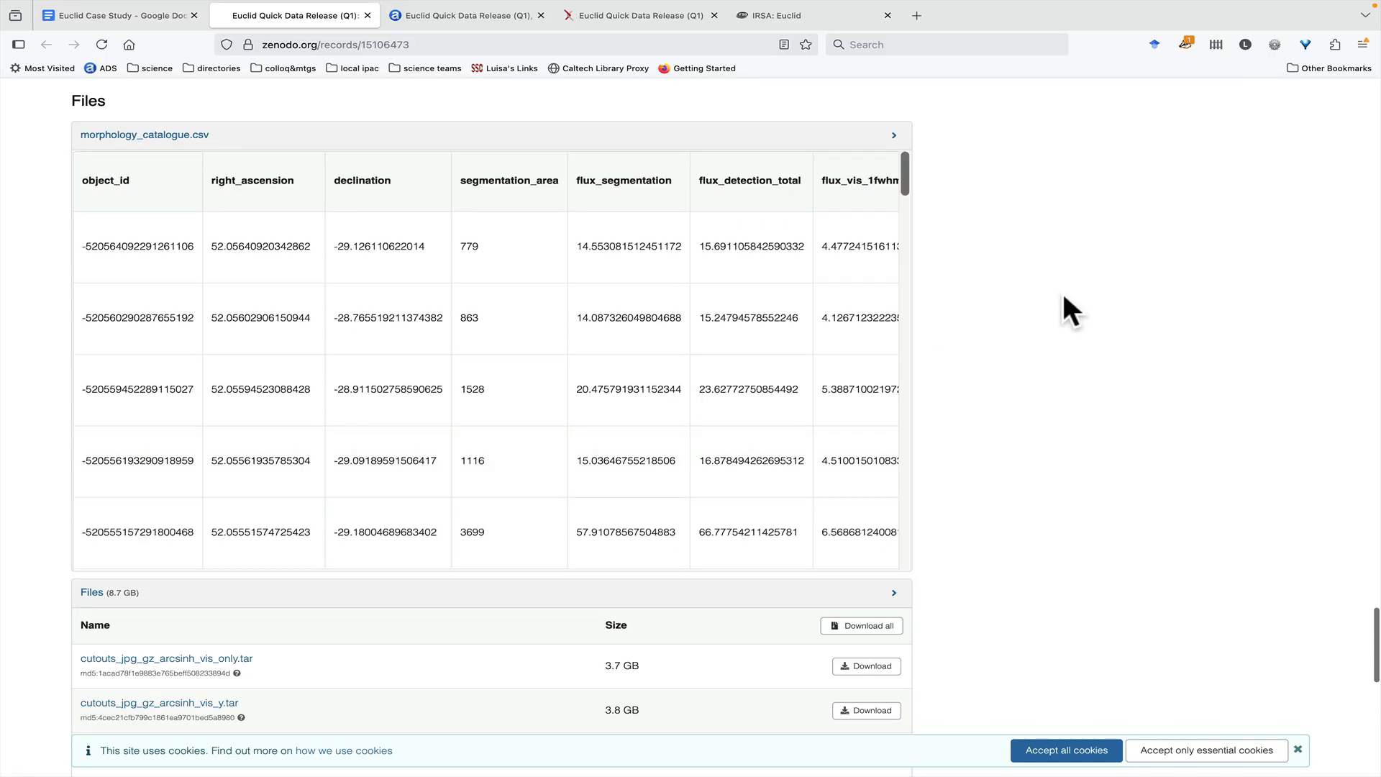
scroll(1163, 312, up, 15)
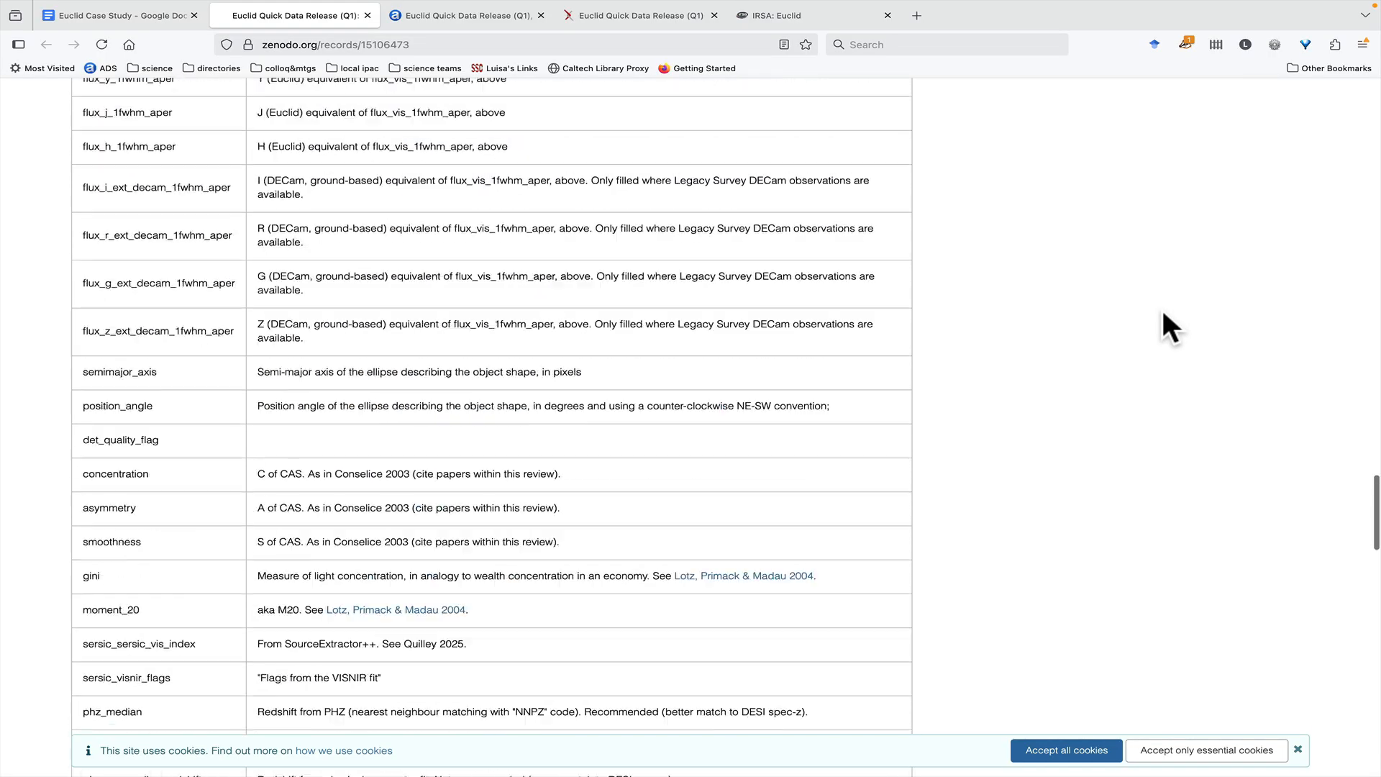
scroll(1163, 313, up, 5)
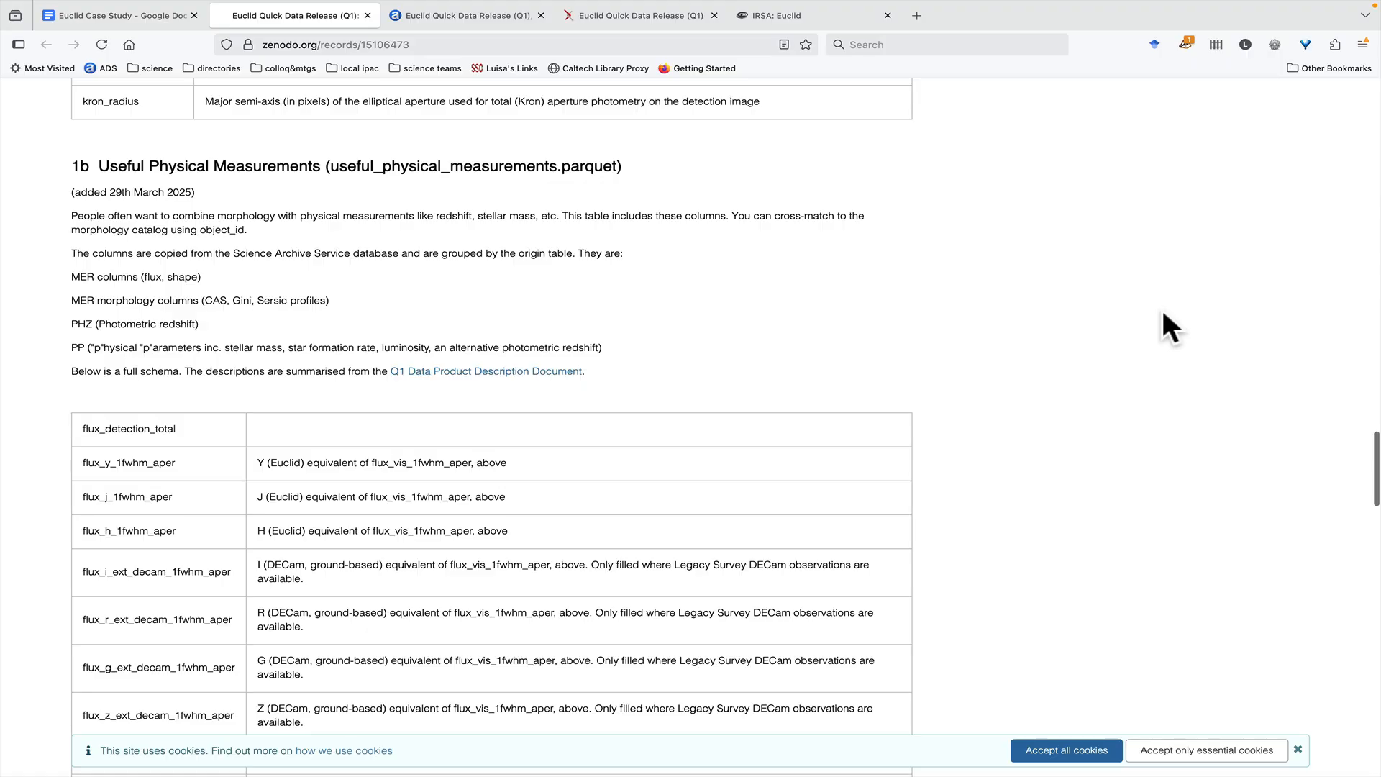
scroll(1163, 313, up, 12)
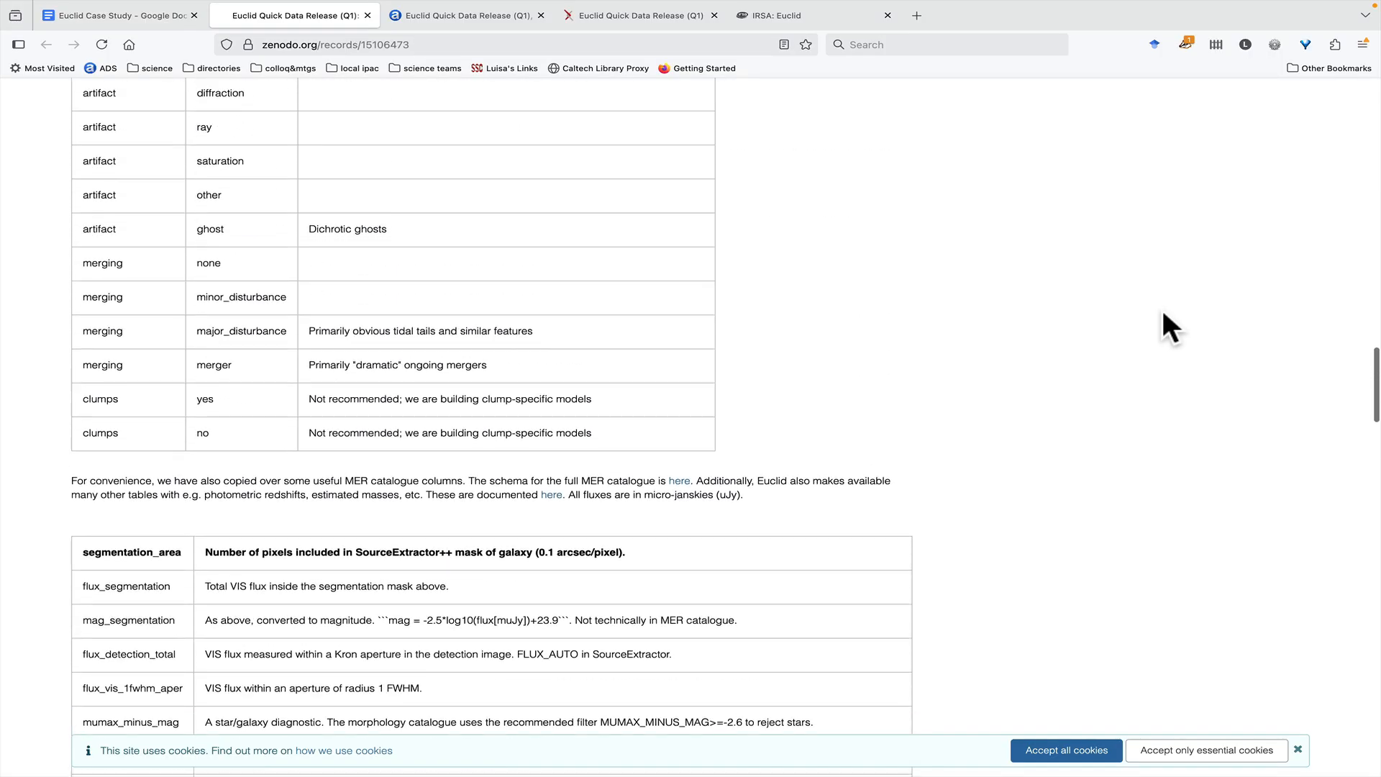
scroll(1163, 313, up, 12)
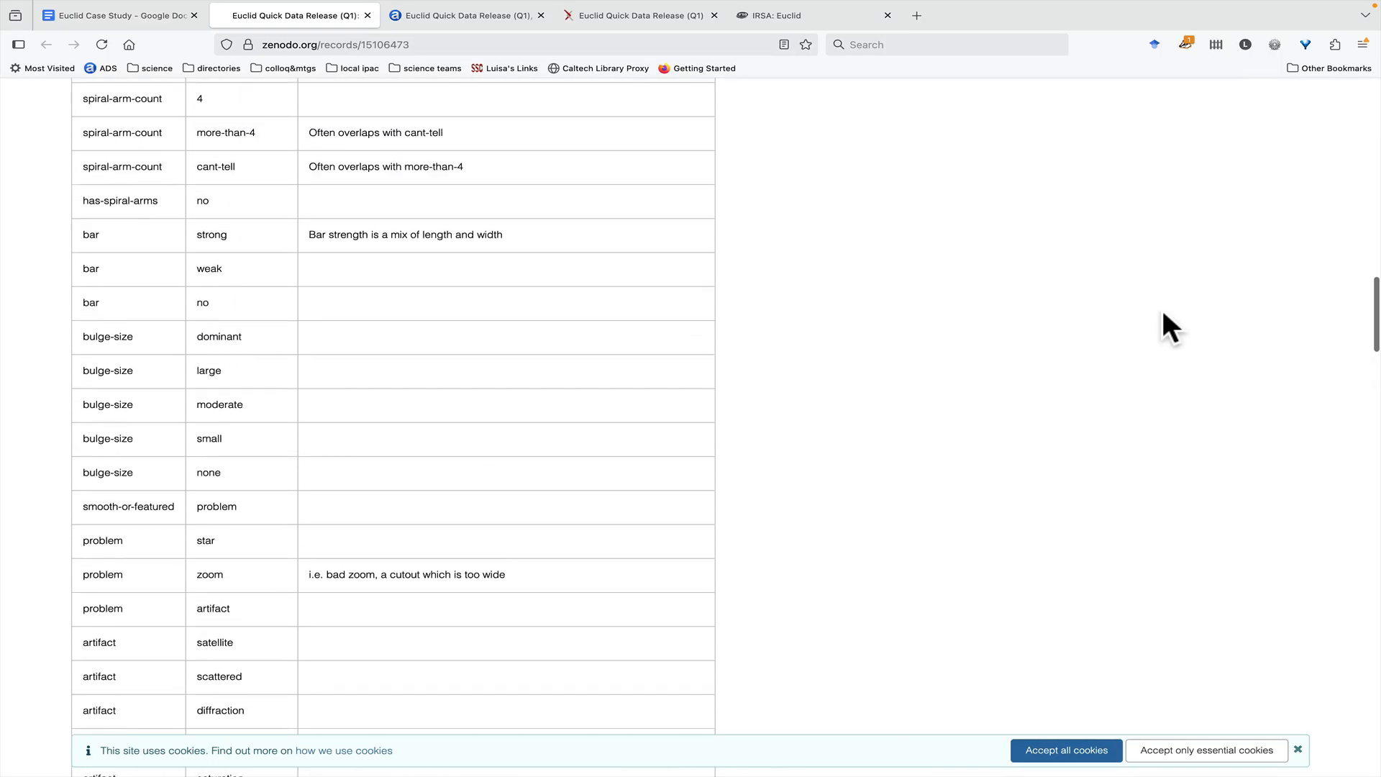
scroll(1163, 313, up, 12)
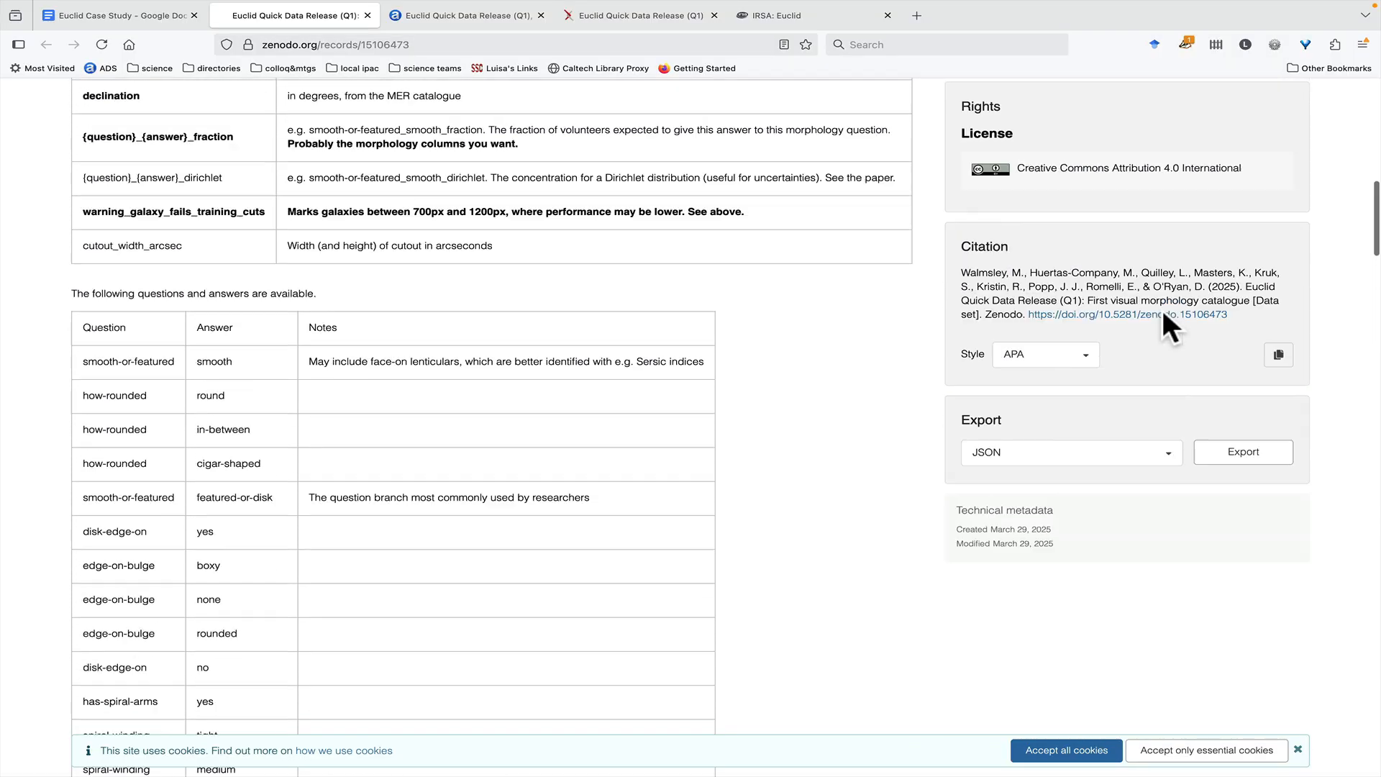
scroll(1162, 310, up, 12)
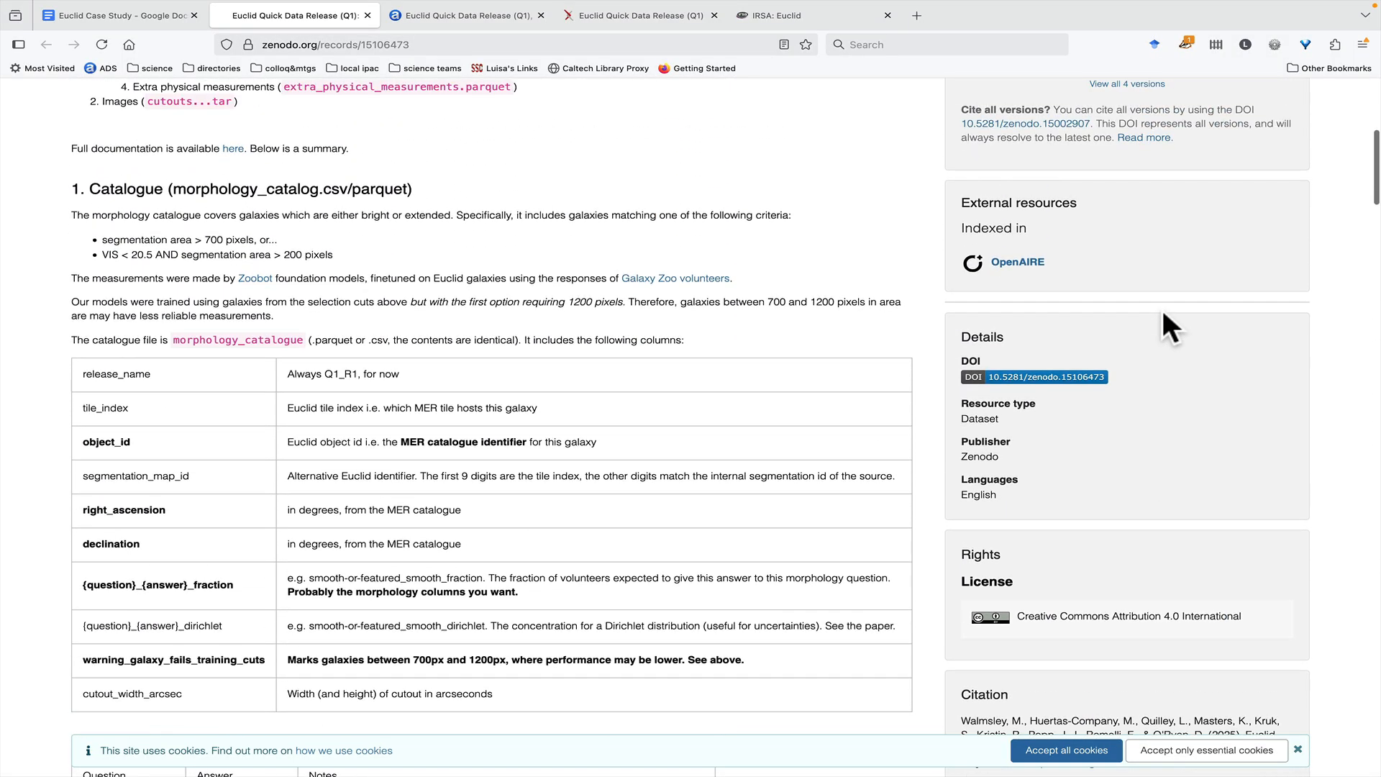
scroll(1163, 313, up, 1)
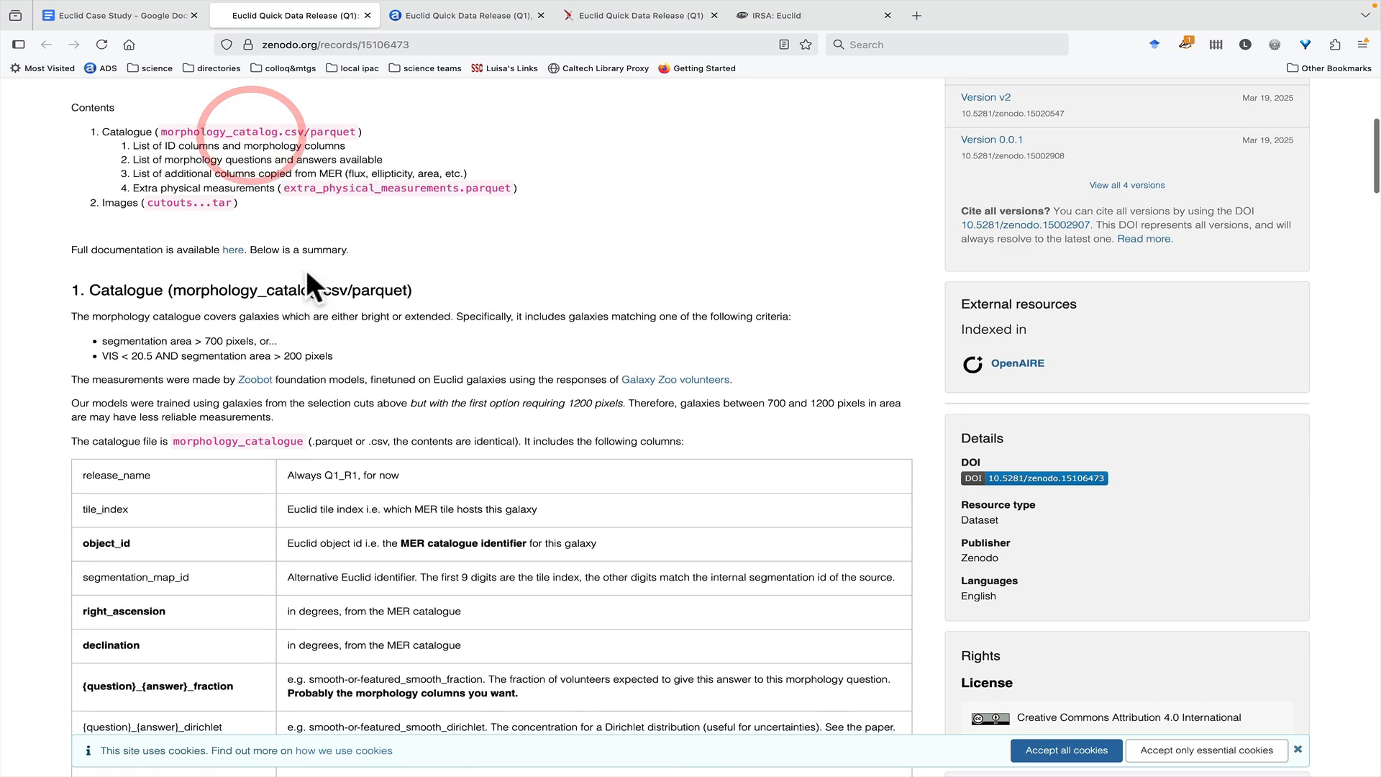
Step: Download morphology_catalogue.parquet from the Zenodo record's file list
scroll(305, 269, down, 3)
scroll(305, 269, down, 15)
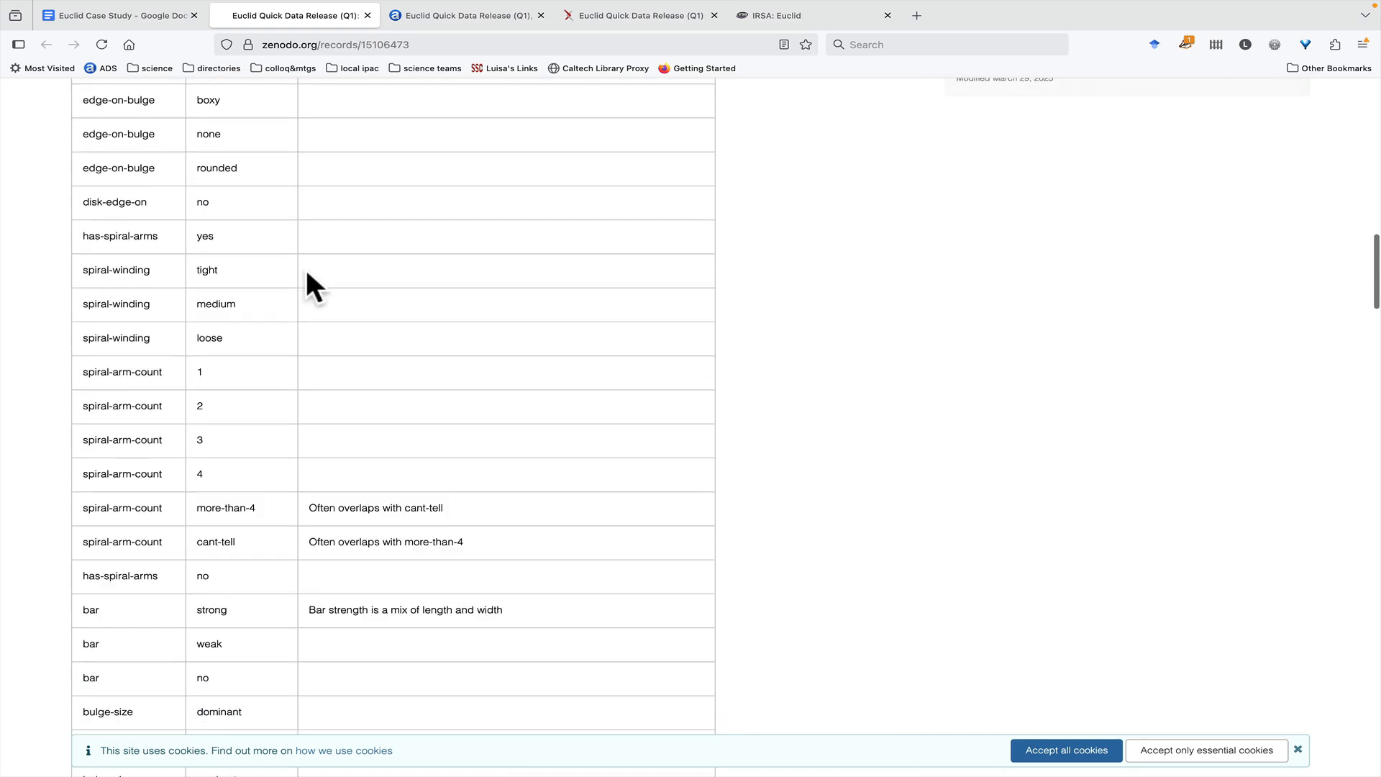
scroll(307, 273, down, 15)
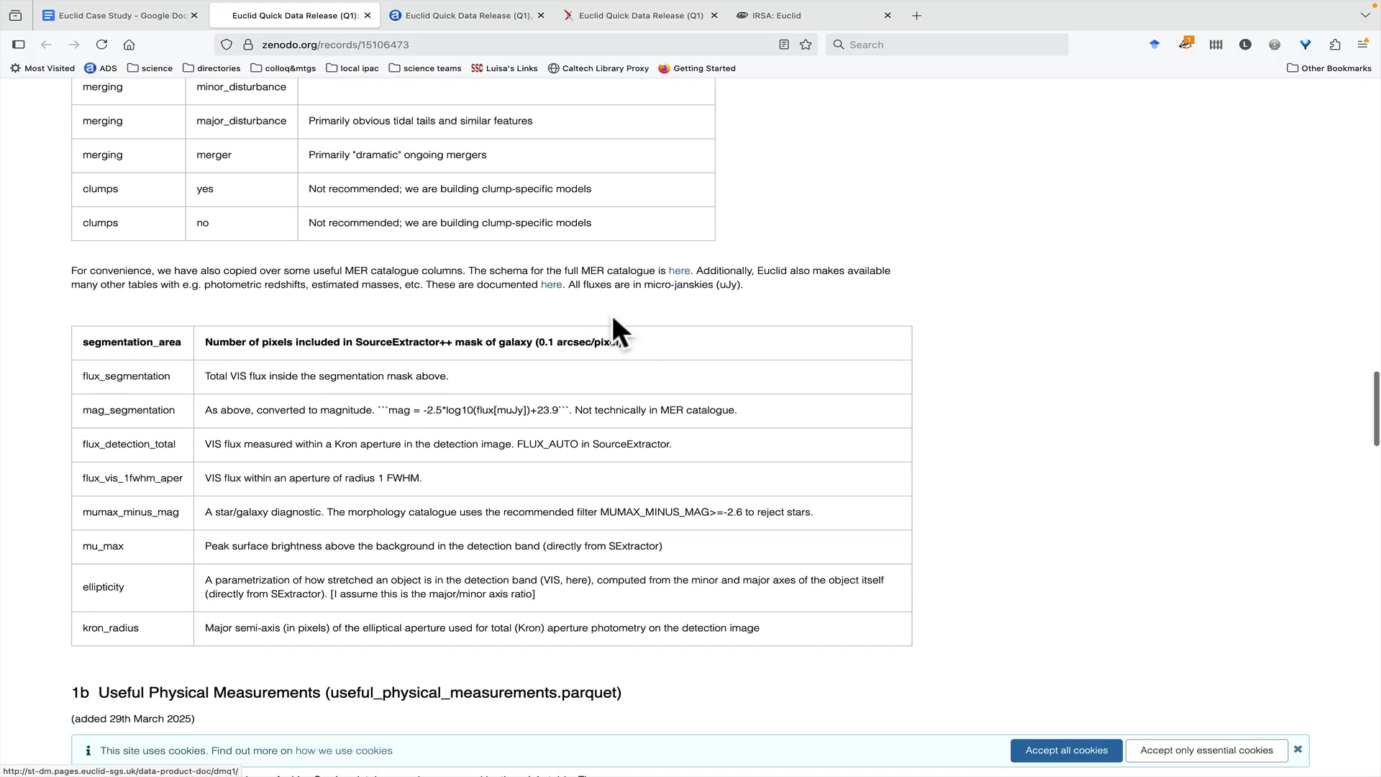
scroll(611, 317, down, 4)
scroll(613, 319, down, 15)
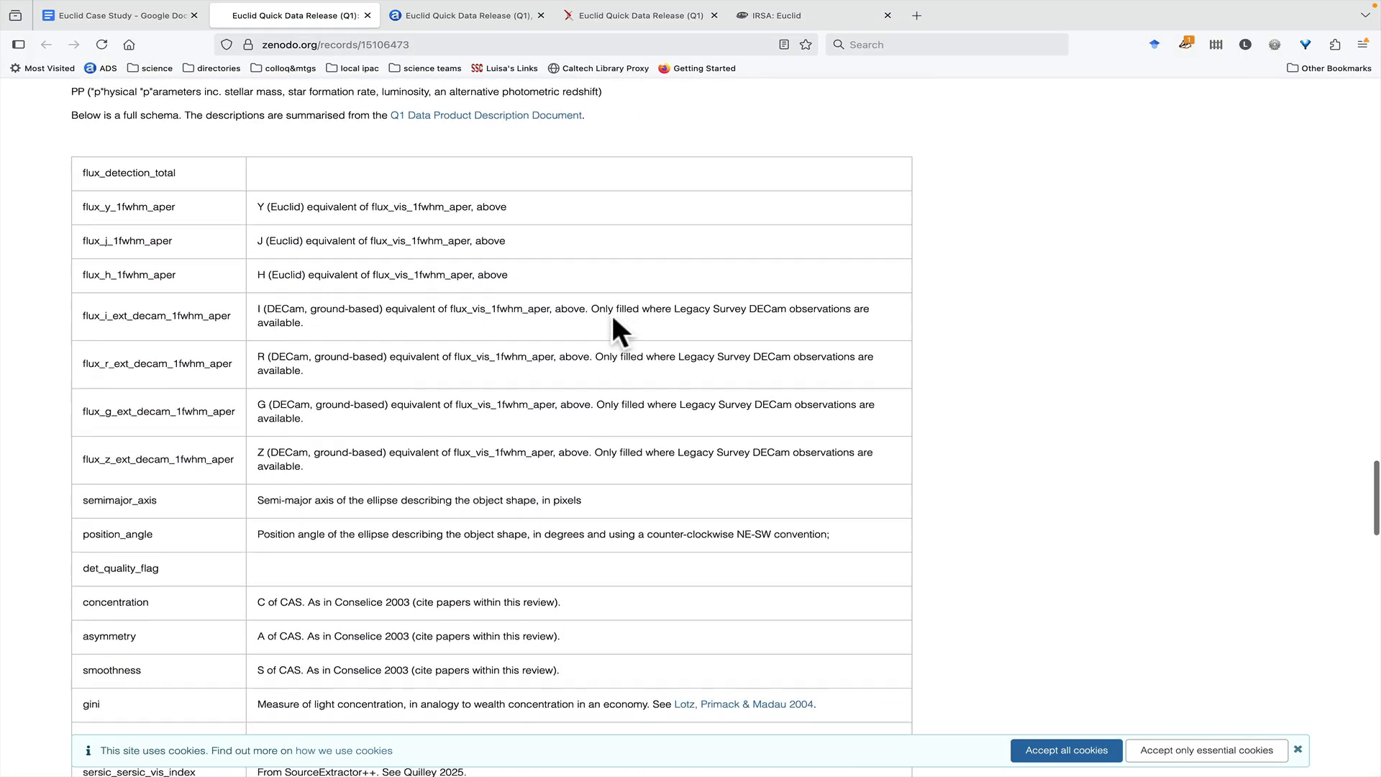
scroll(612, 319, down, 15)
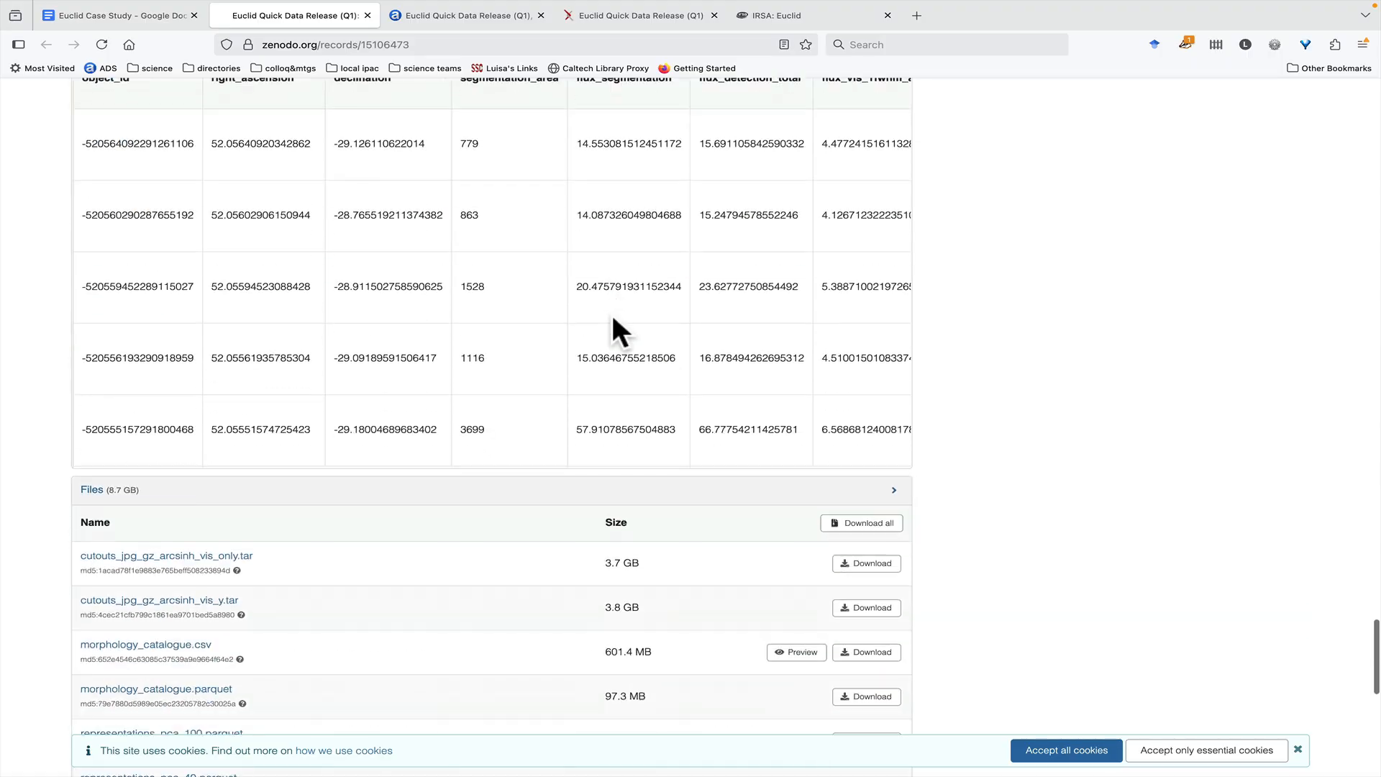
scroll(612, 316, down, 2)
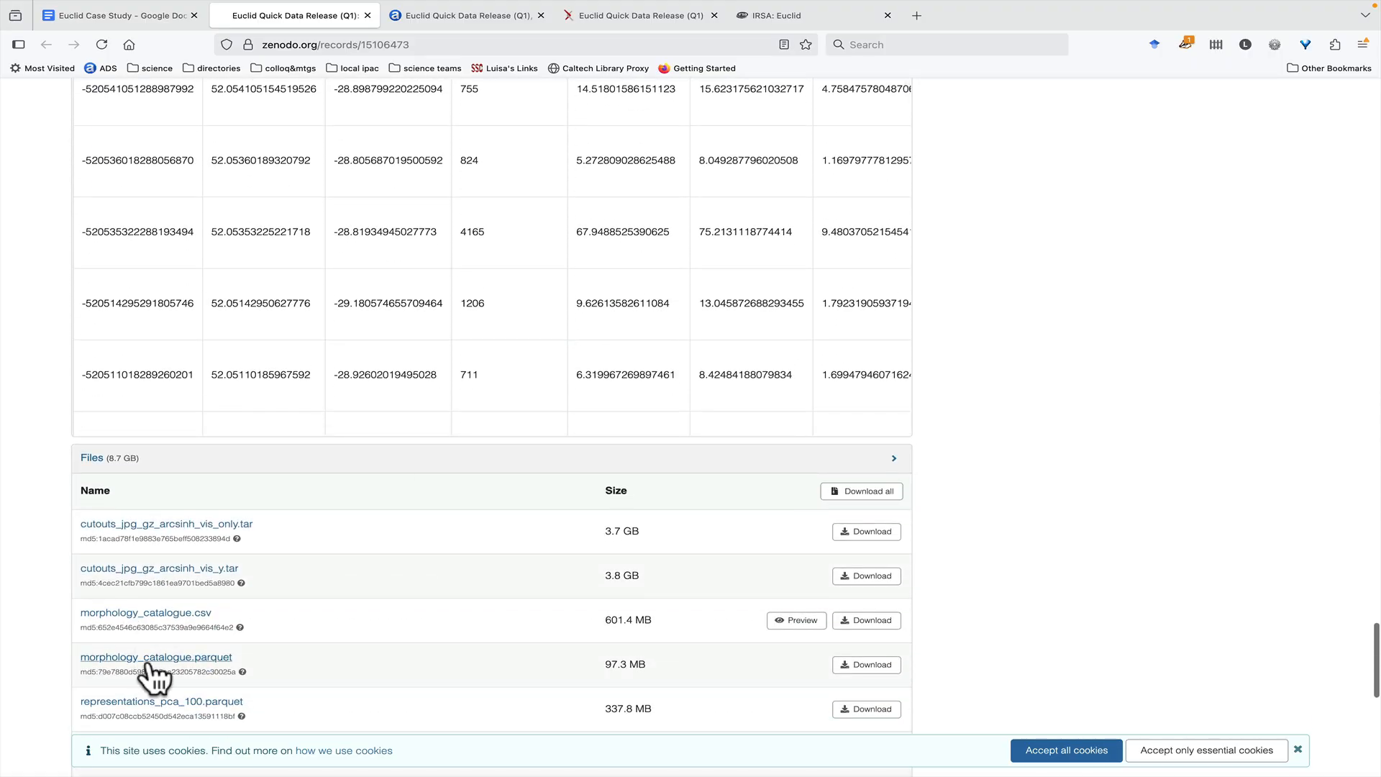
click(873, 665)
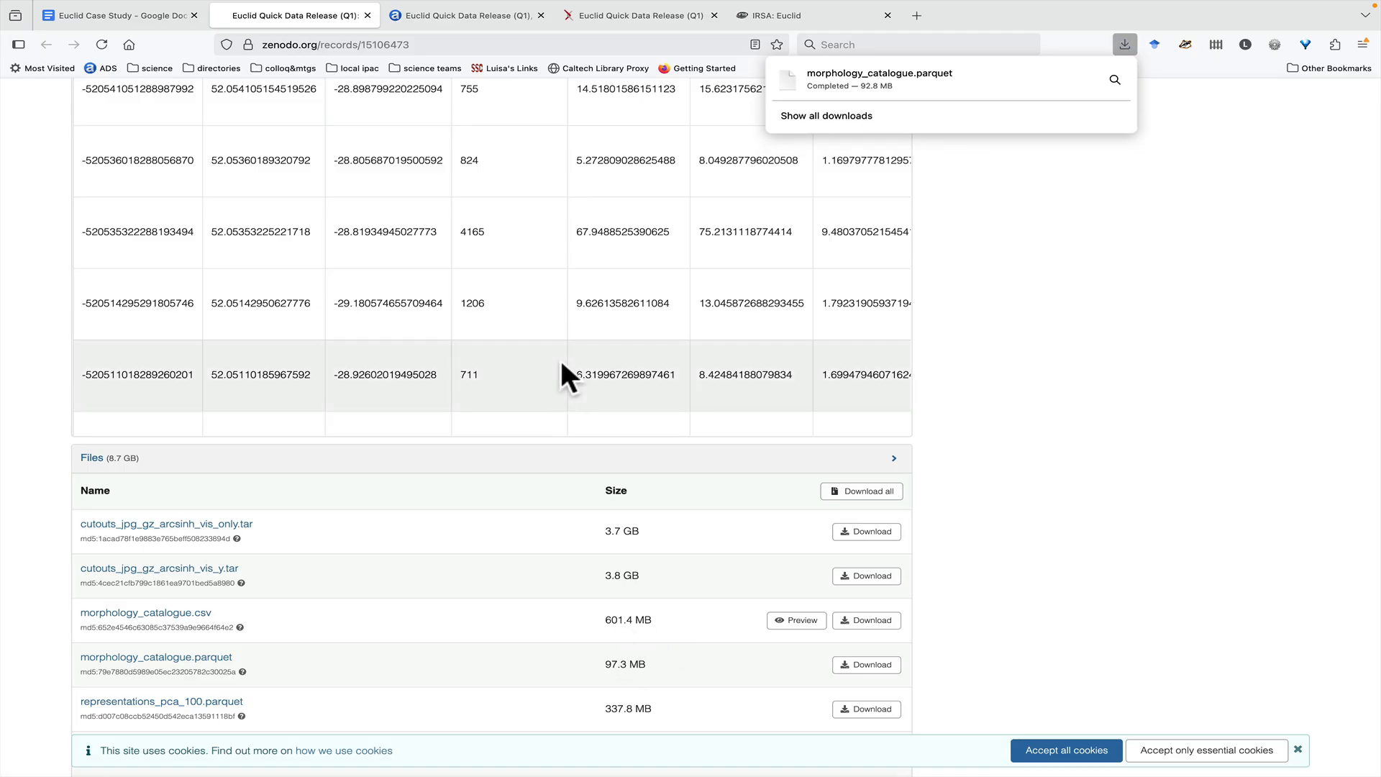
Step: Open IRSA Viewer from the IRSA home page in a new browser tab
click(761, 18)
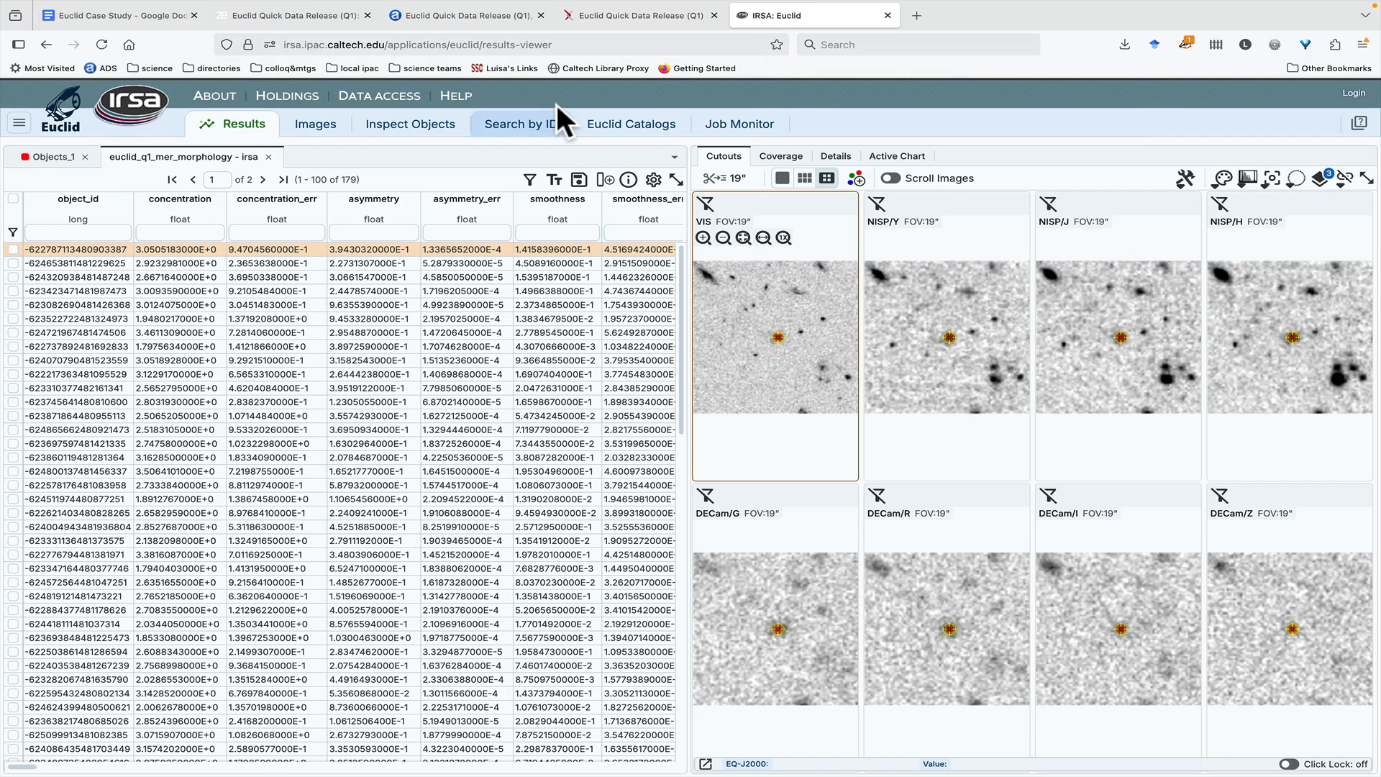
click(926, 11)
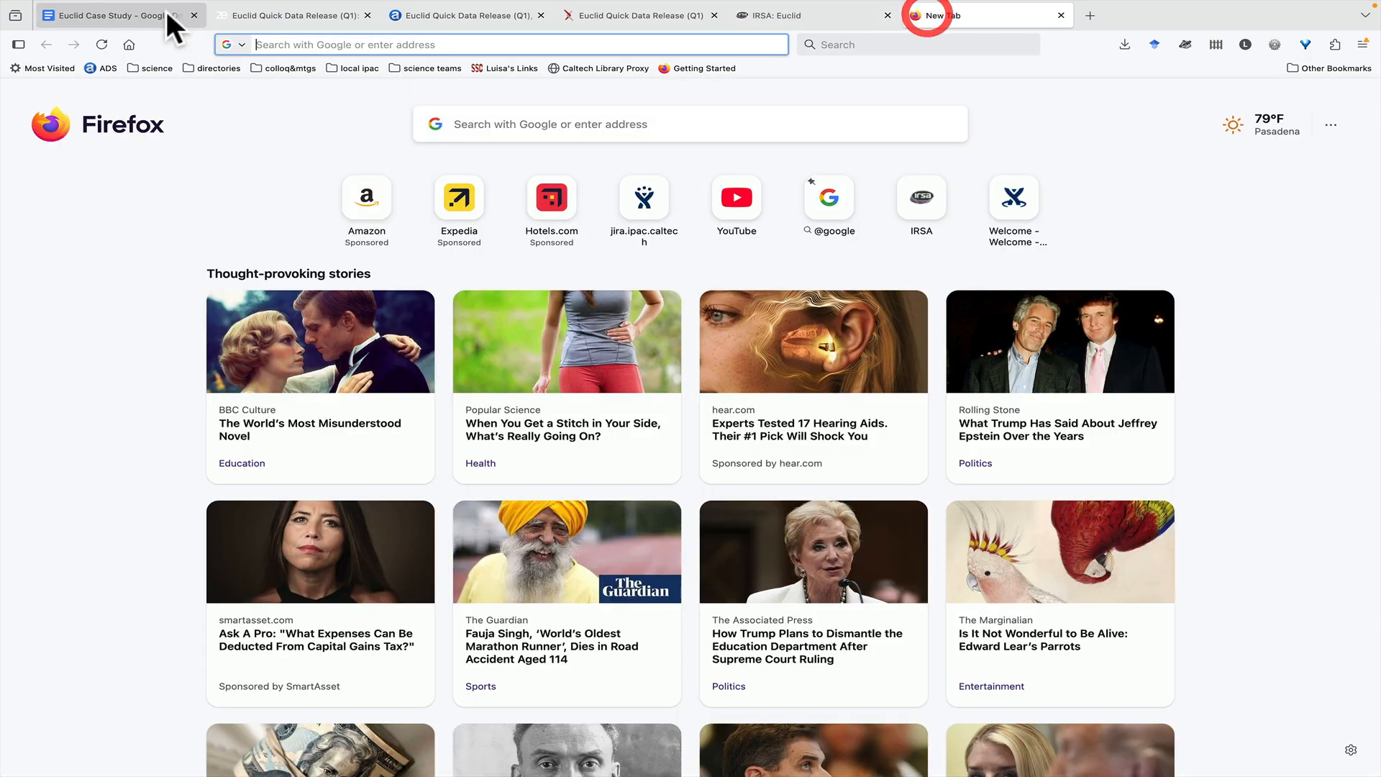
click(128, 48)
click(444, 454)
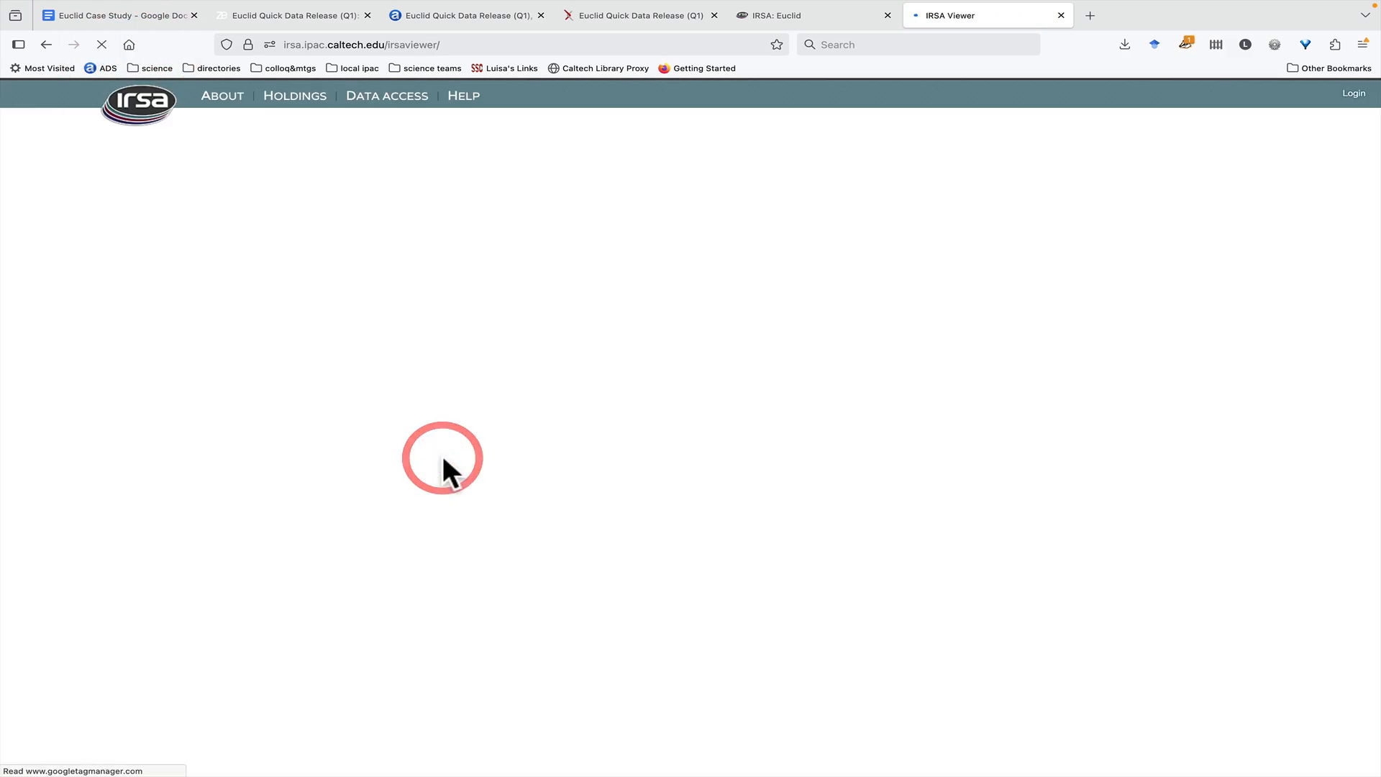
Step: Upload morphology_catalogue.parquet from the Downloads folder and load it as a table
click(658, 130)
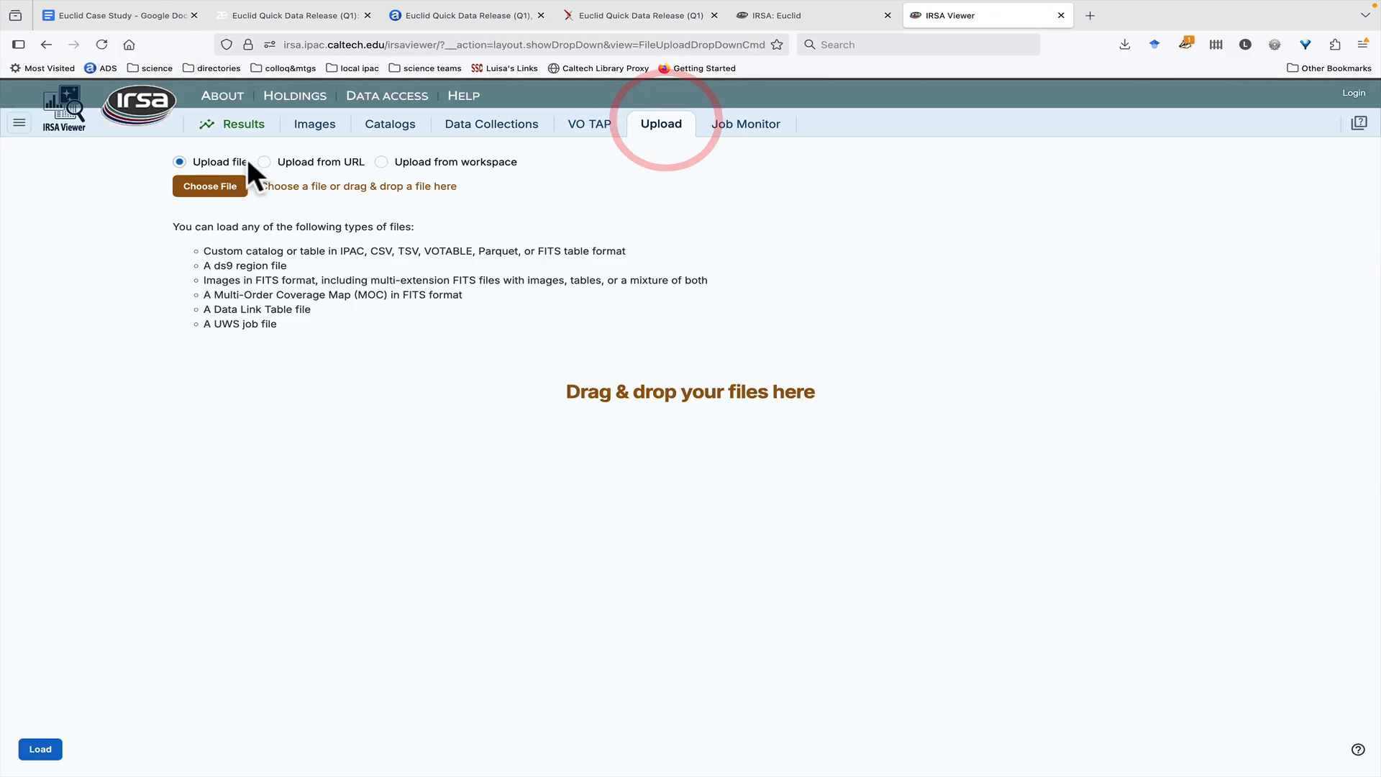
click(219, 188)
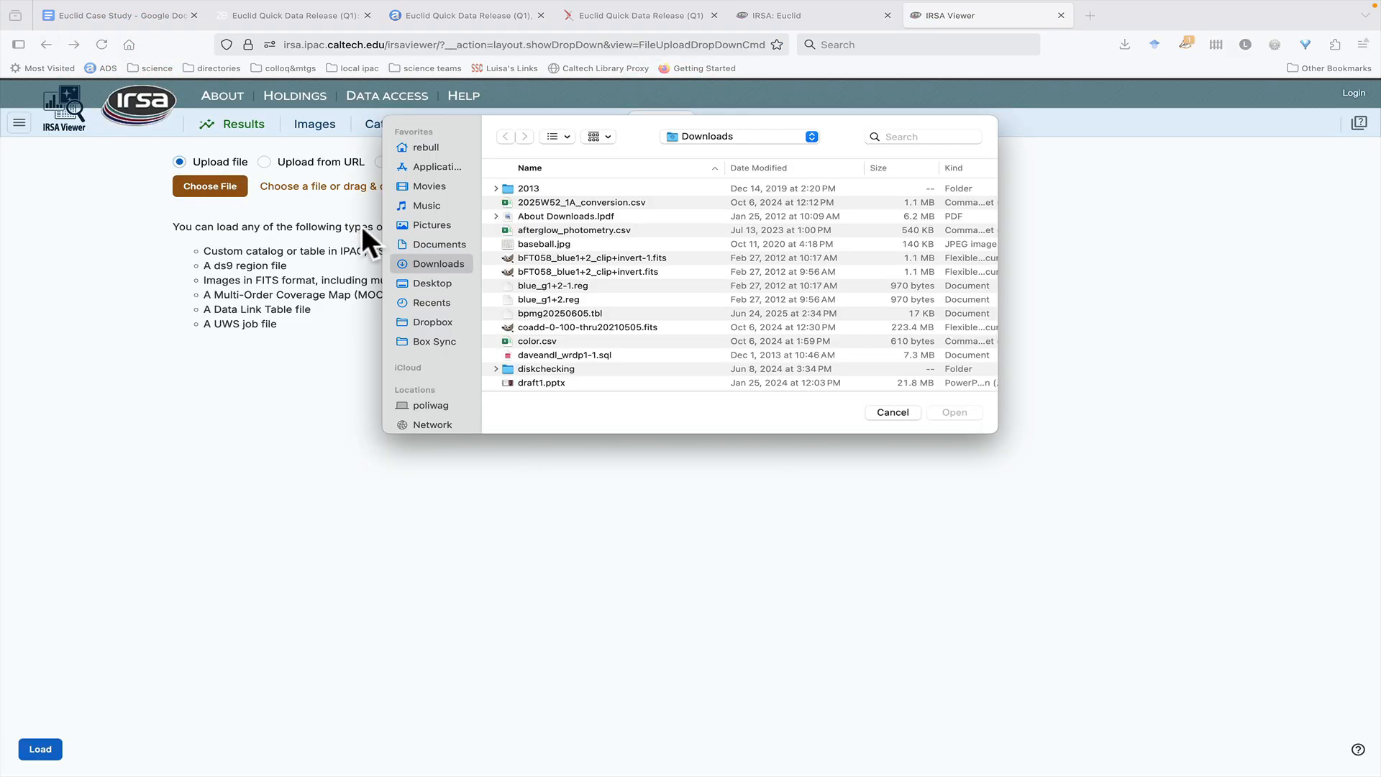
click(762, 170)
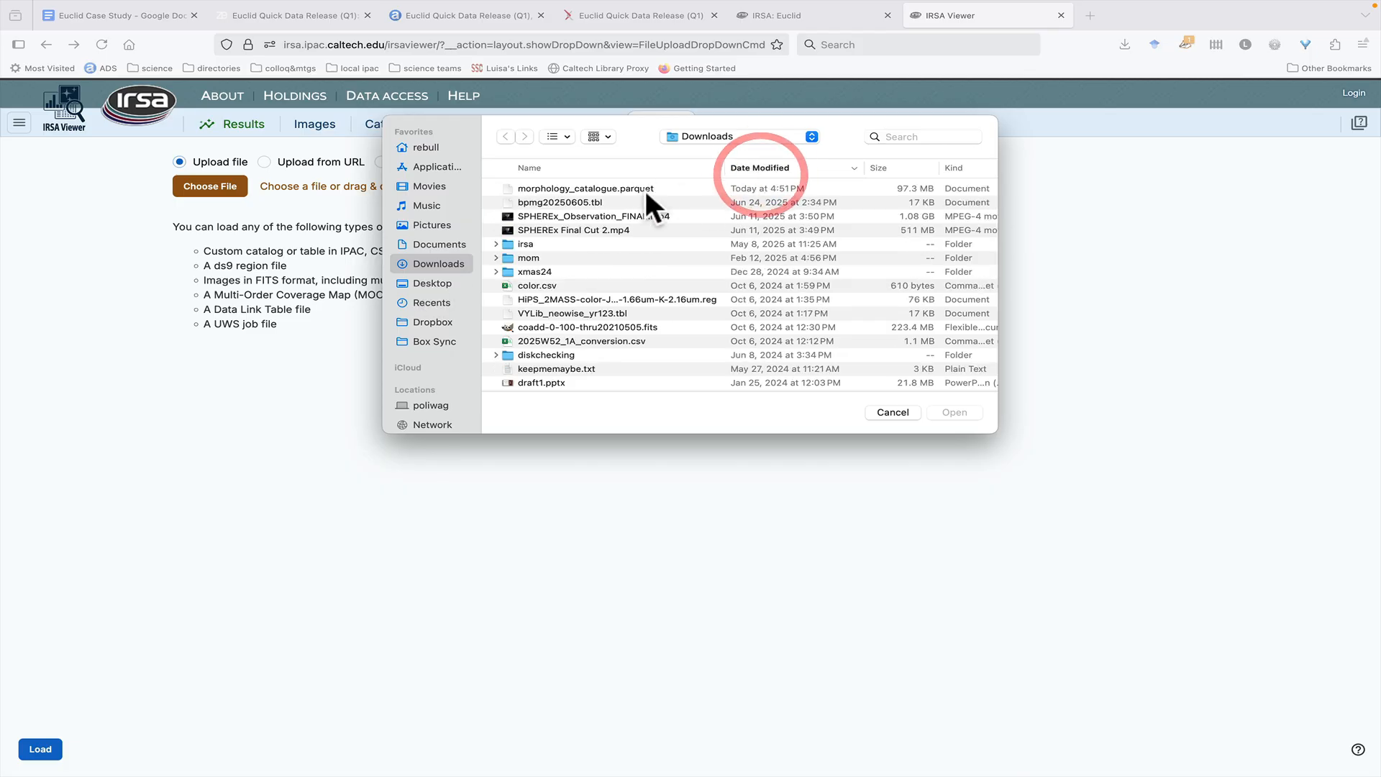
double_click(622, 187)
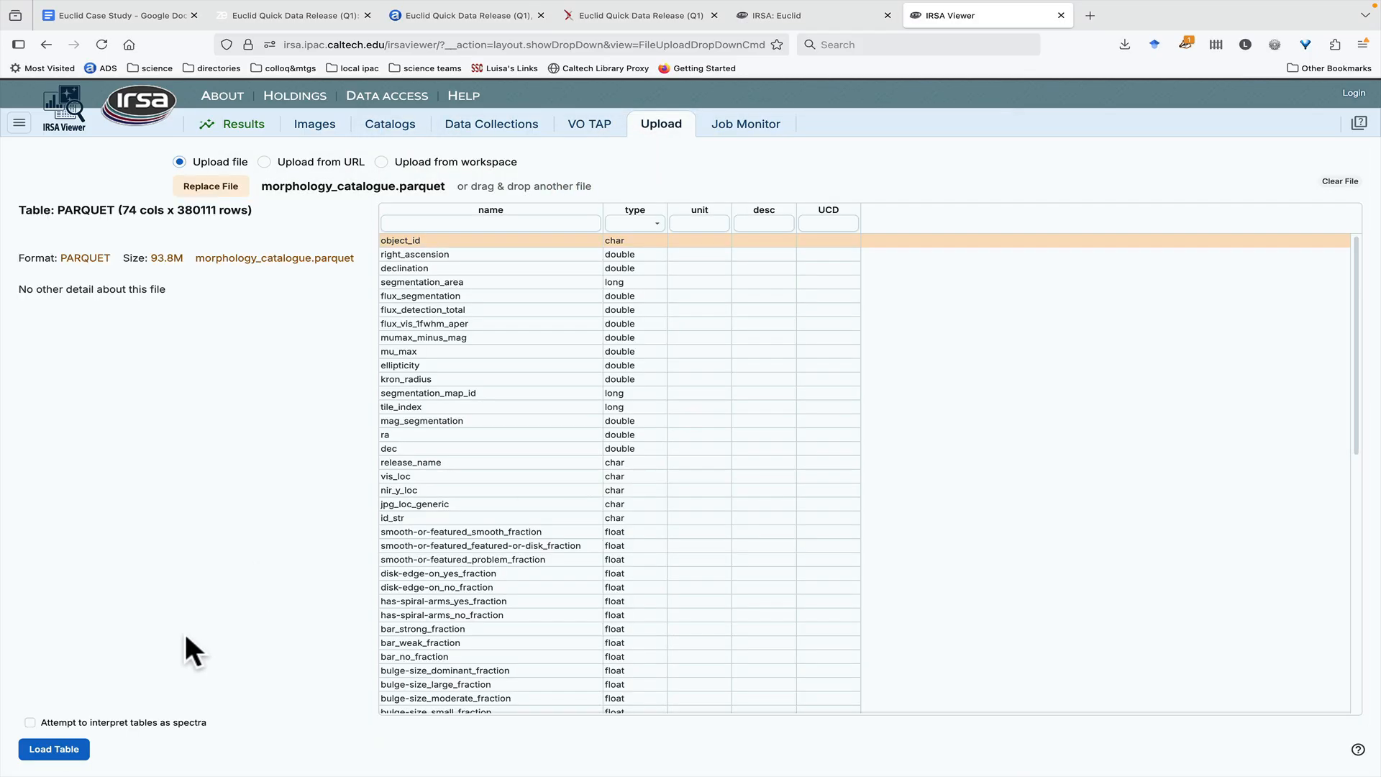
click(53, 751)
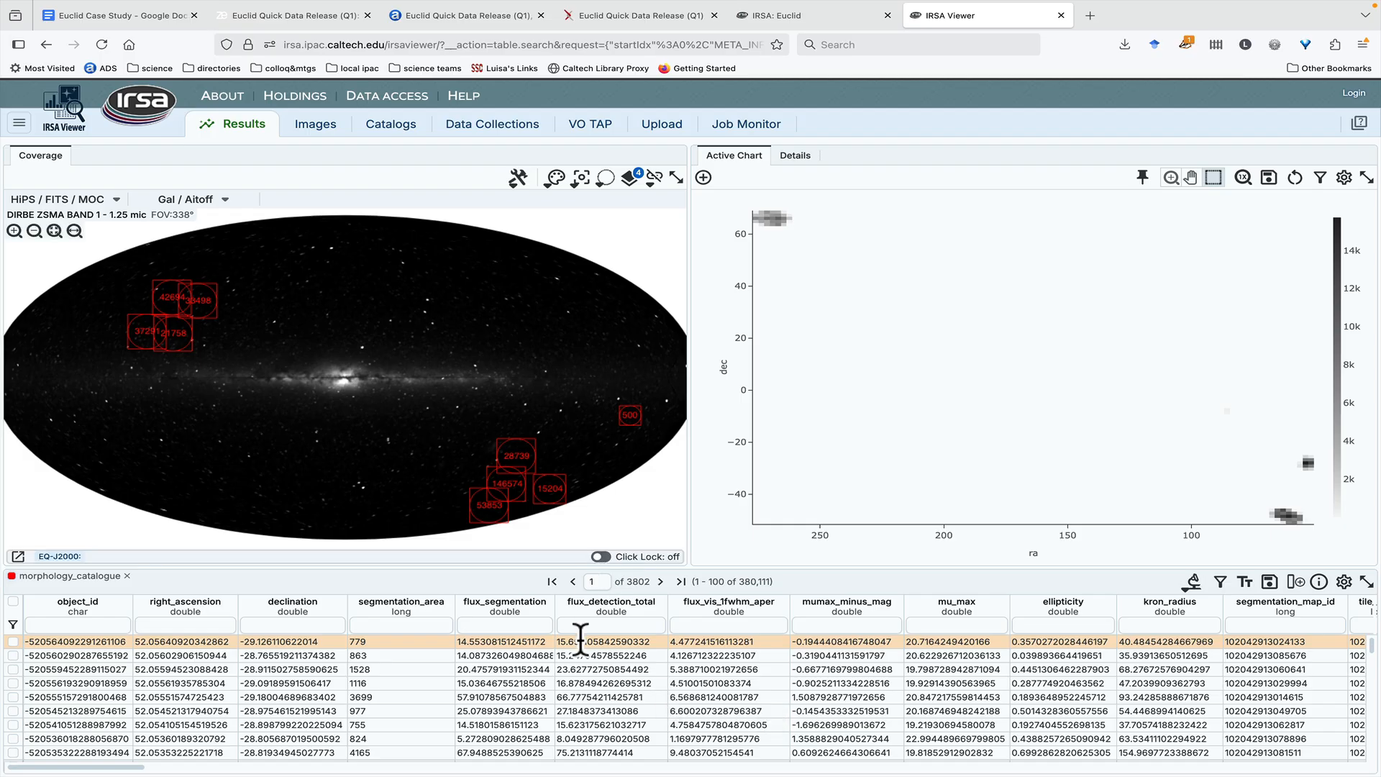
Step: Look through the loaded morphology_catalogue columns, including ra and dec, and revisit the arXiv paper's data and measurements section
scroll(581, 638, right, 10)
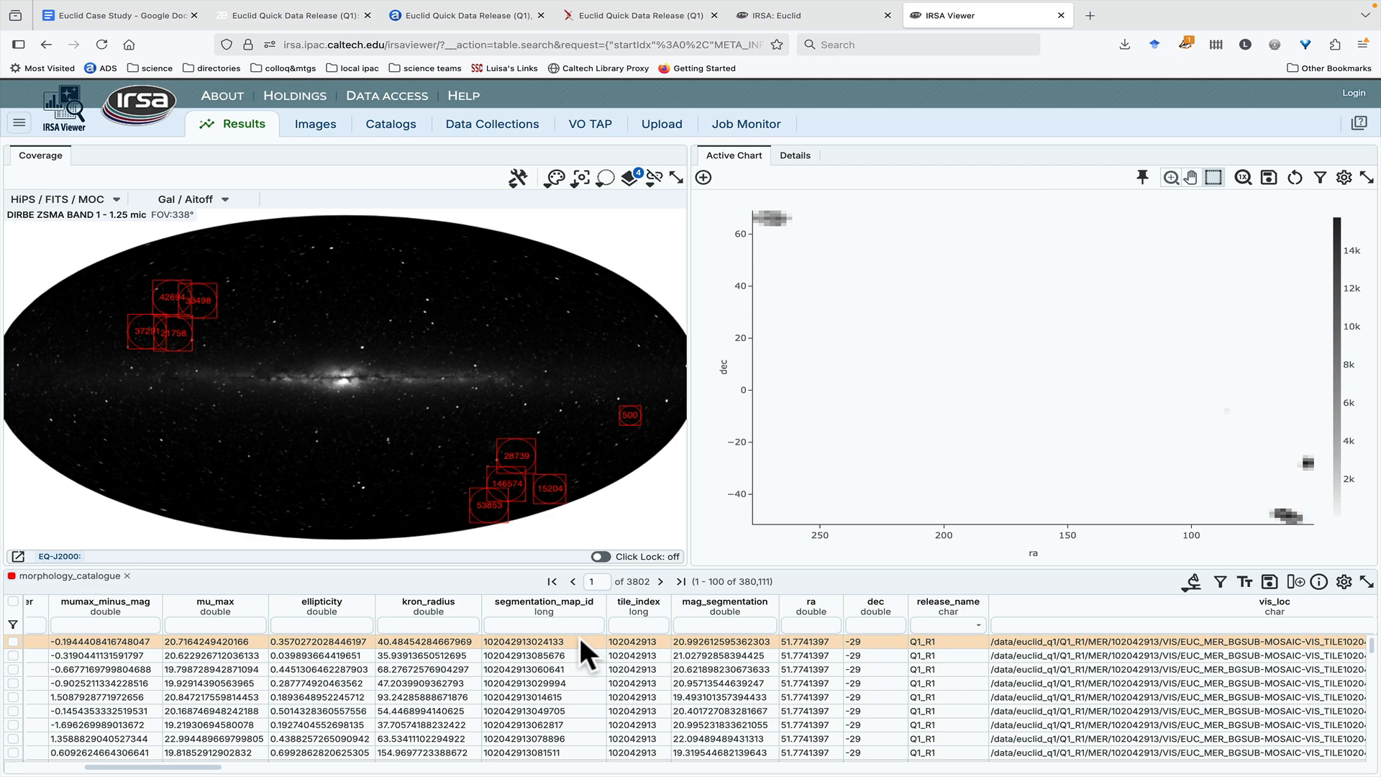
scroll(579, 635, left, 10)
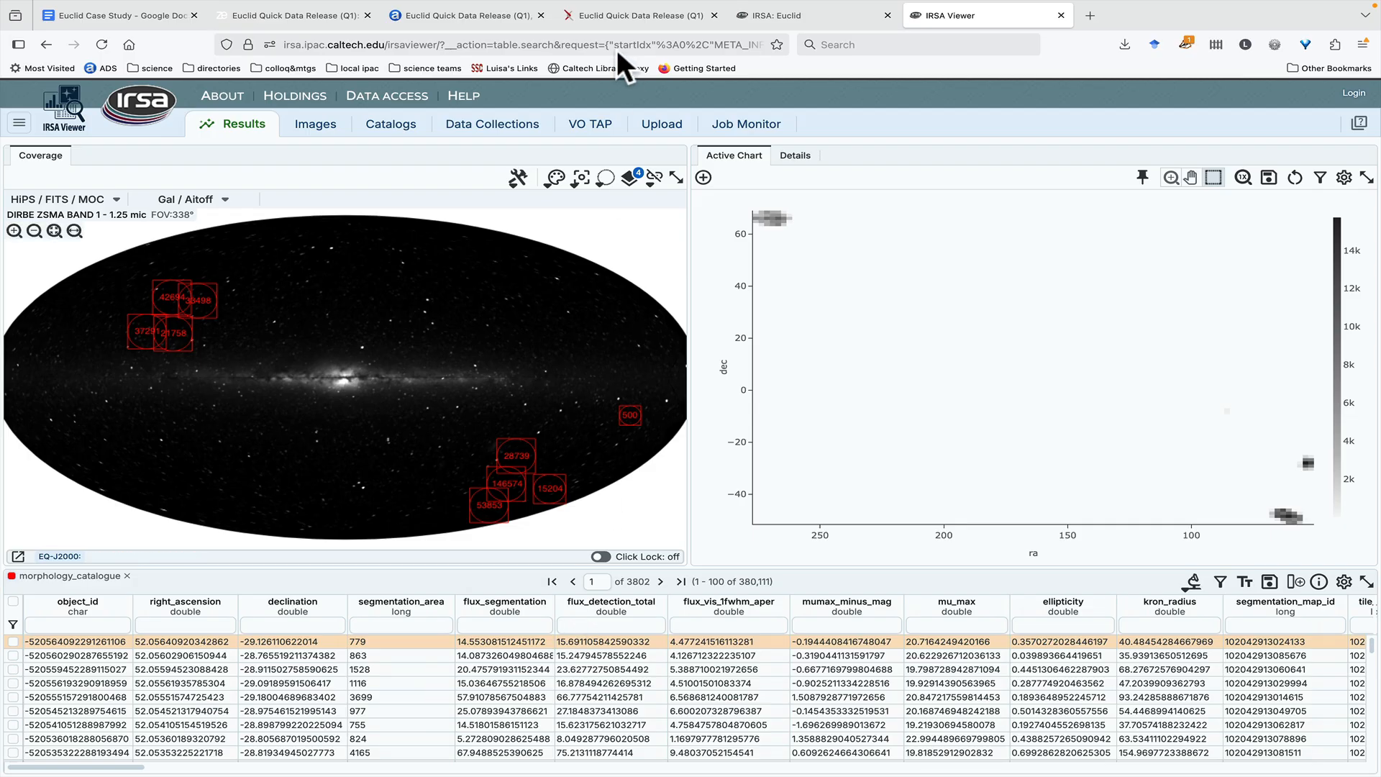
click(624, 16)
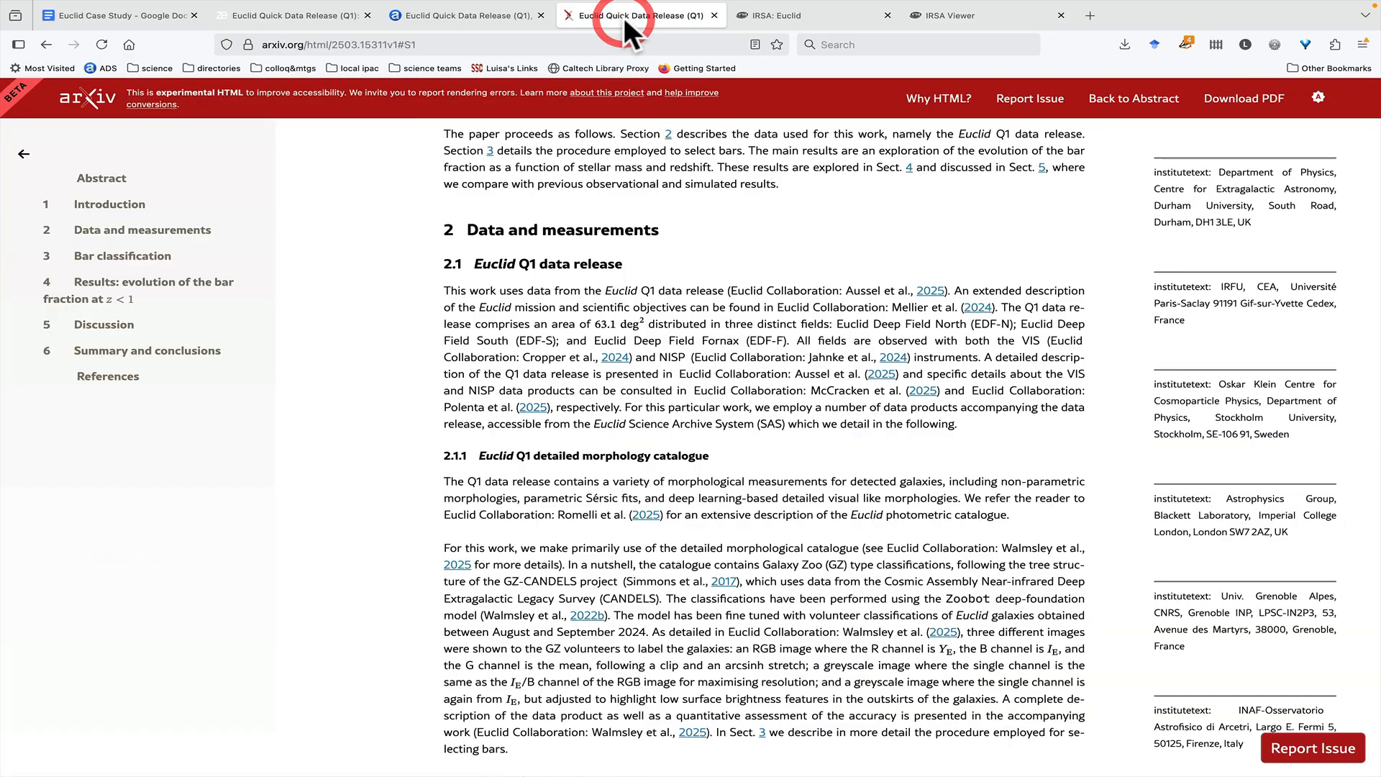
click(950, 16)
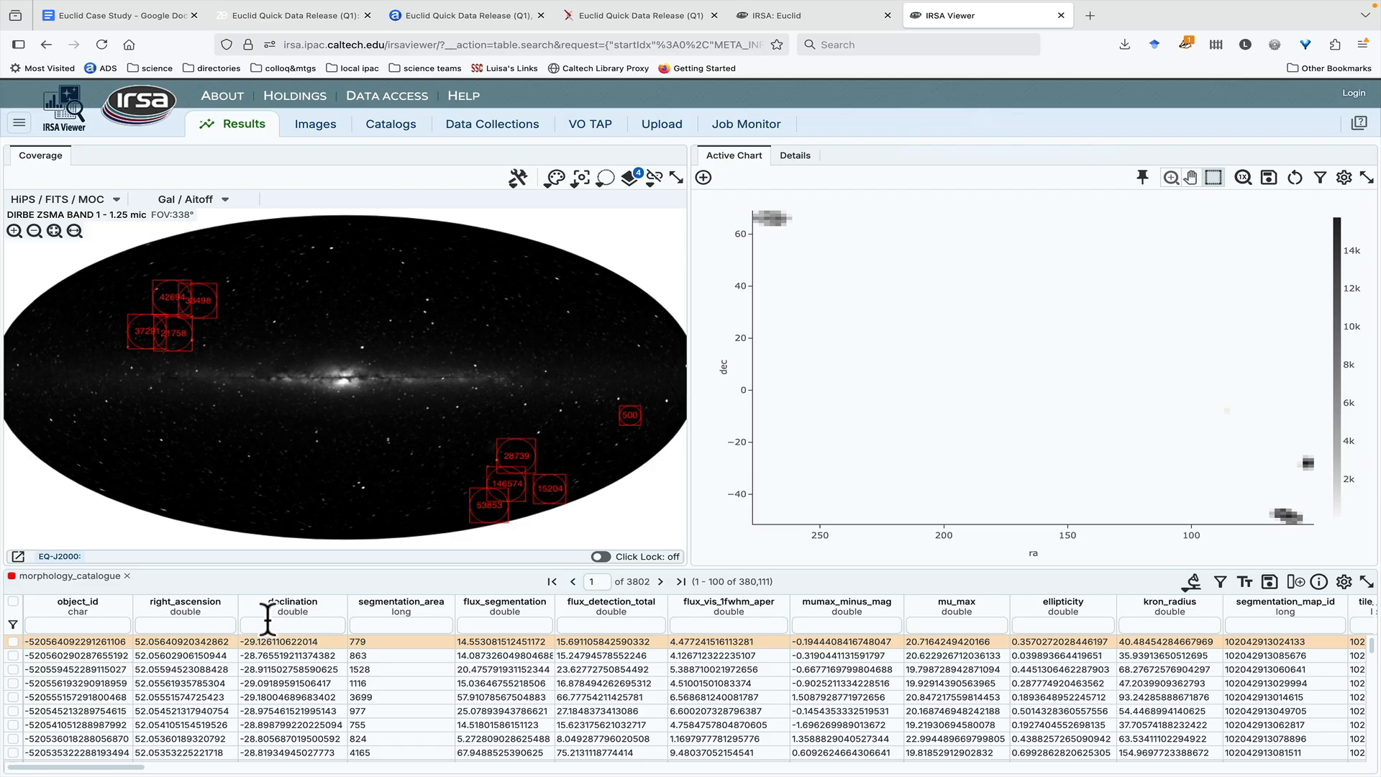
Step: Review the remaining morphology_catalogue columns, including segmentation_map_id, ra, dec, release_name and vis_loc
scroll(525, 669, right, 10)
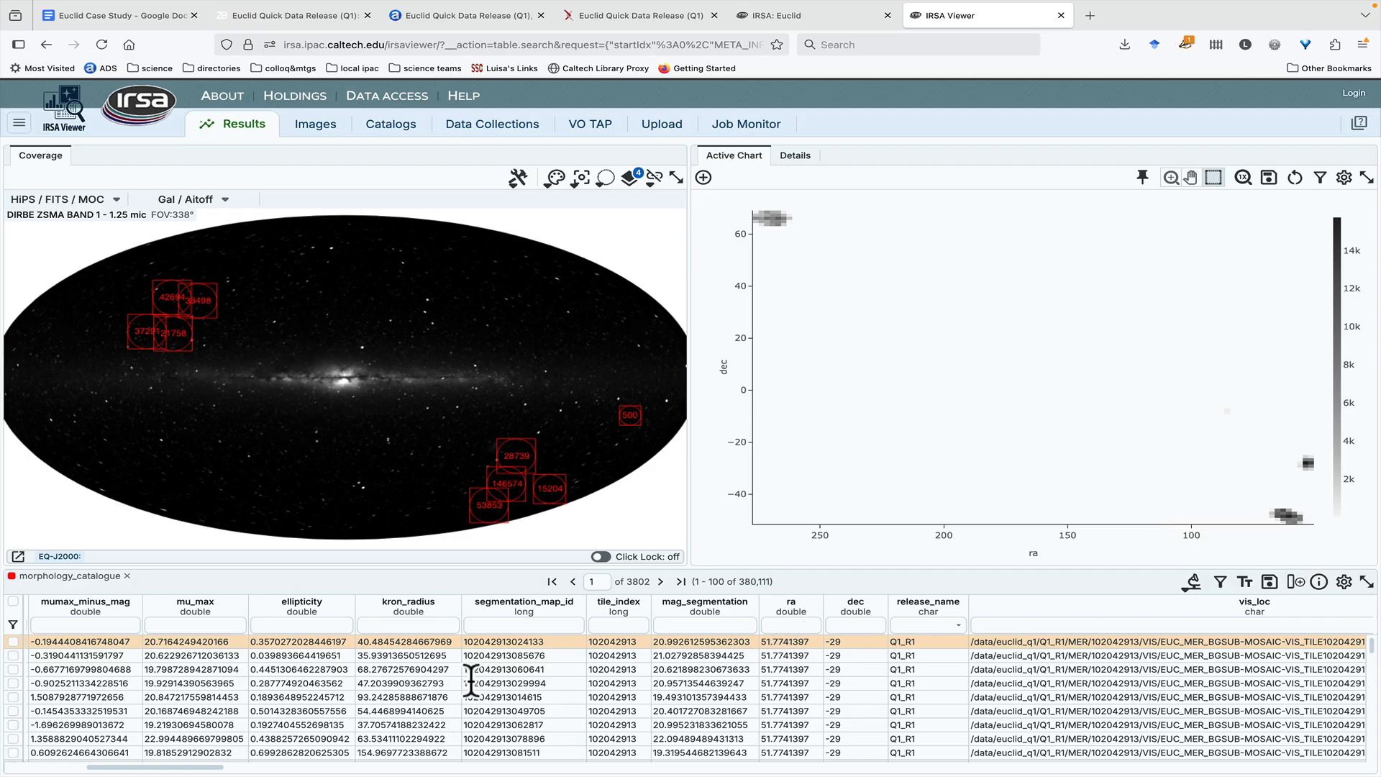
scroll(475, 695, left, 2)
scroll(472, 683, left, 8)
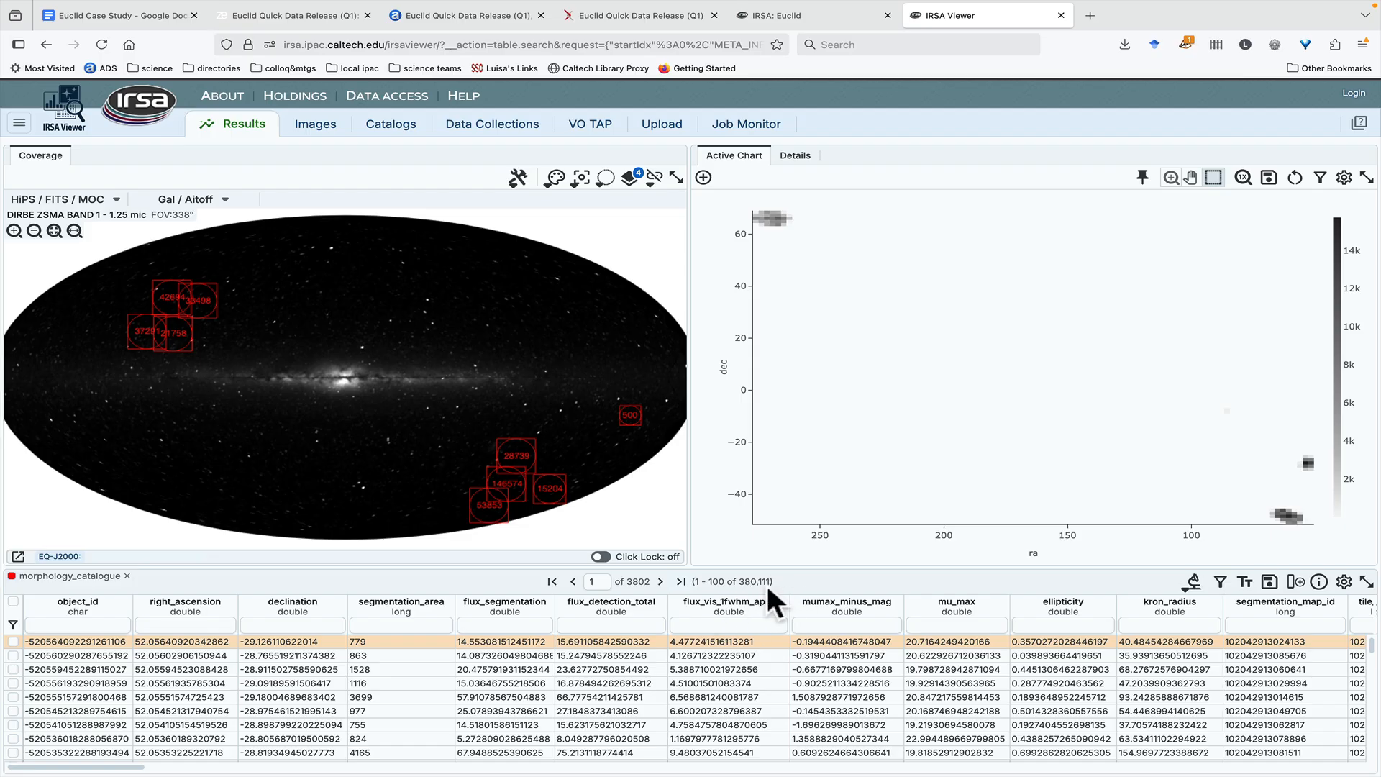
Step: Try filtering the catalogue with a cone selection around the southern fields on the coverage map, and clear that filter again
click(605, 178)
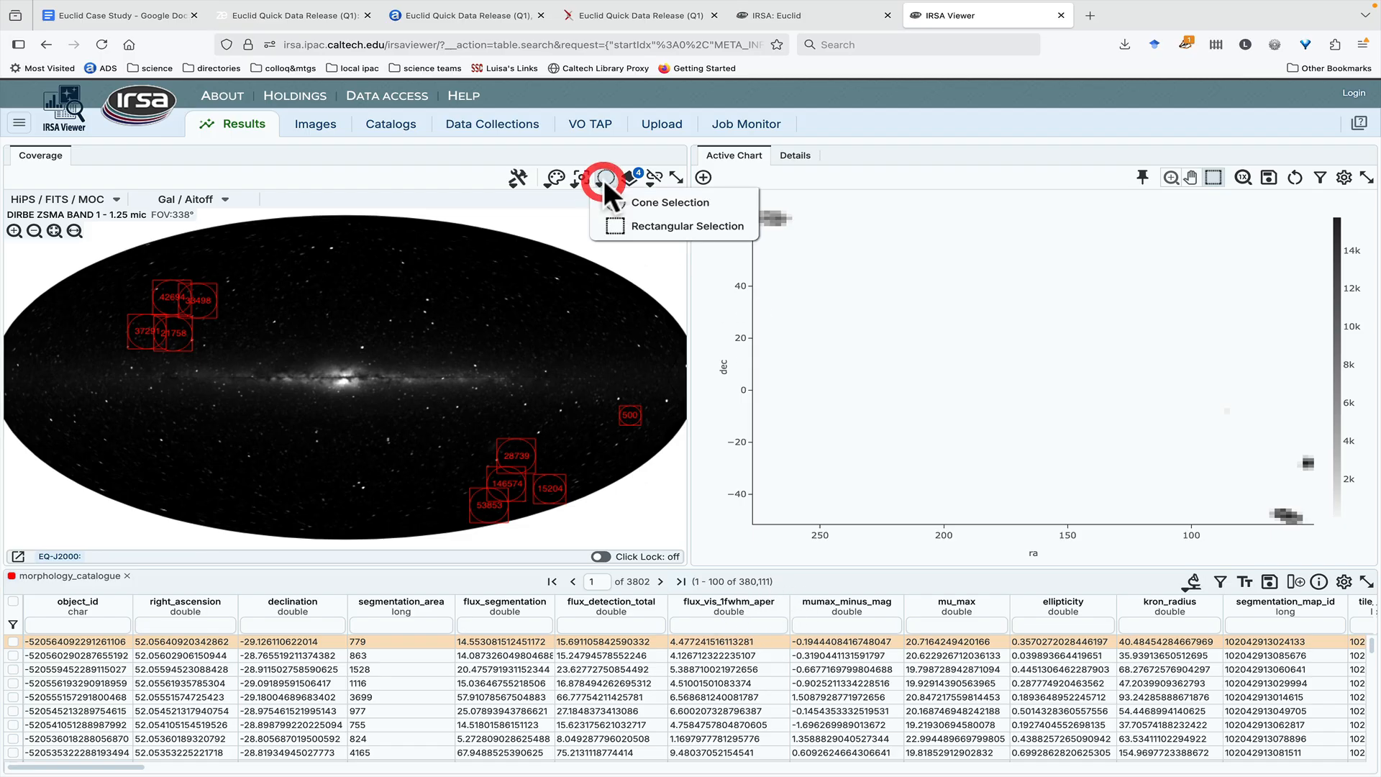
click(613, 208)
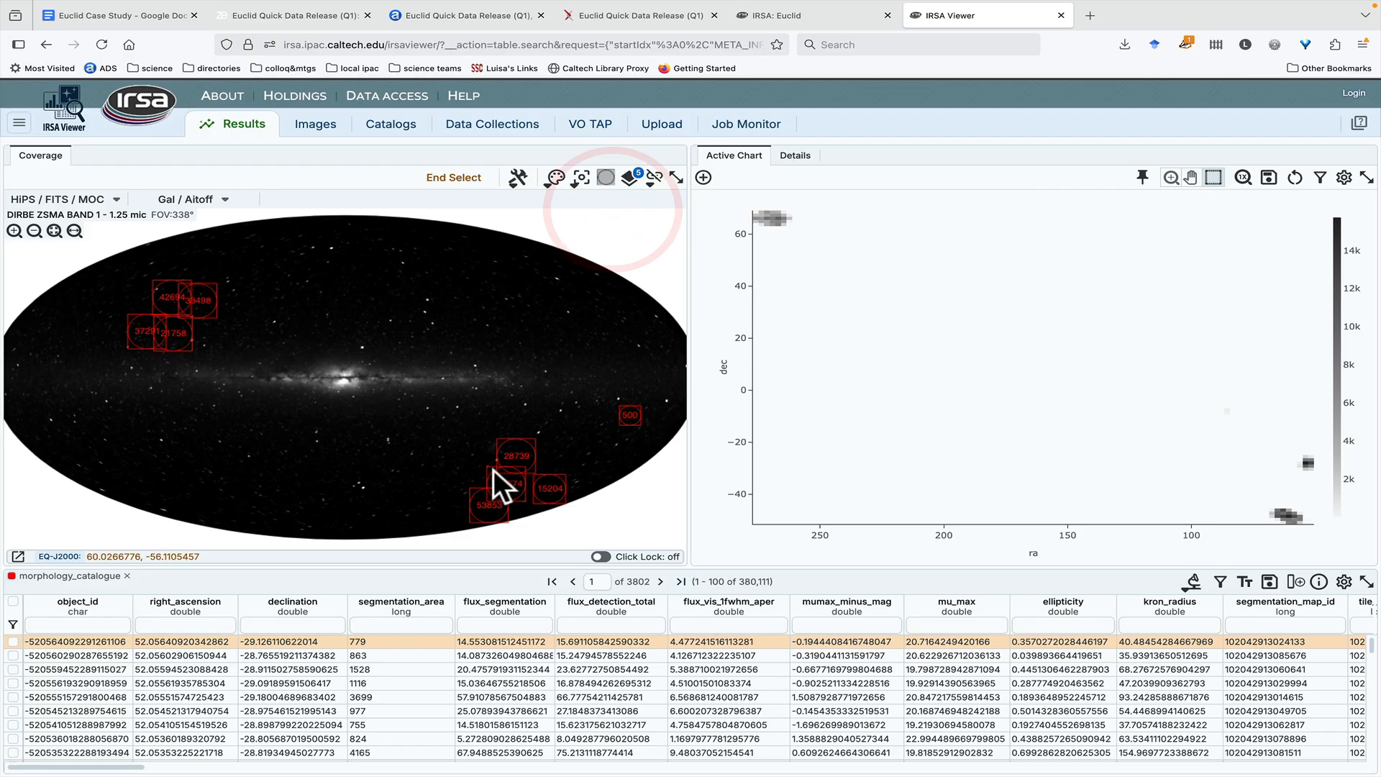
drag(495, 470, 539, 504)
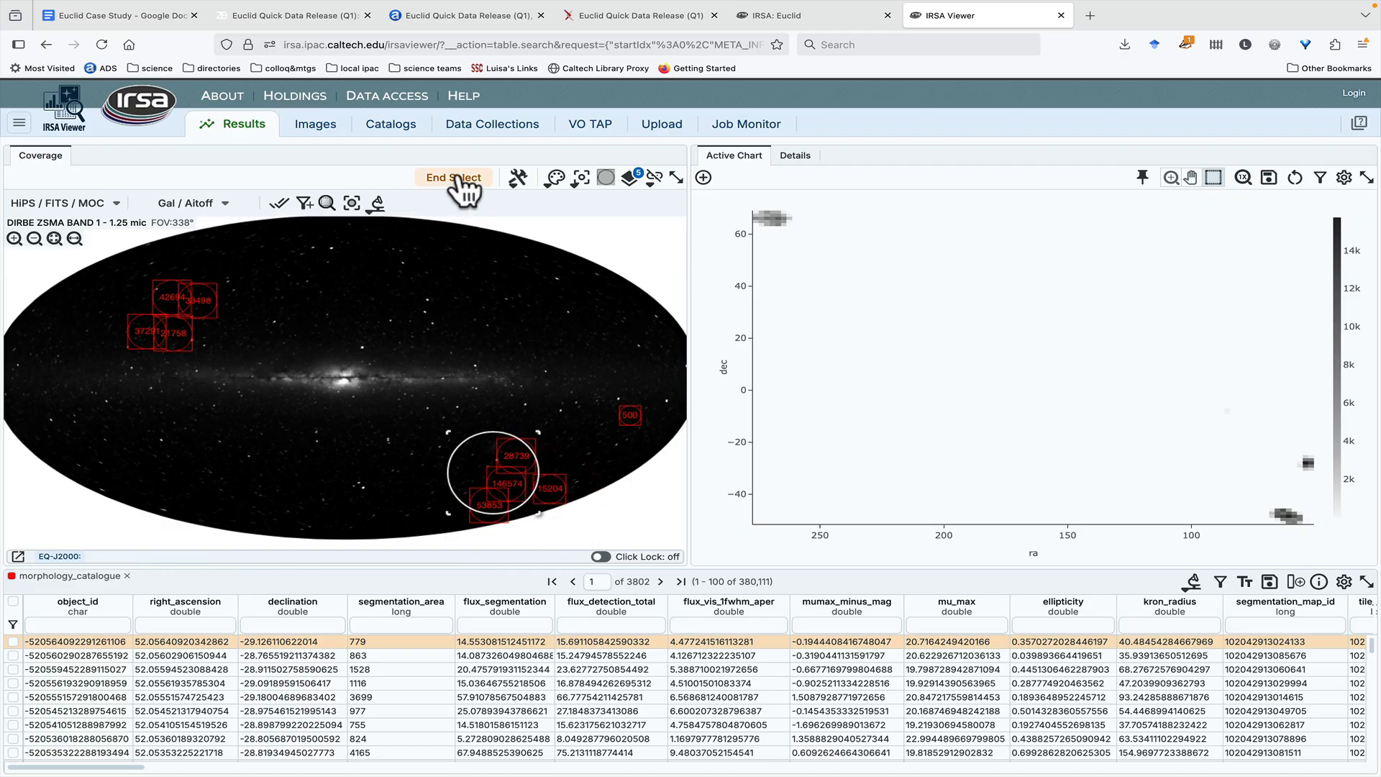
click(299, 203)
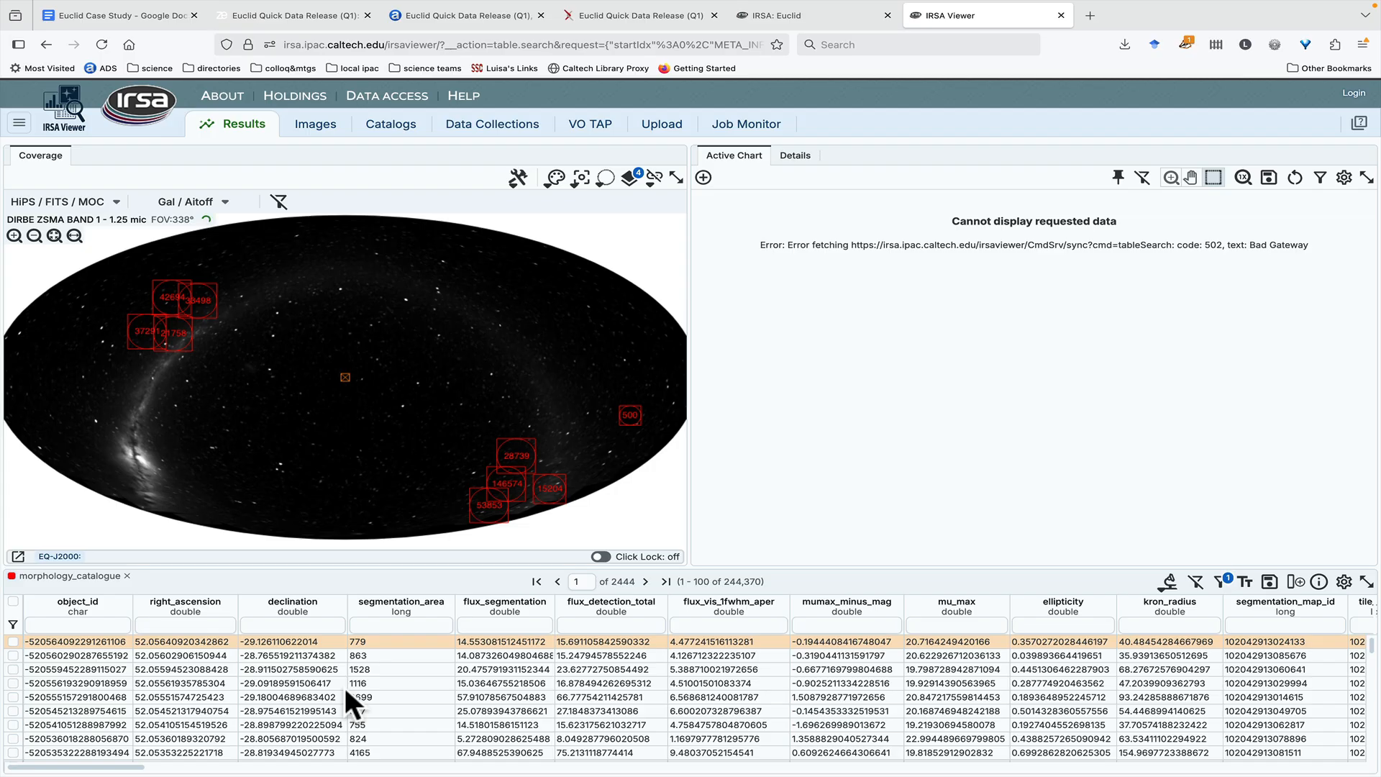
click(278, 202)
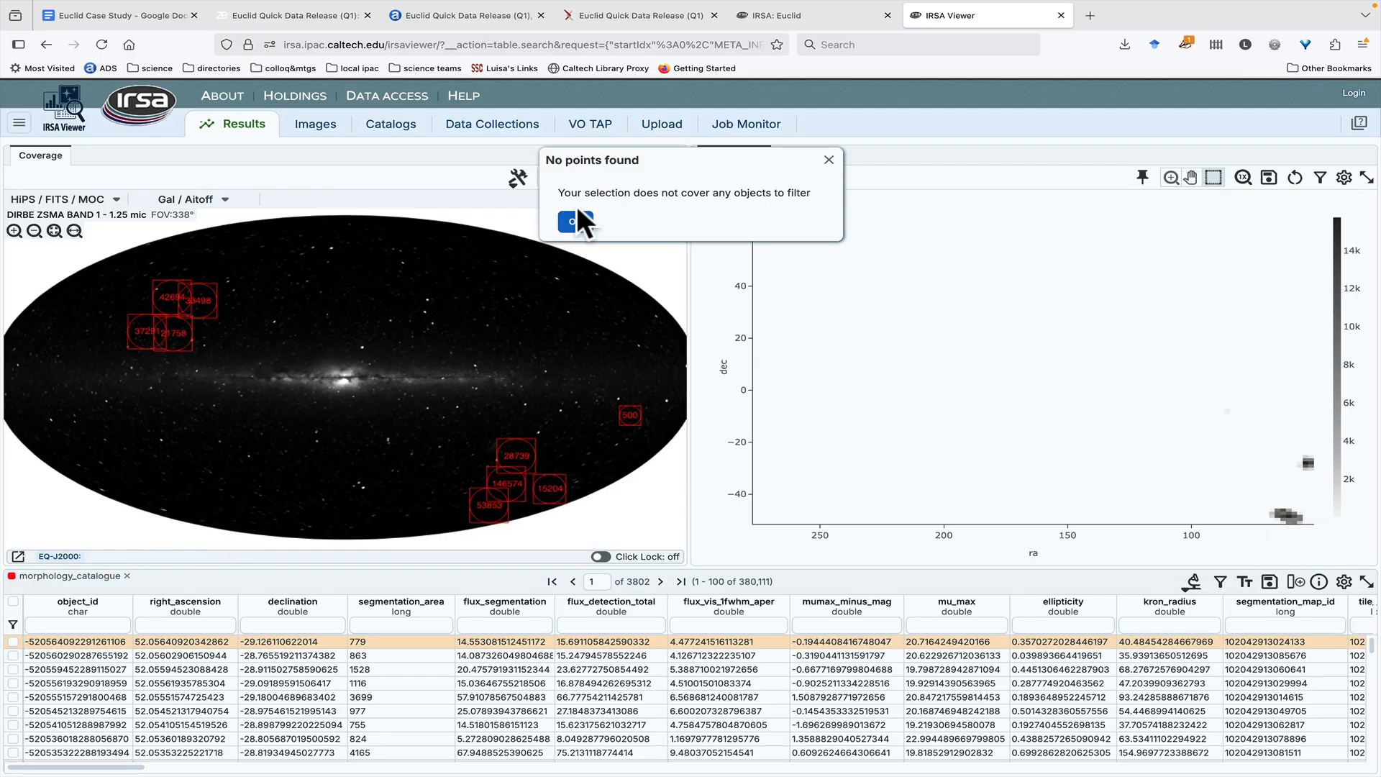
click(577, 216)
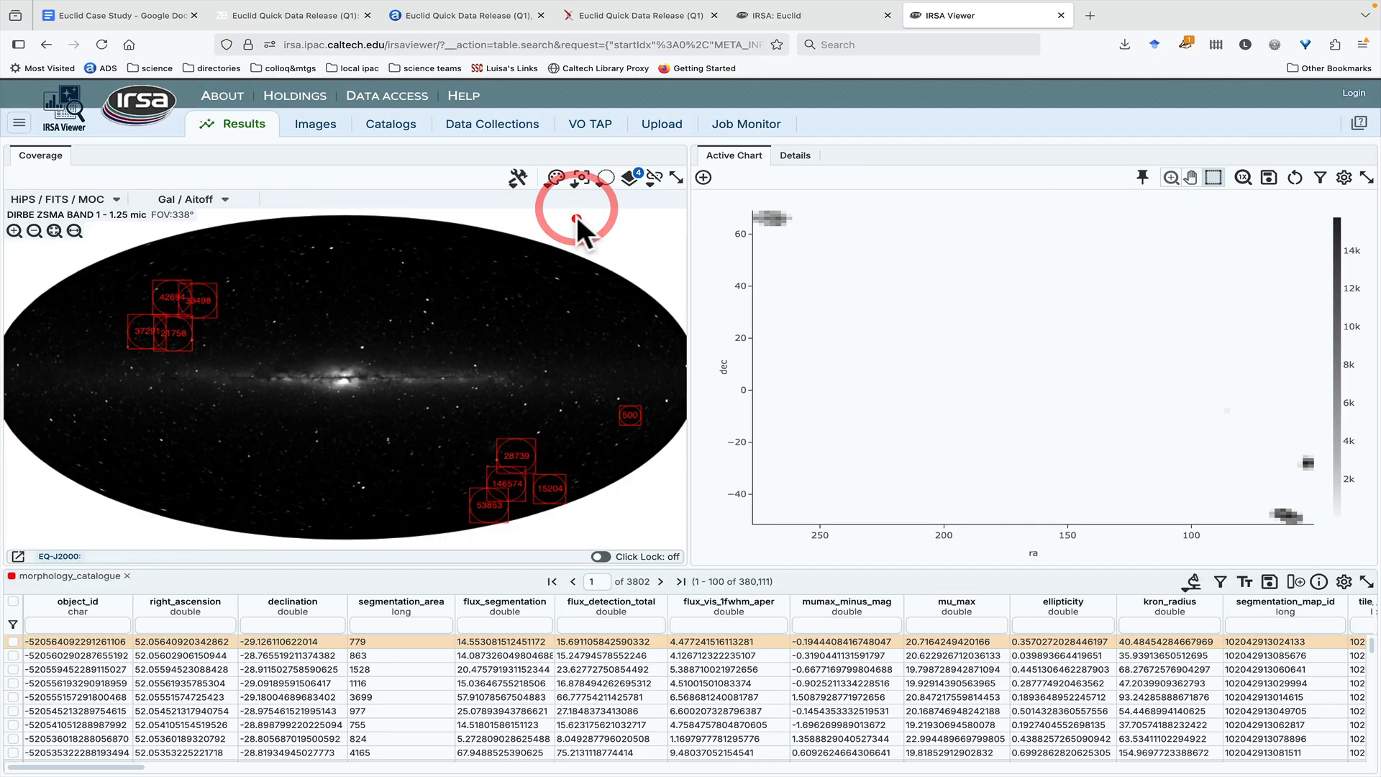
Step: Filter the morphology_catalogue table to right_ascension > 100 and declination < 65
click(172, 625)
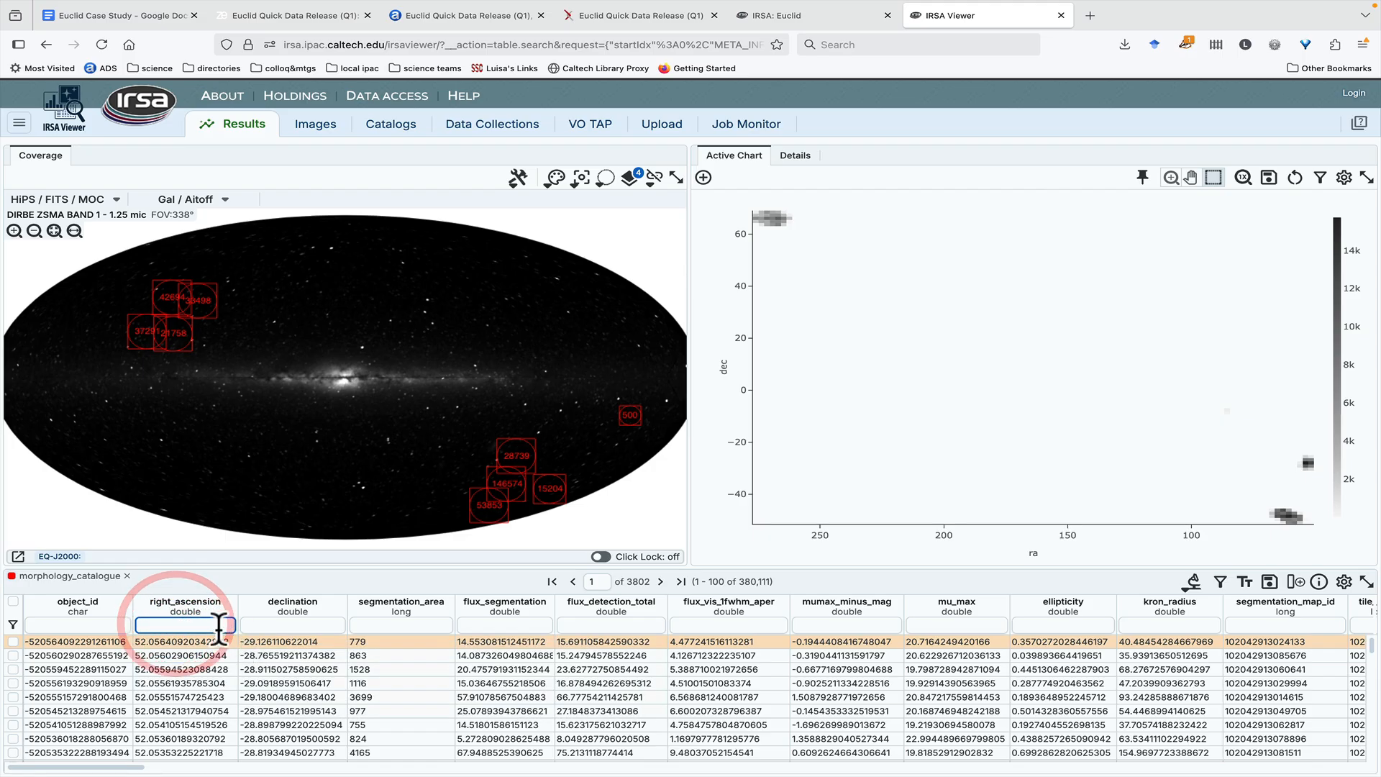
text(>200)
key(Return)
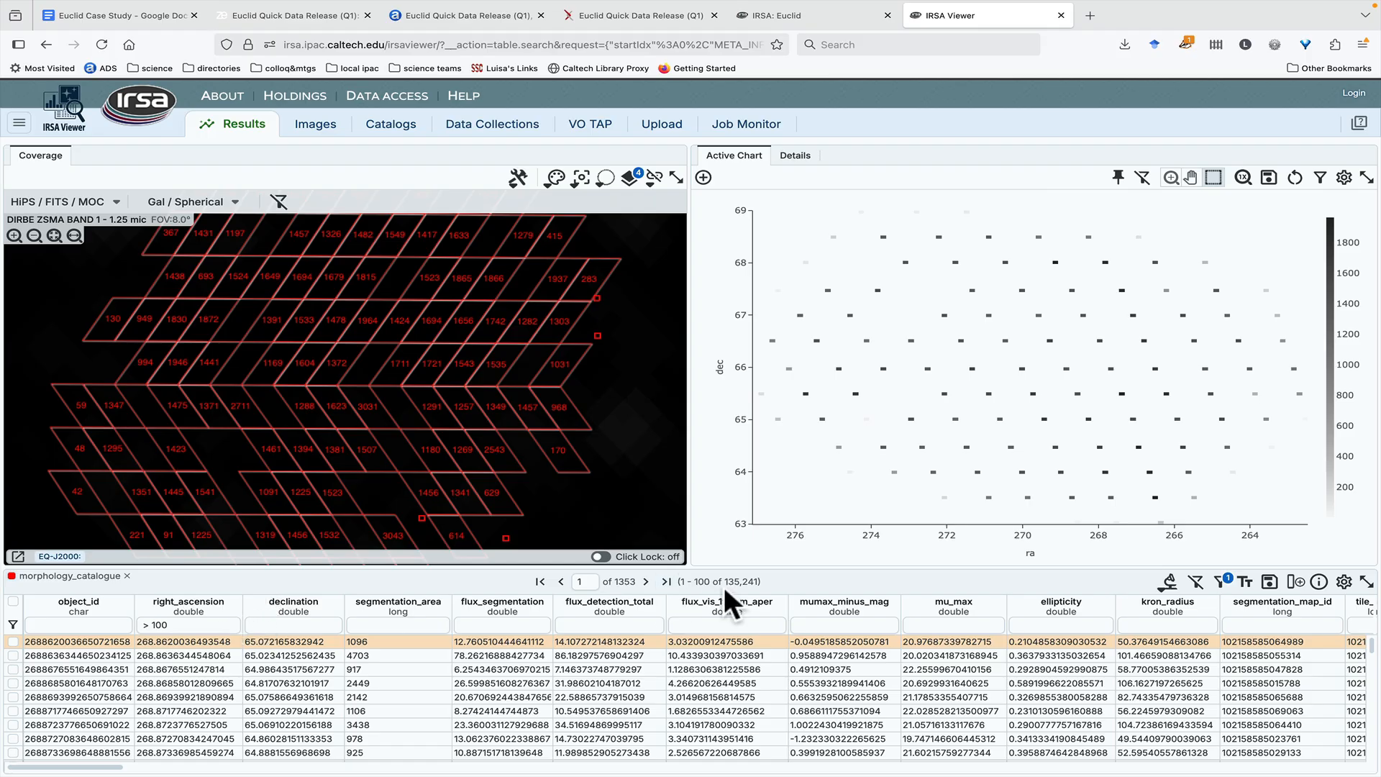
click(269, 610)
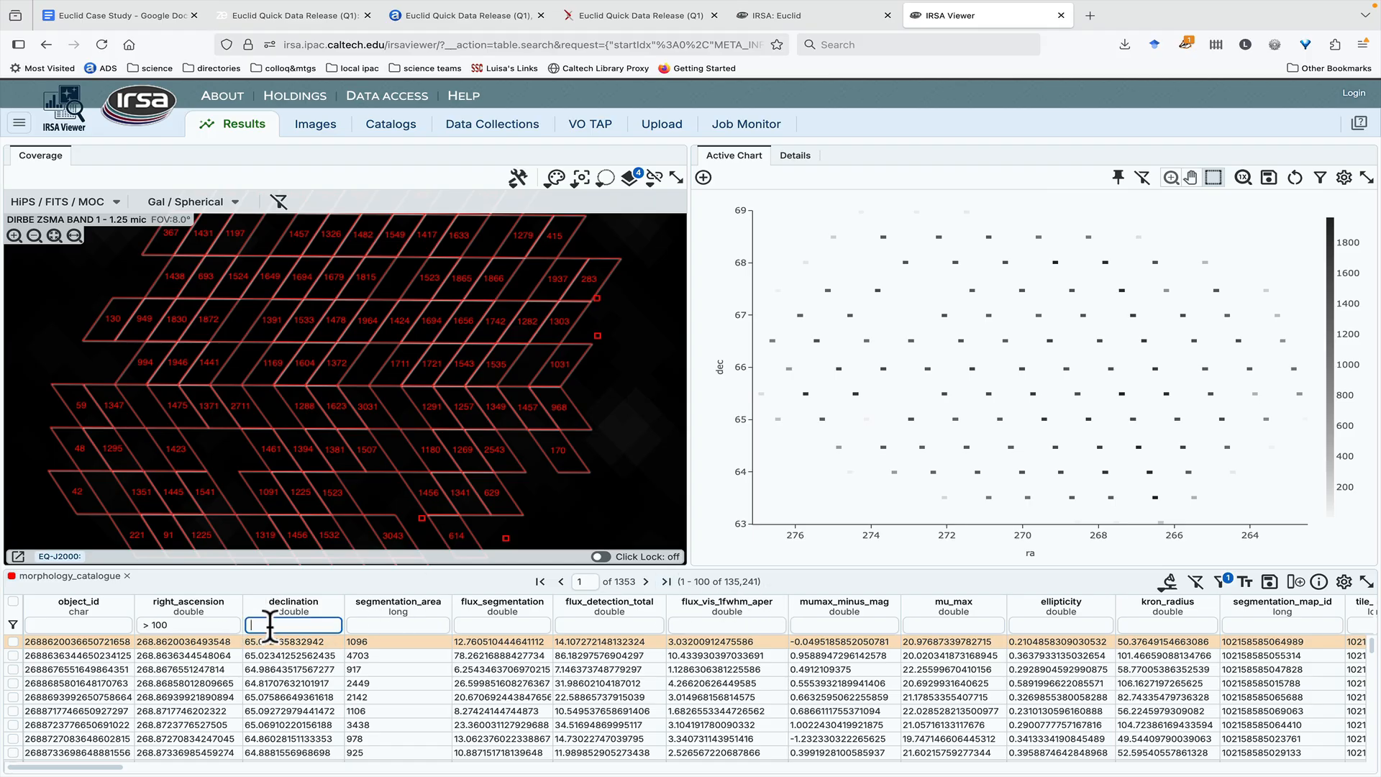
click(297, 625)
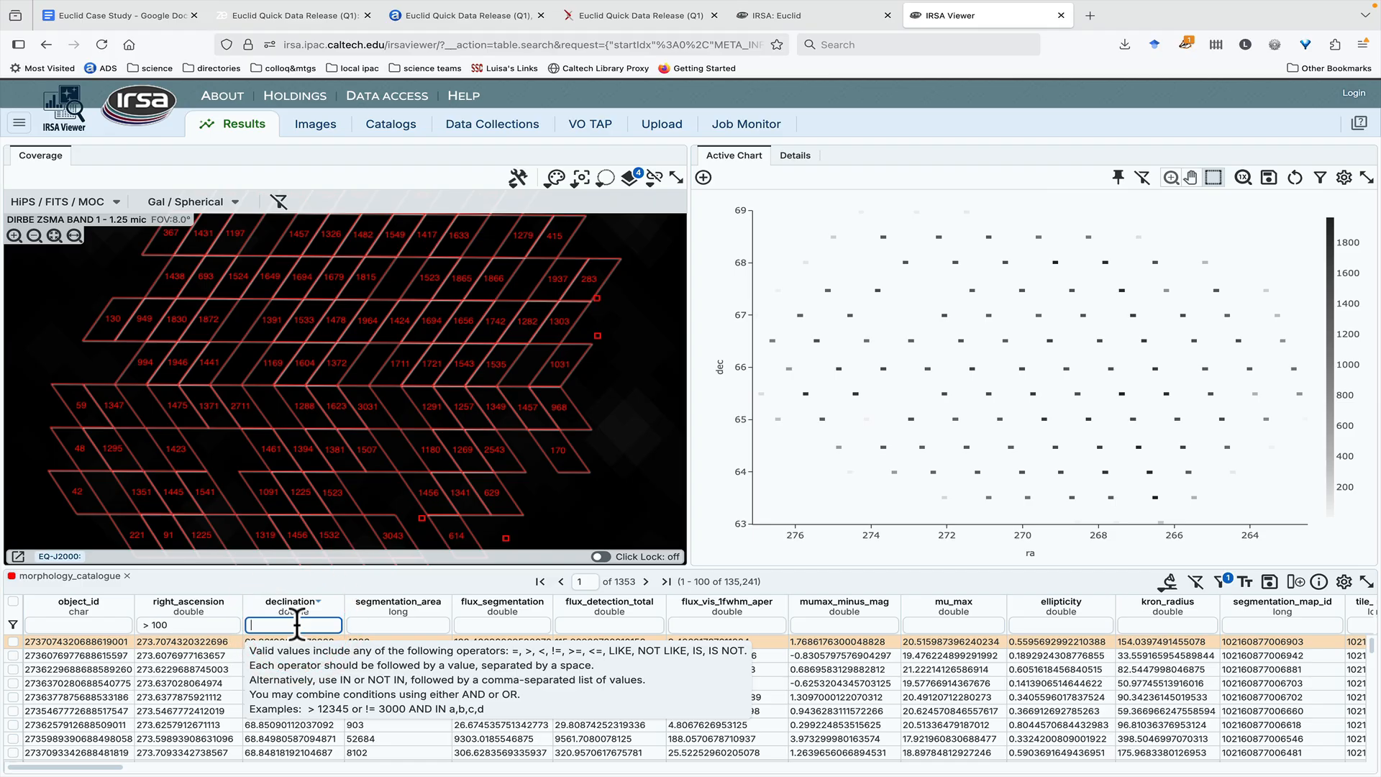
text(<65)
key(Return)
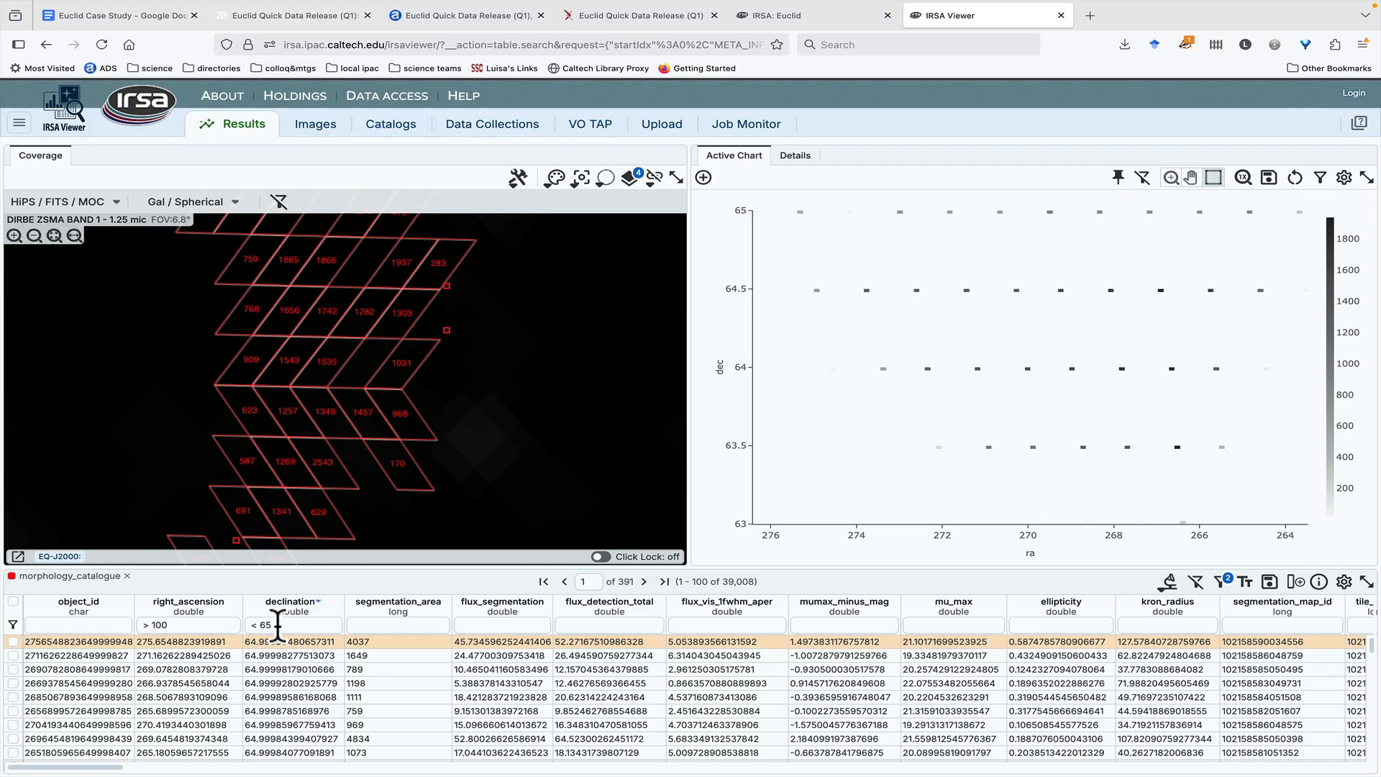
Step: Tighten the declination filter in stages, to < 64 and finally to < 63.5
click(277, 625)
key(BackSpace)
text(3)
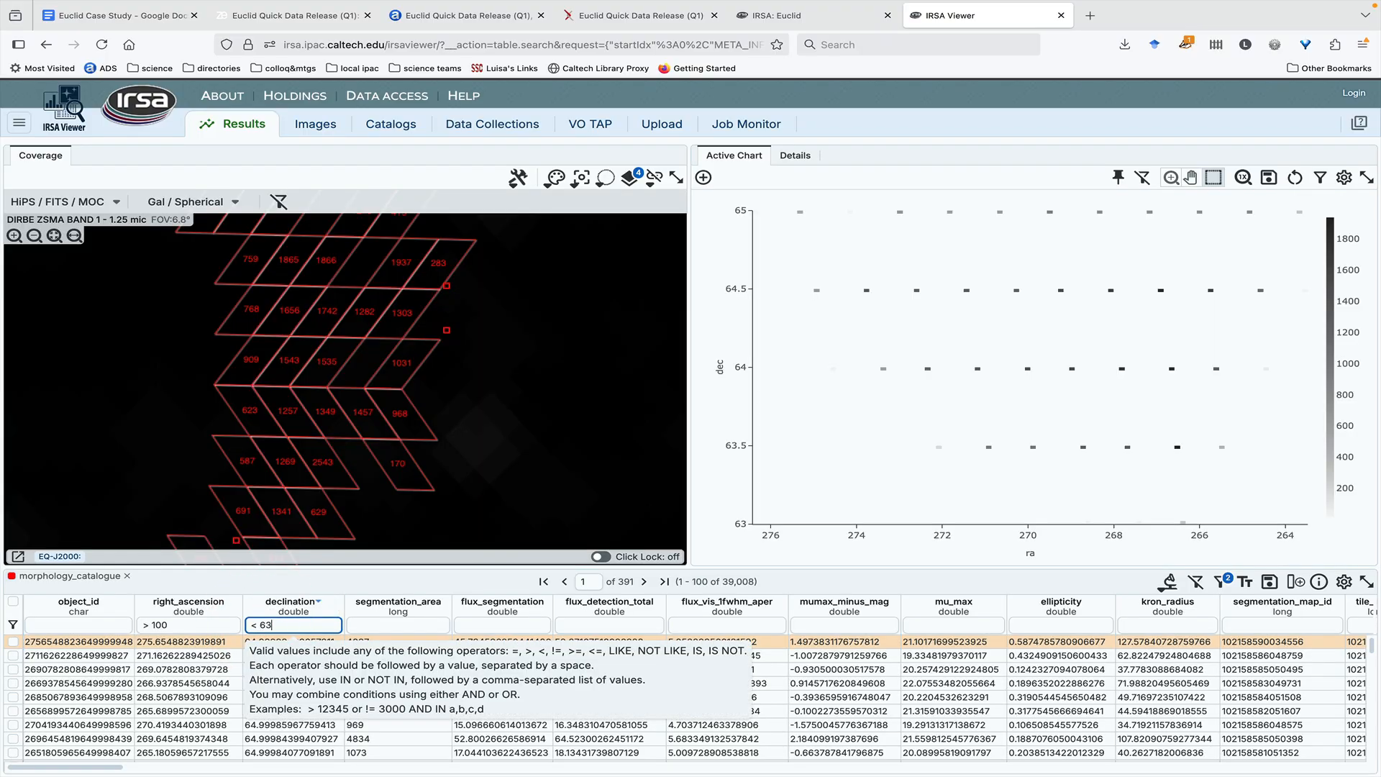
key(Return)
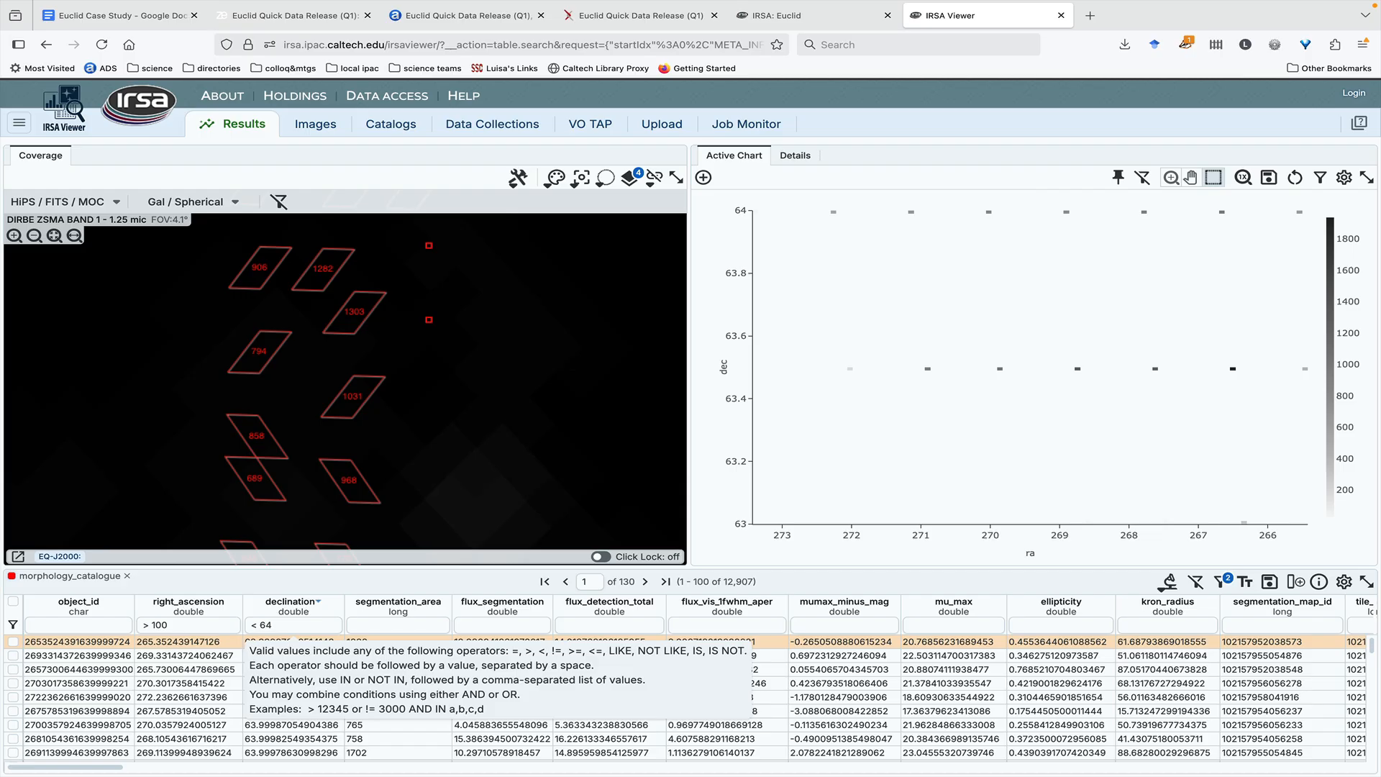
click(280, 627)
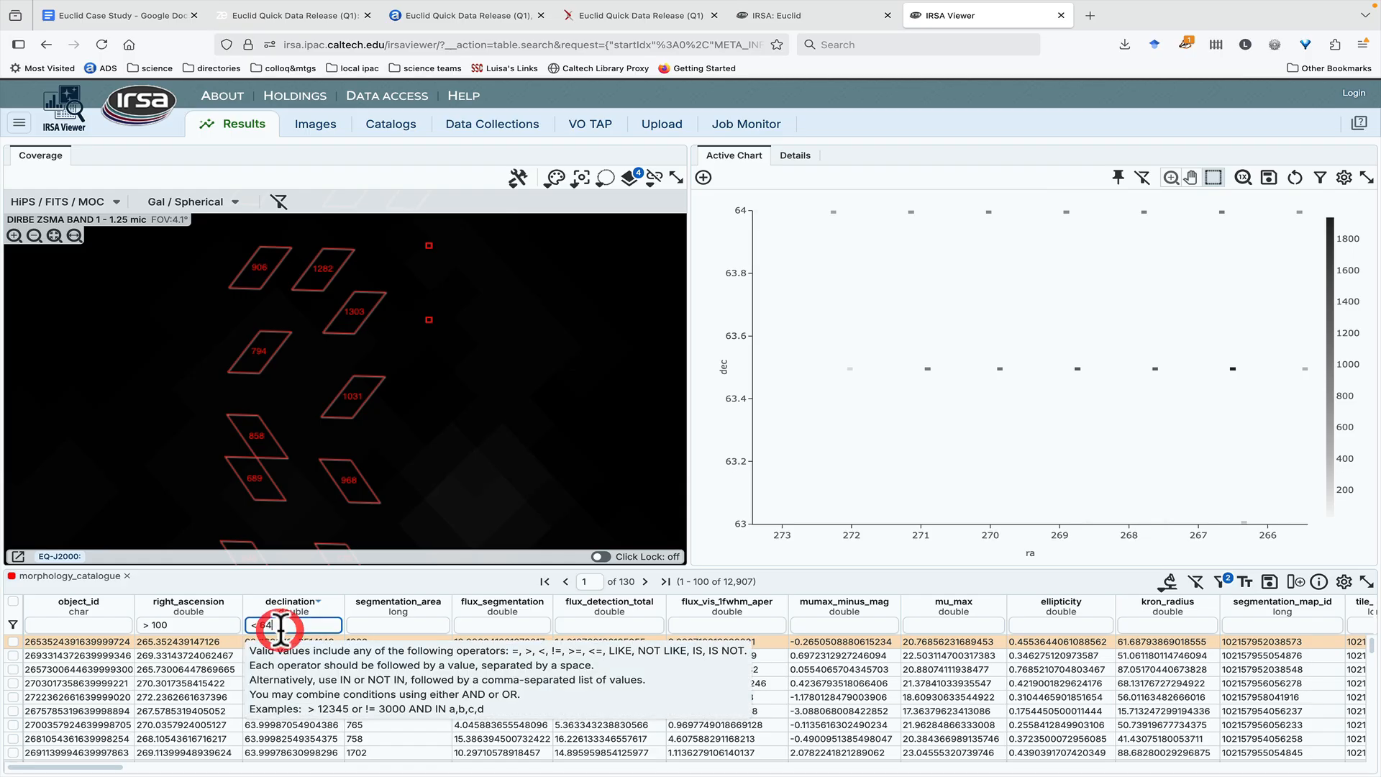
key(Return)
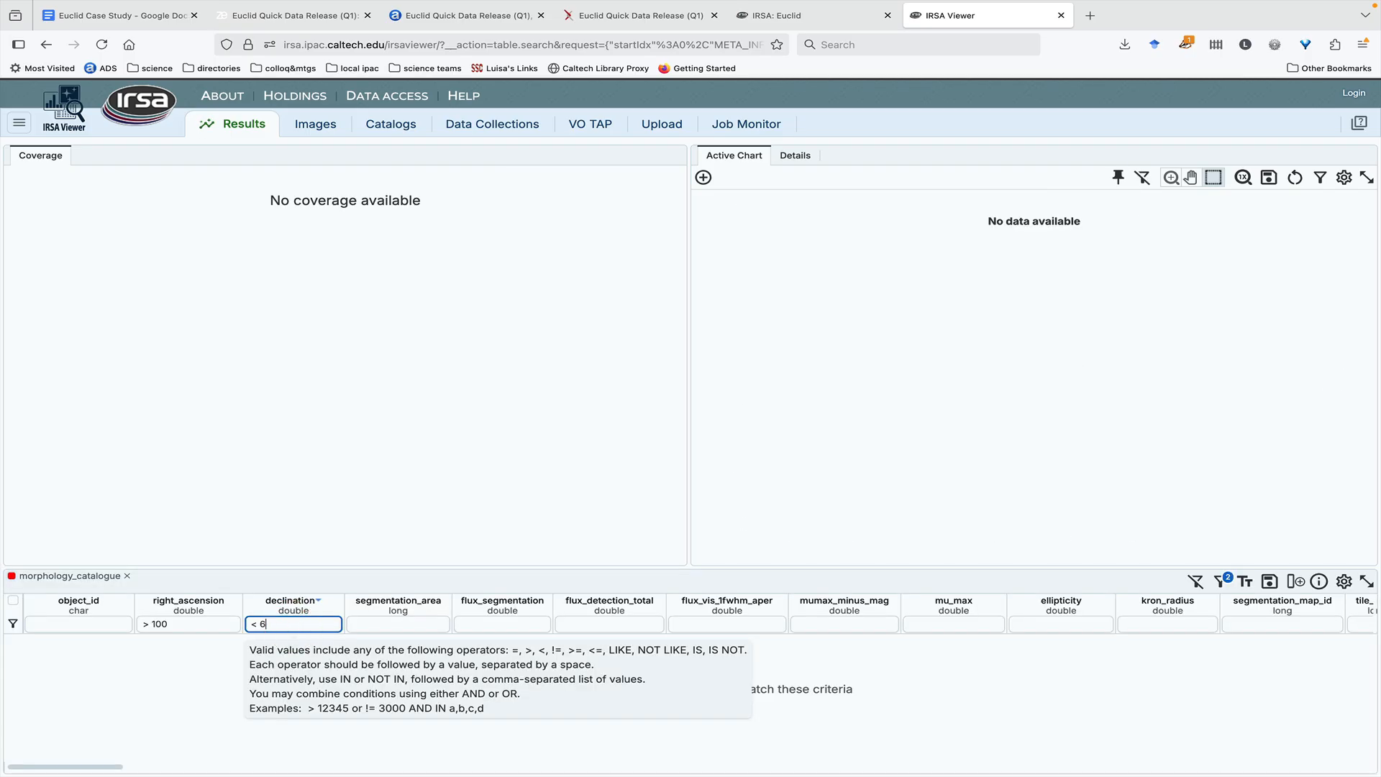
text(3.5)
key(Return)
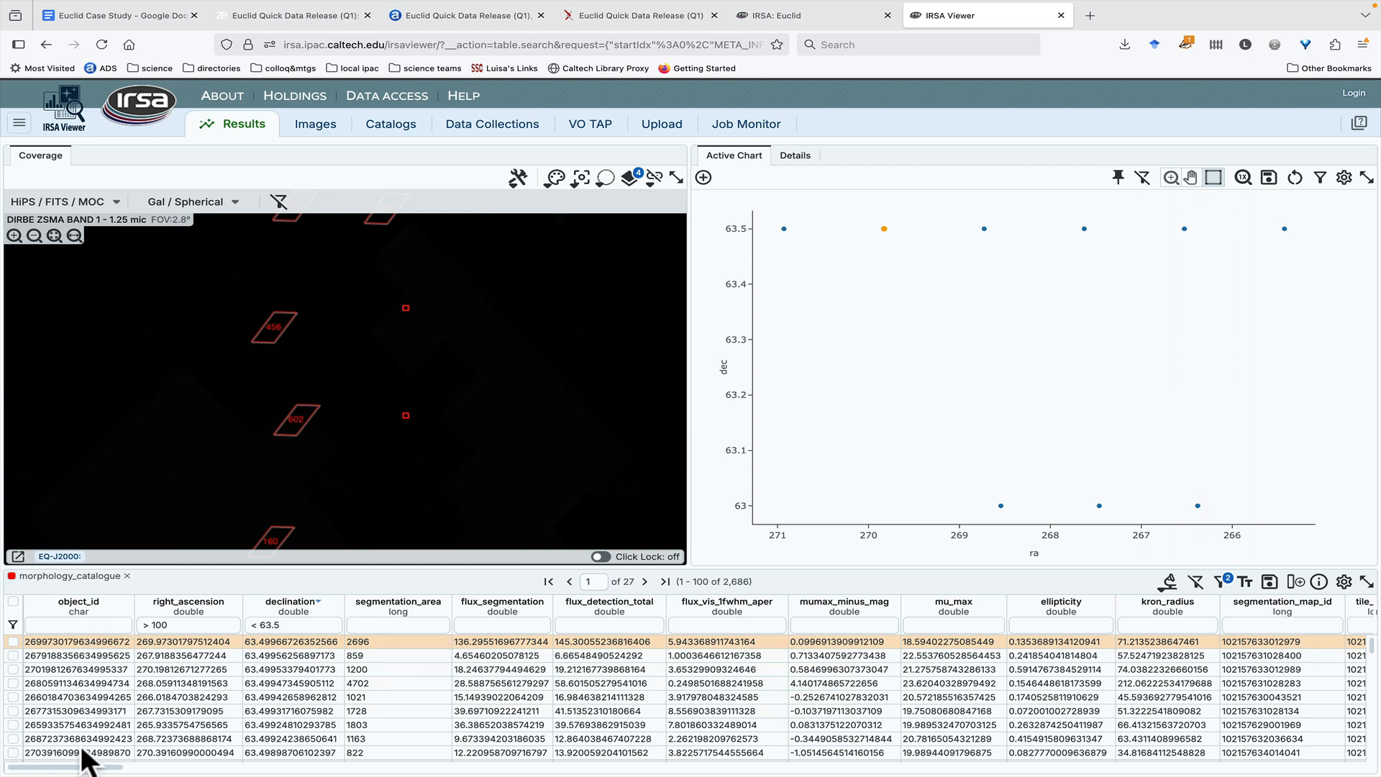
Step: Save the filtered table as displayed to a local IPAC Table file named truncatedgalaxies.tbl
click(1269, 582)
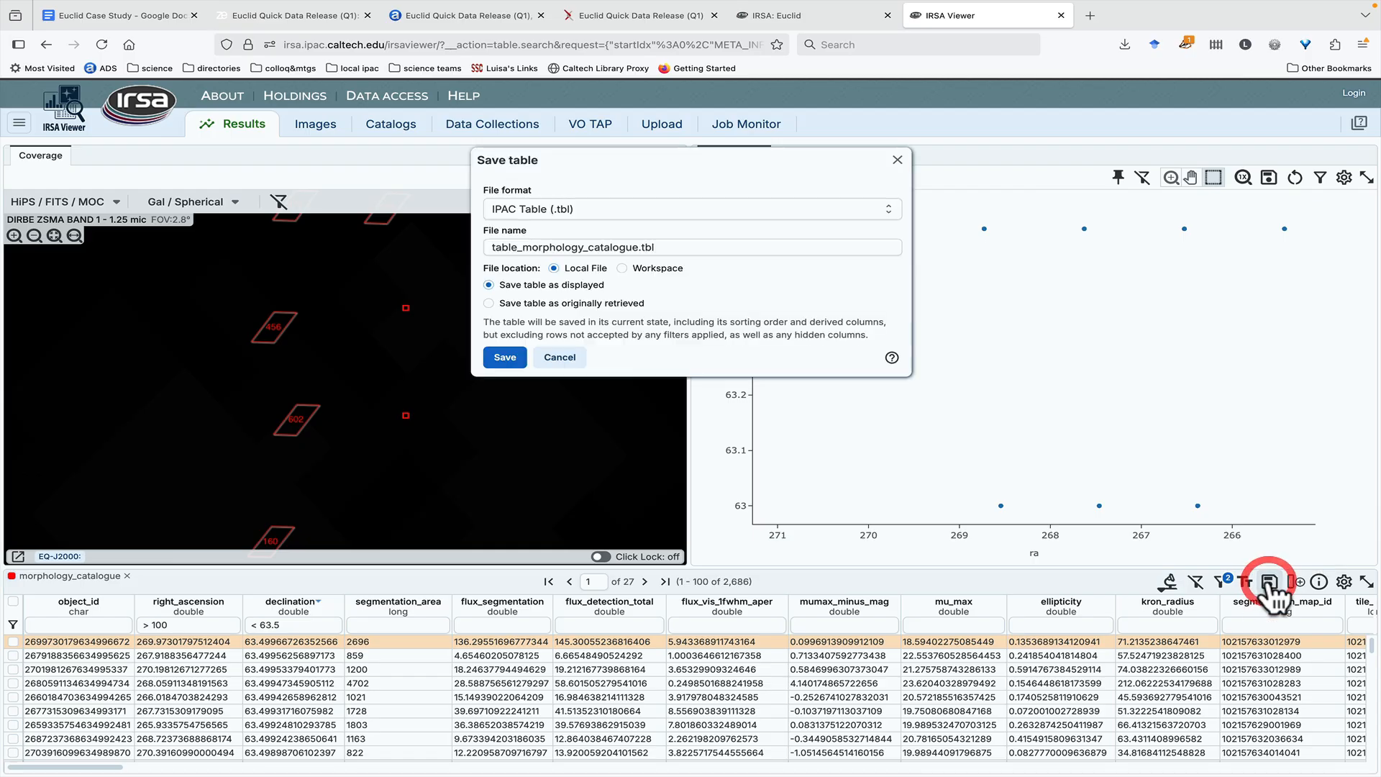
click(638, 247)
drag(640, 247, 454, 239)
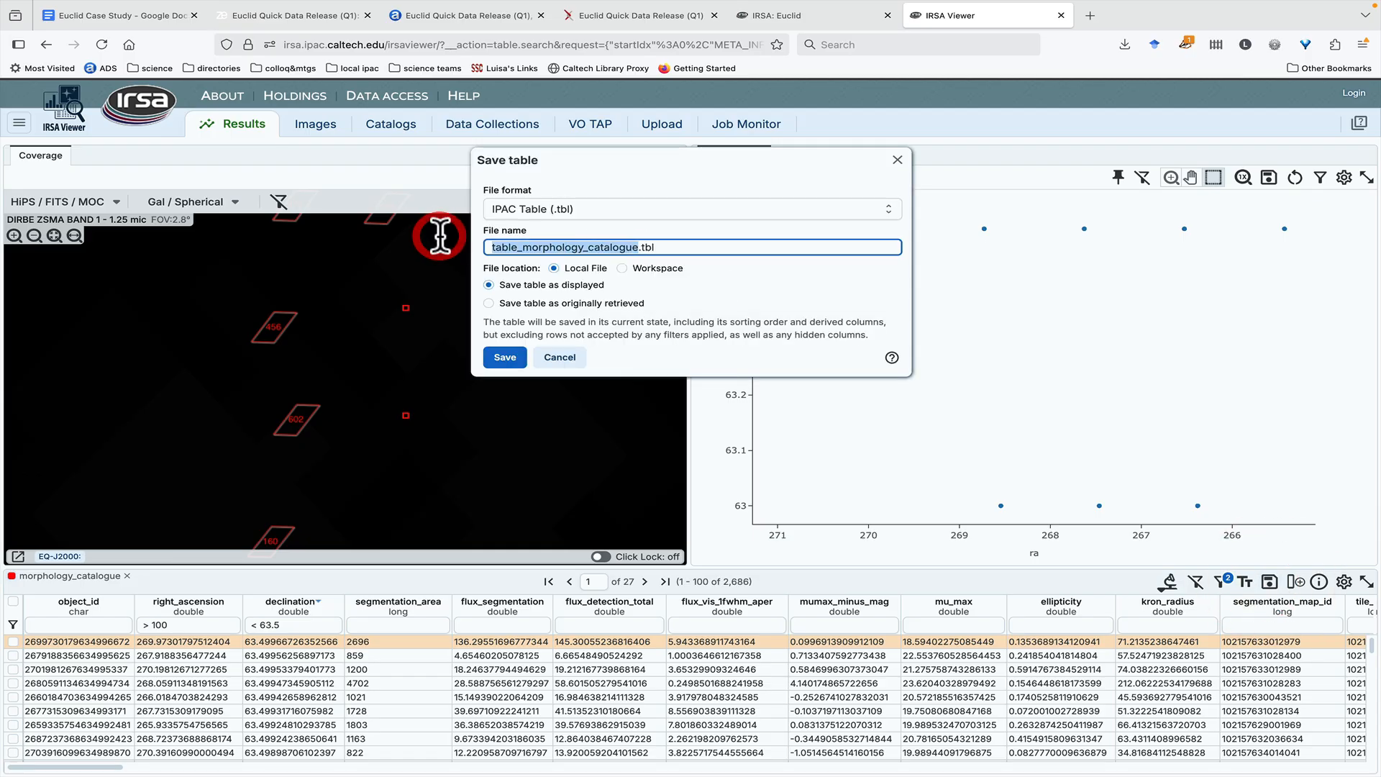
text(trunate)
key(BackSpace)
key(BackSpace)
key(BackSpace)
text(catedgalaxies)
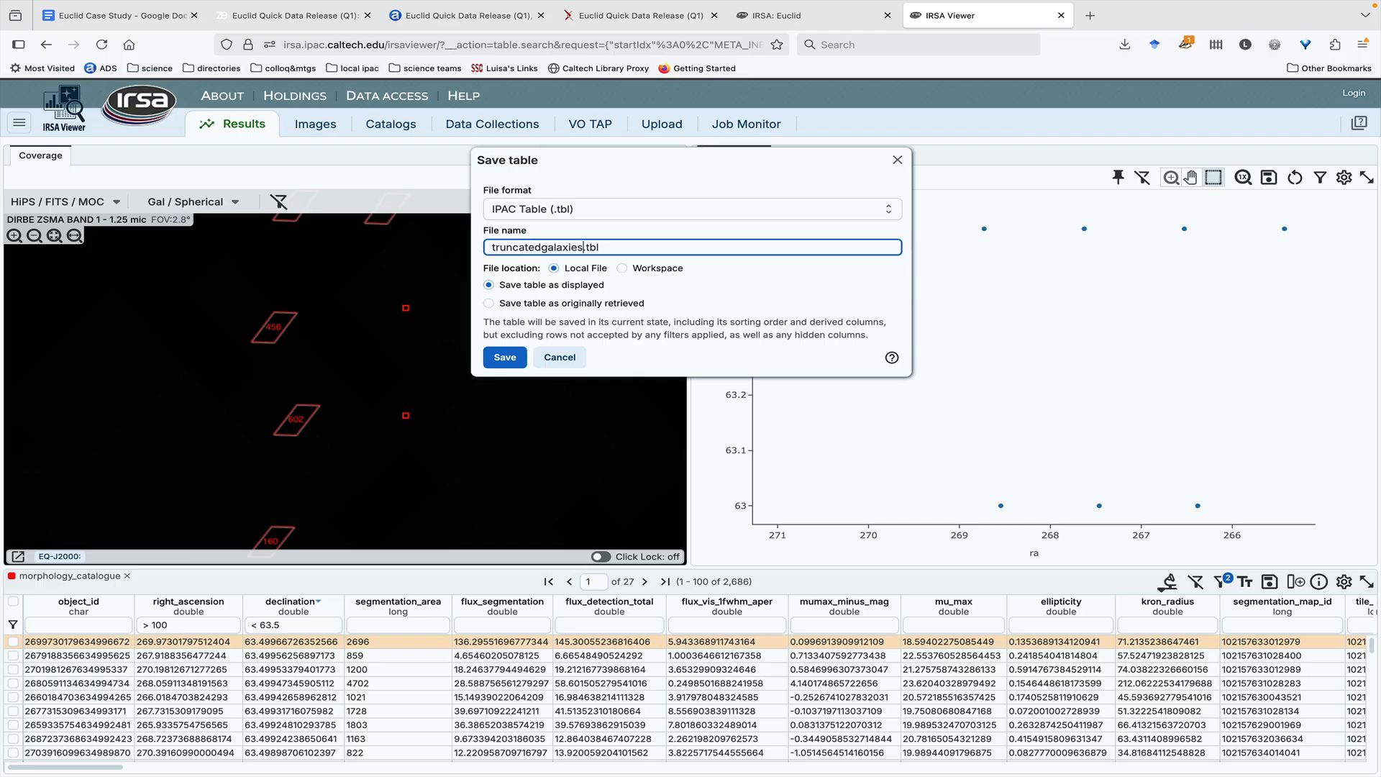
click(501, 359)
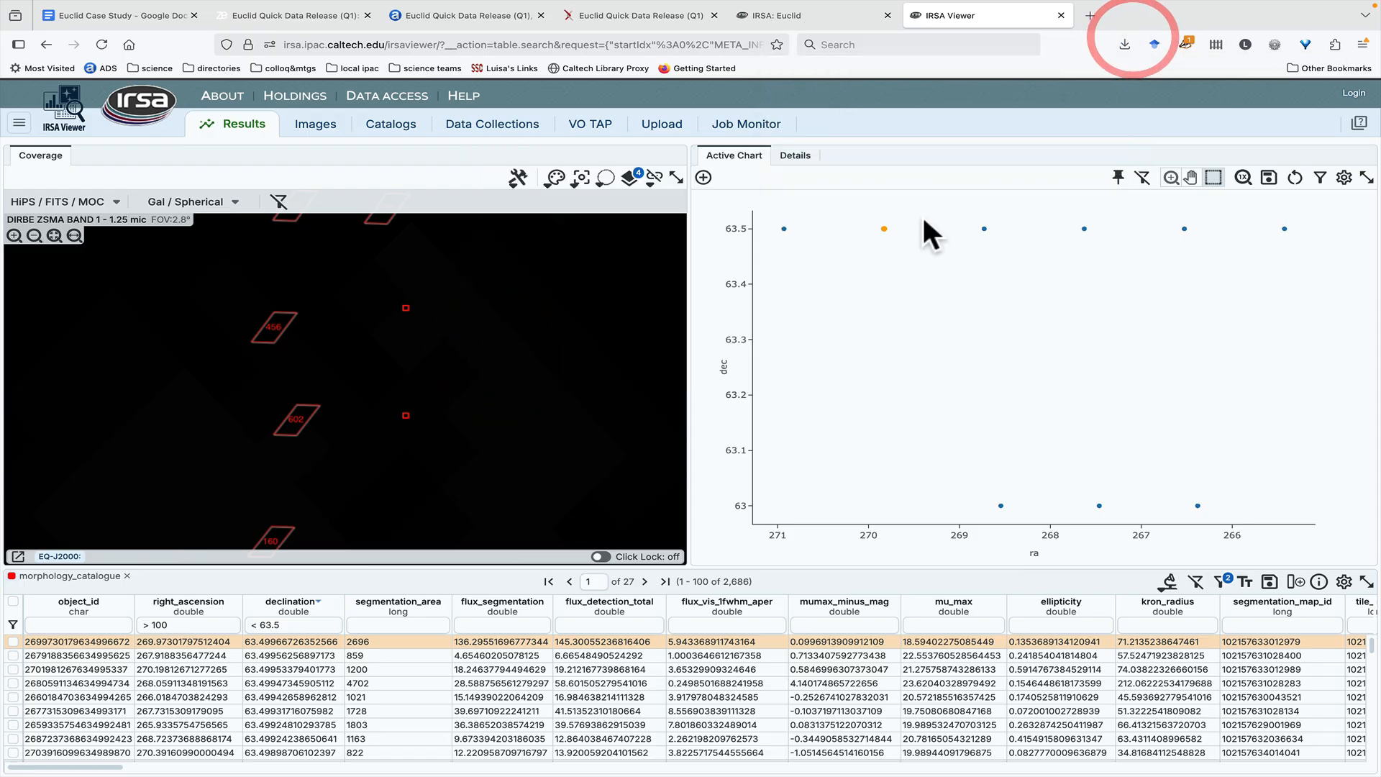
Step: In the IRSA Euclid tab's catalog search, replace the uploaded object ID table with truncatedgalaxies.tbl from the Downloads folder
click(800, 17)
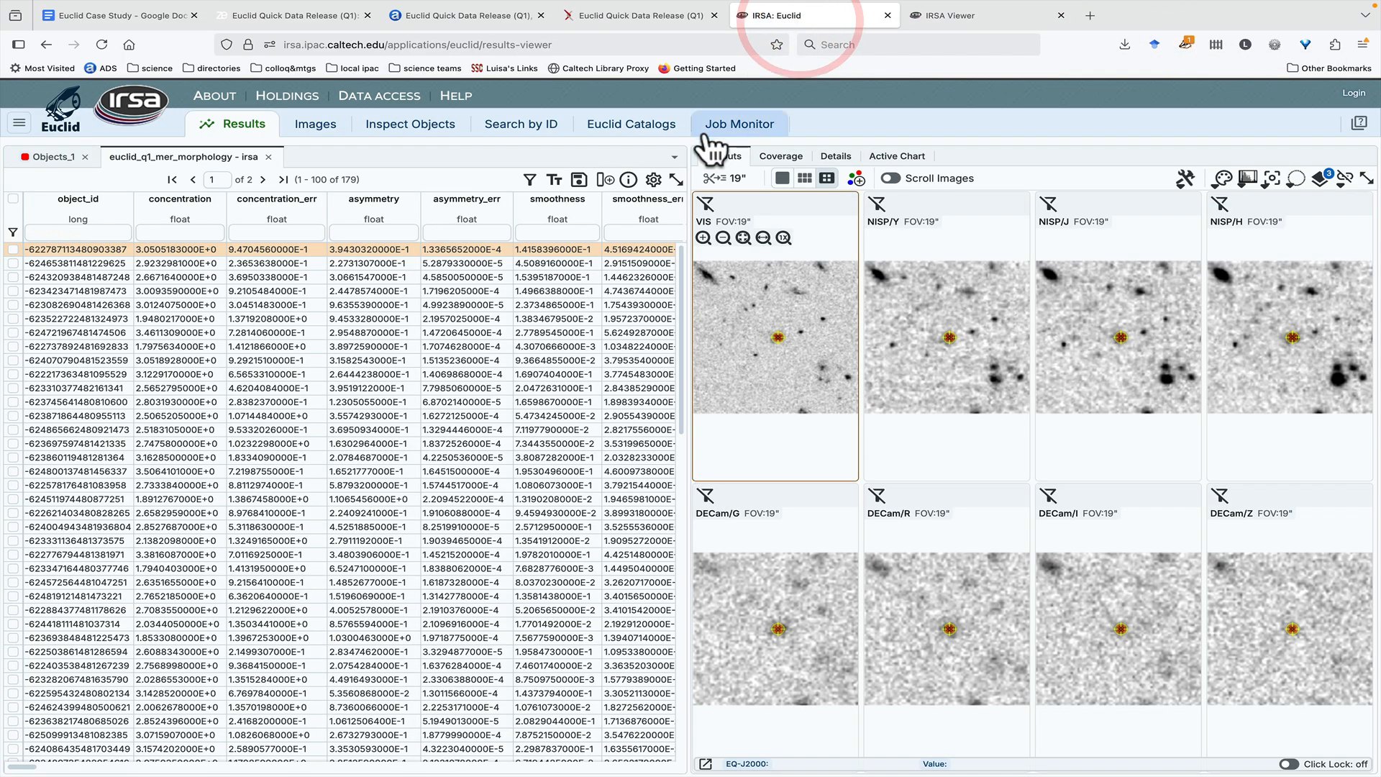
click(616, 135)
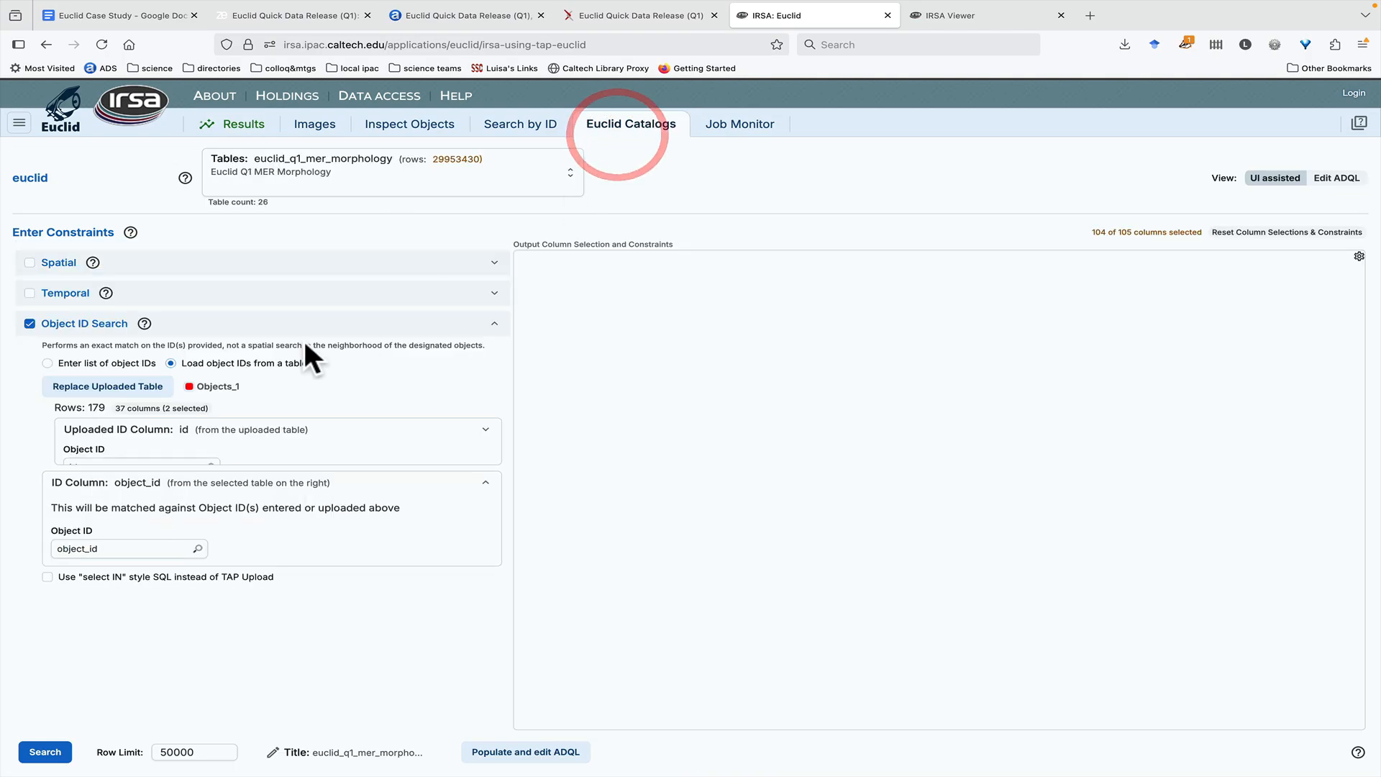
click(142, 389)
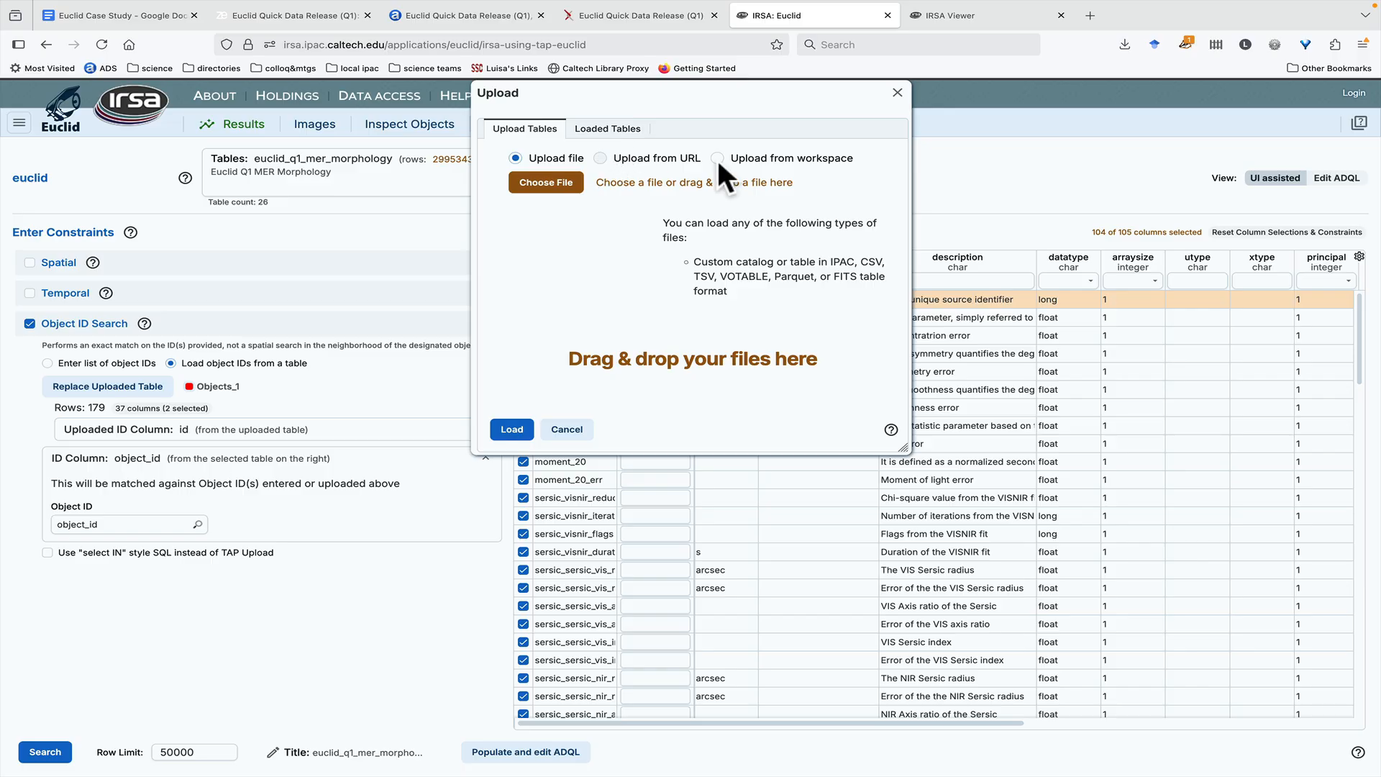
click(568, 184)
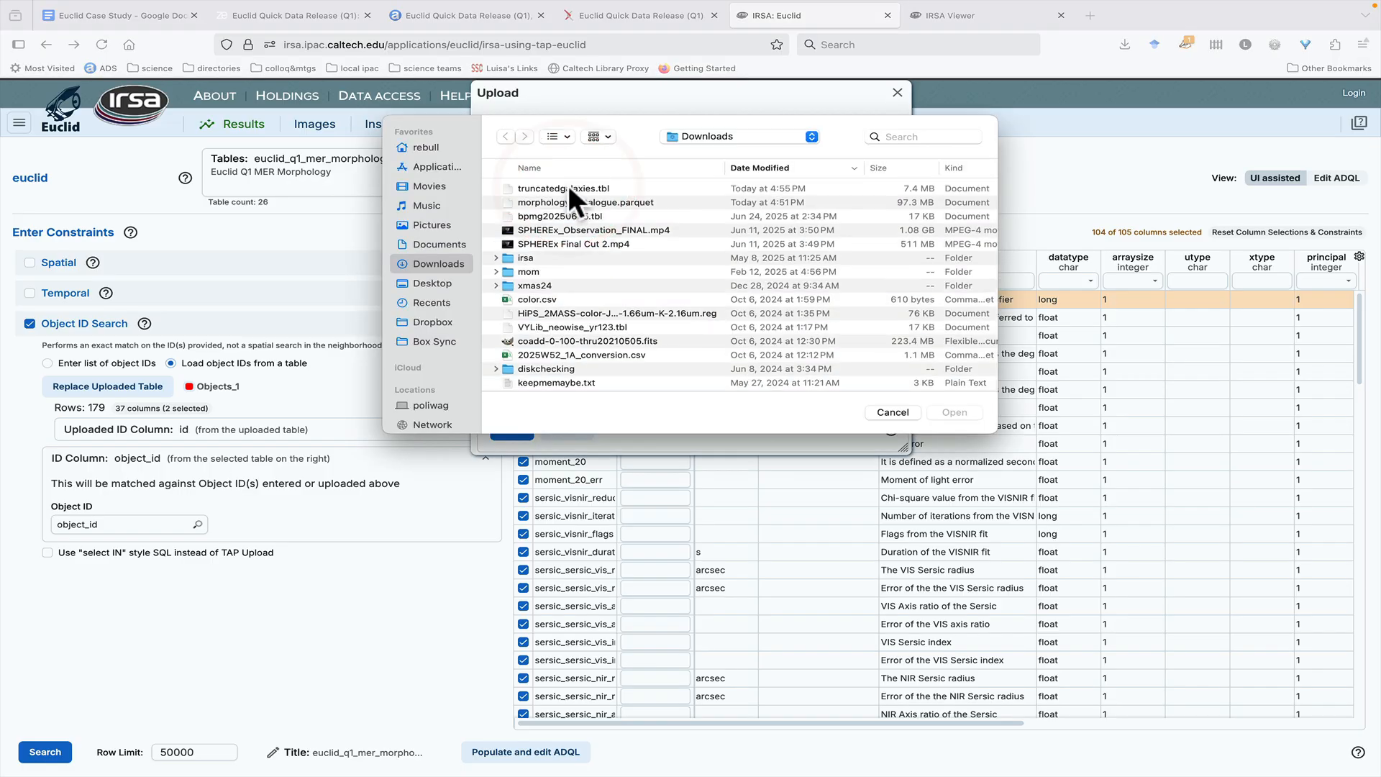
click(569, 185)
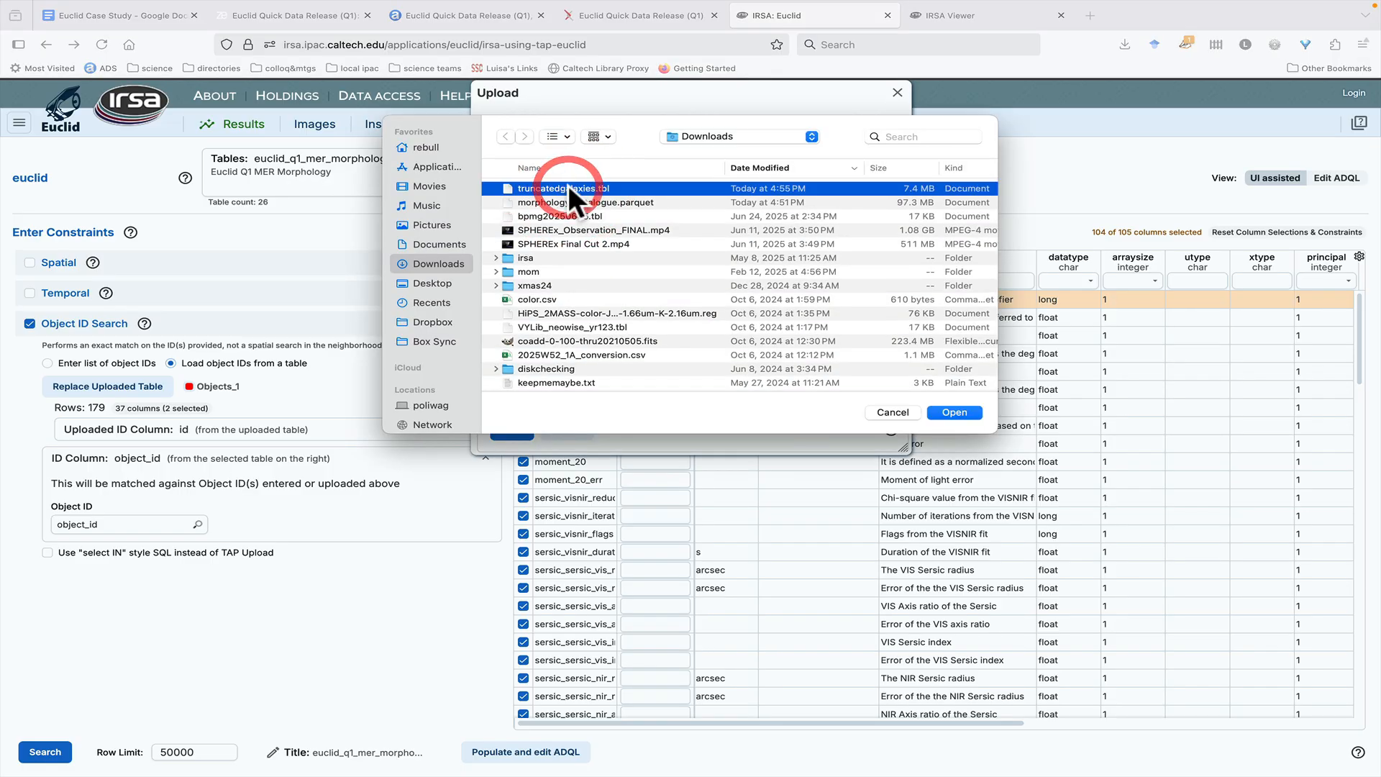
click(943, 412)
click(531, 431)
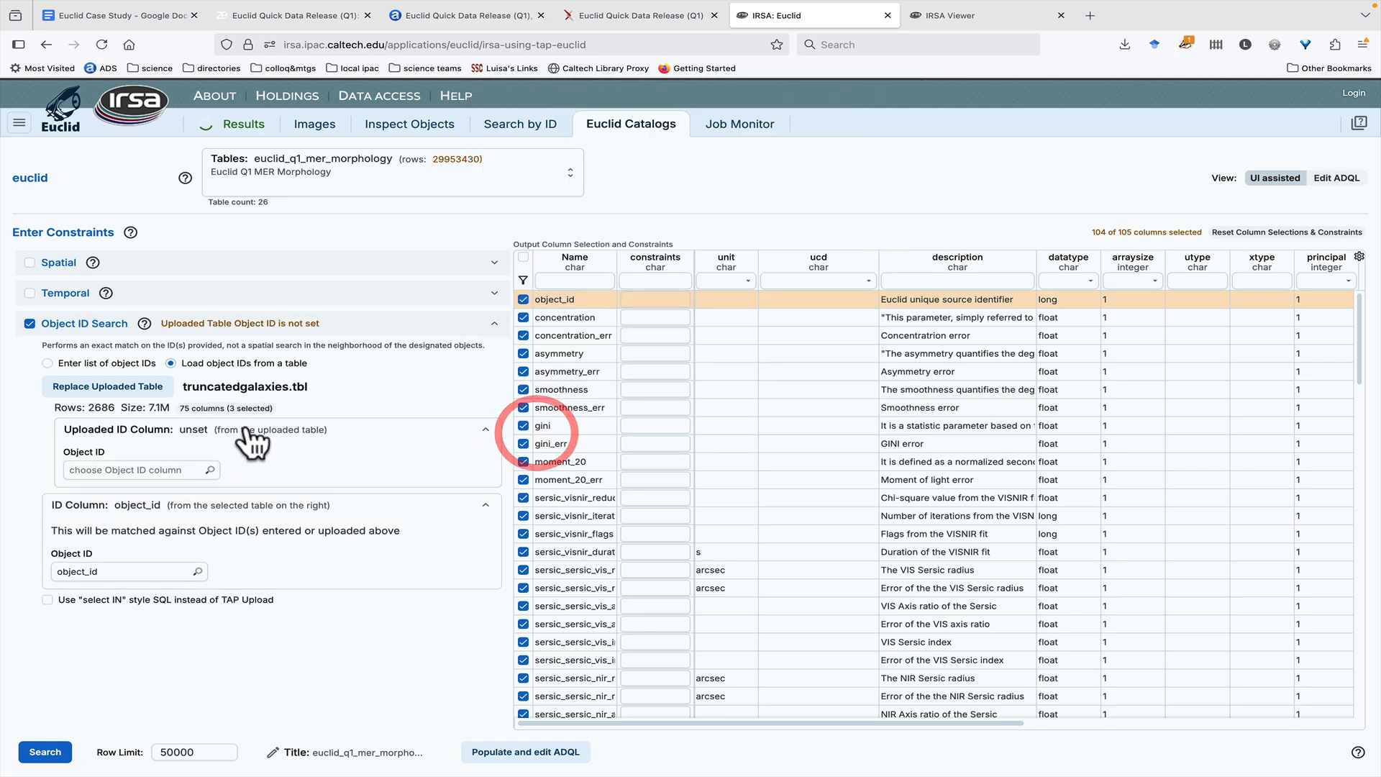
Step: Set object_id as the uploaded ID column, search euclid_q1_mer_morphology for the matching objects, and look through the returned columns
click(147, 469)
click(149, 495)
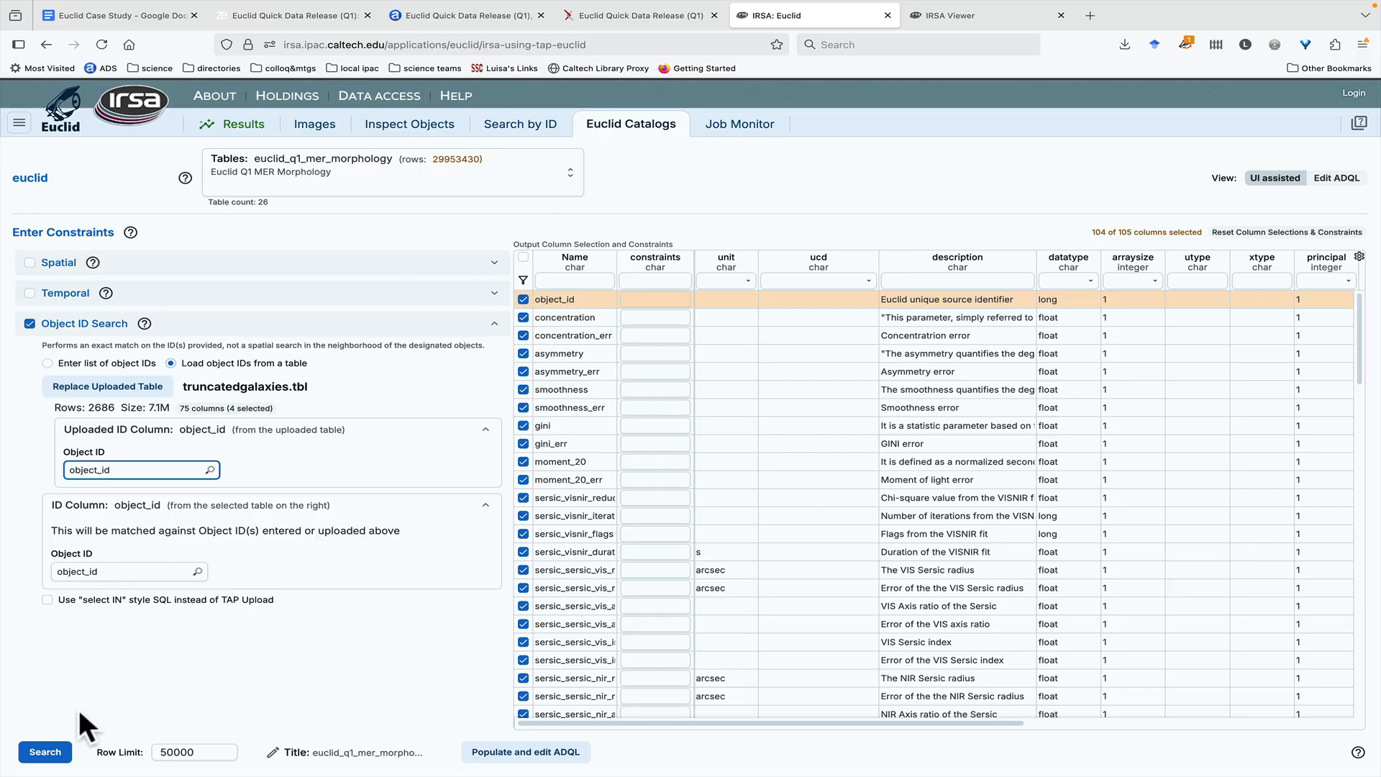
click(61, 752)
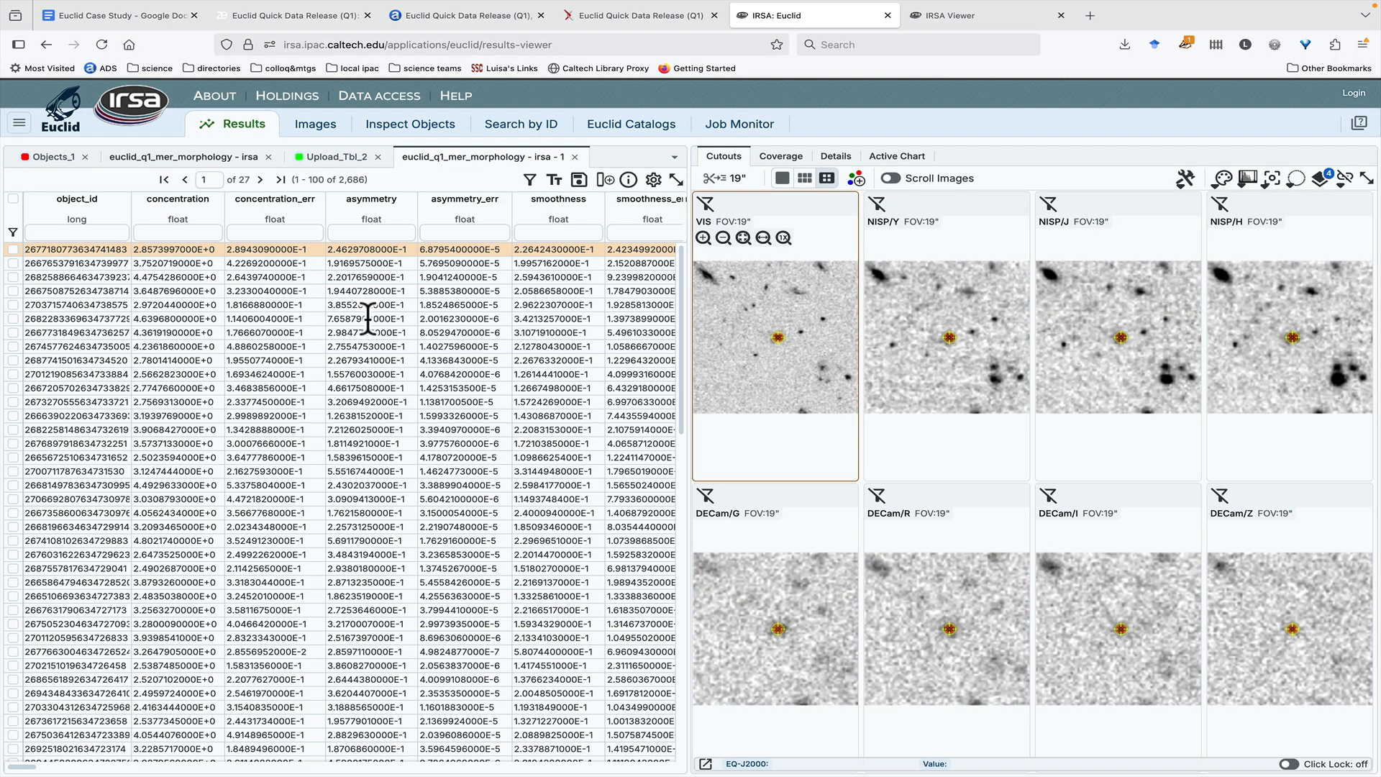
scroll(368, 319, right, 15)
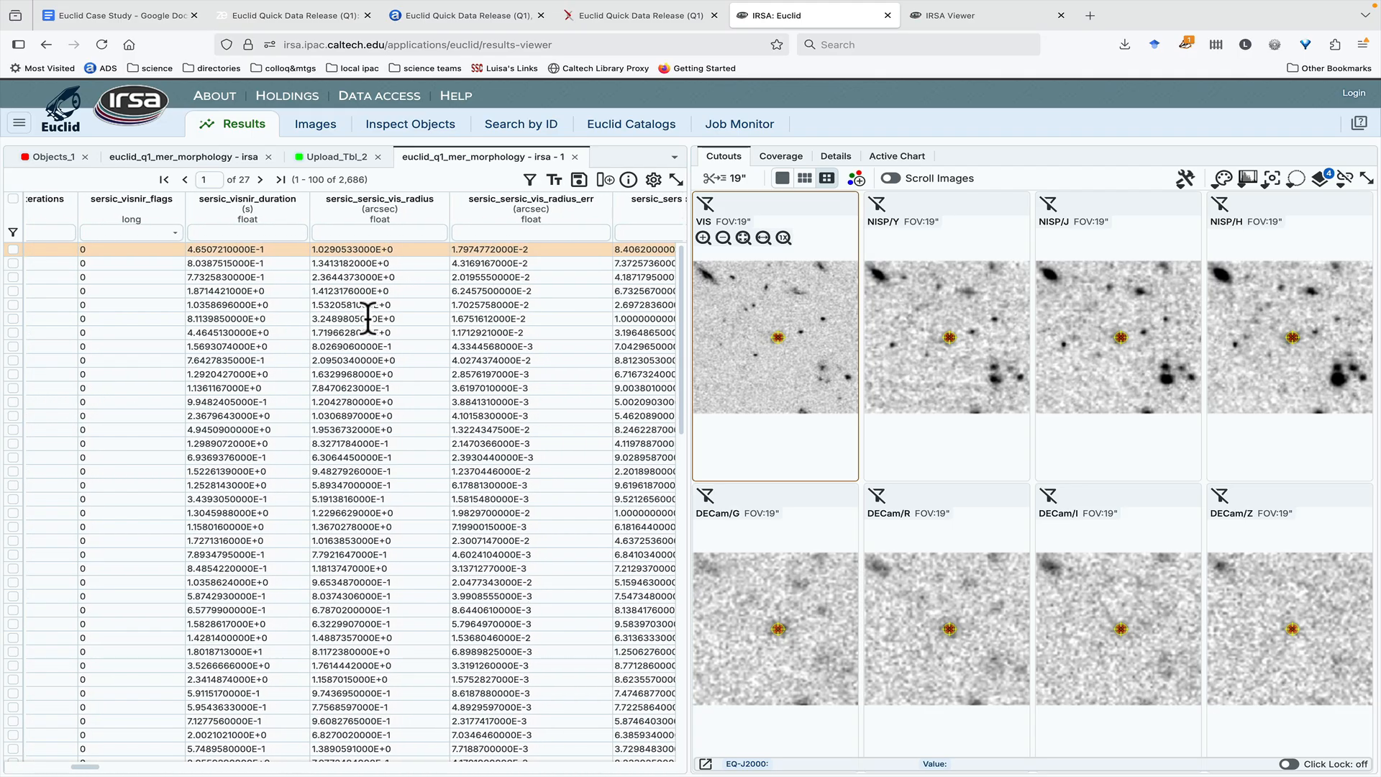
scroll(368, 319, left, 15)
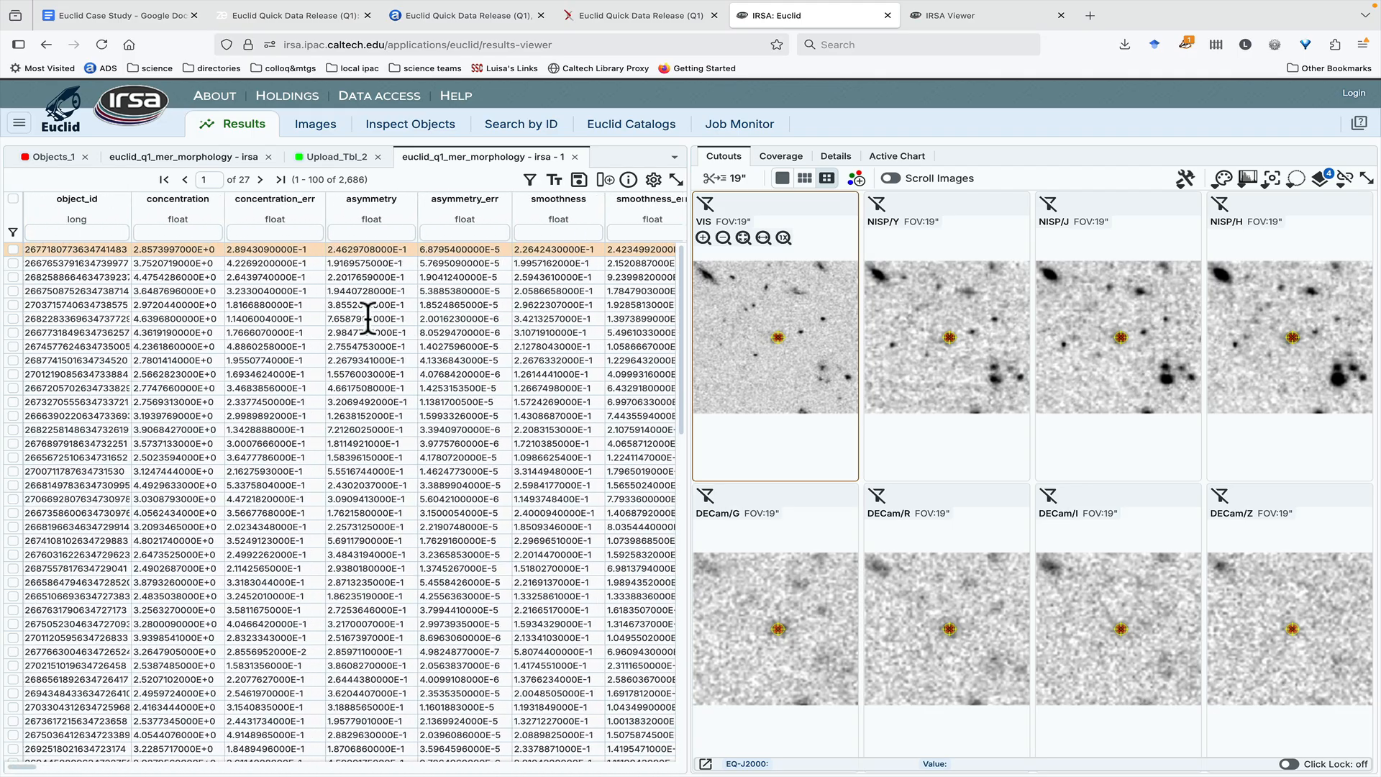
Step: Return to the Euclid catalog search and change the queried table to euclid_q1_mer_catalogue
click(631, 125)
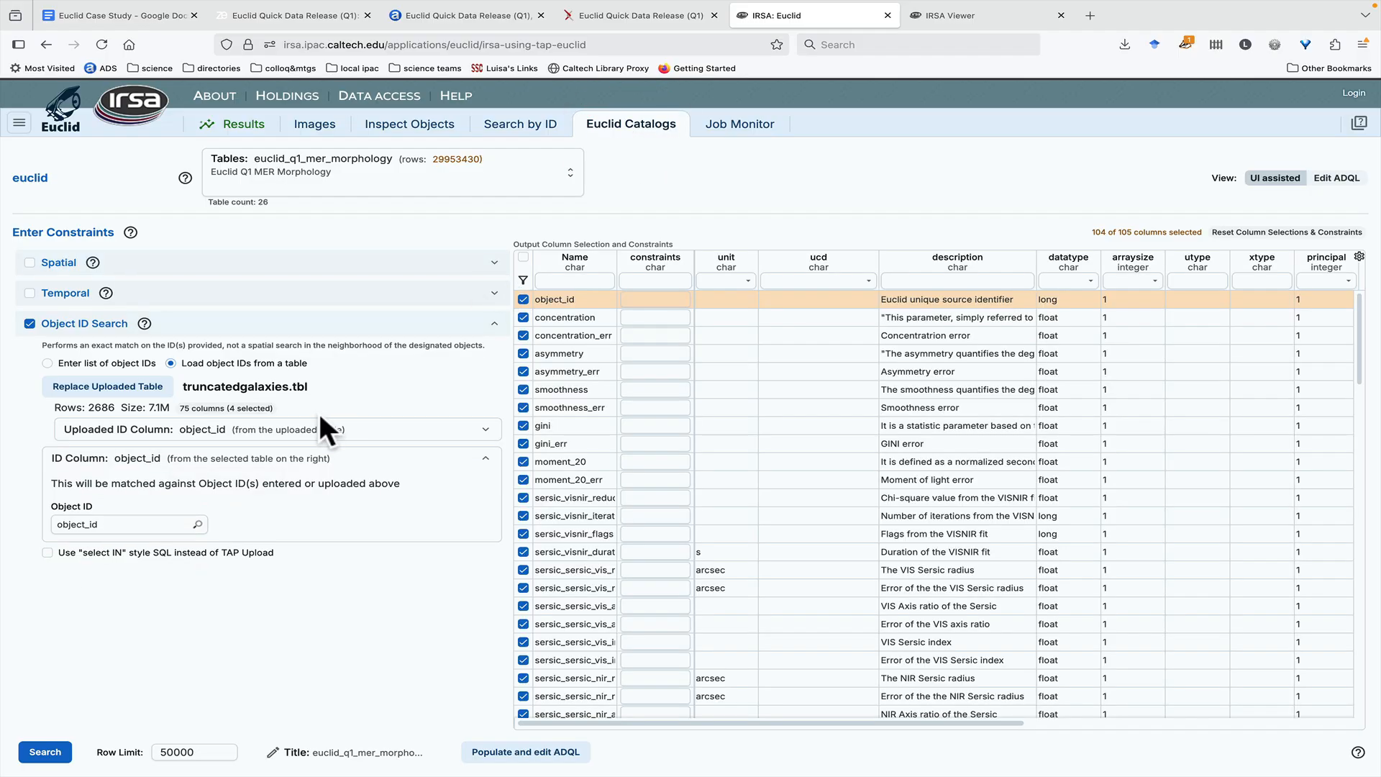
click(359, 175)
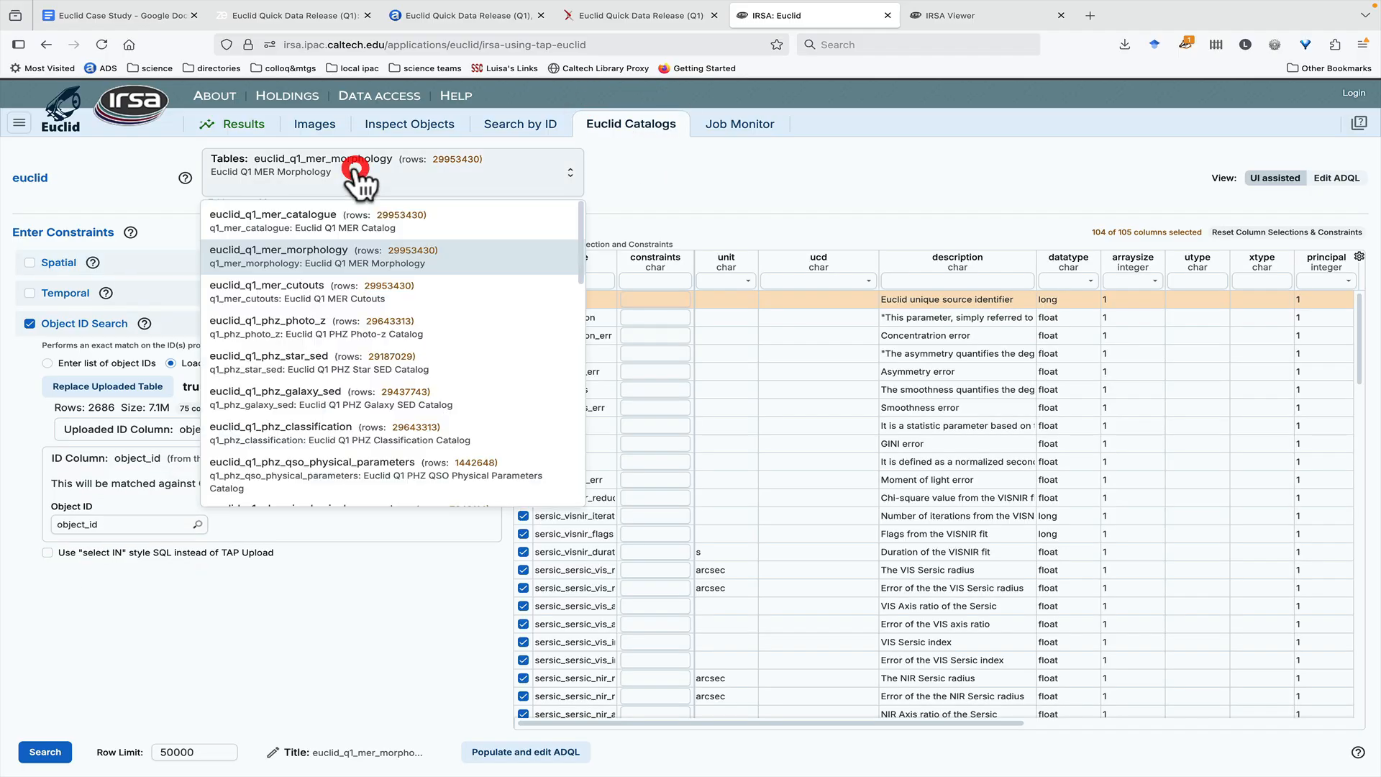
click(338, 220)
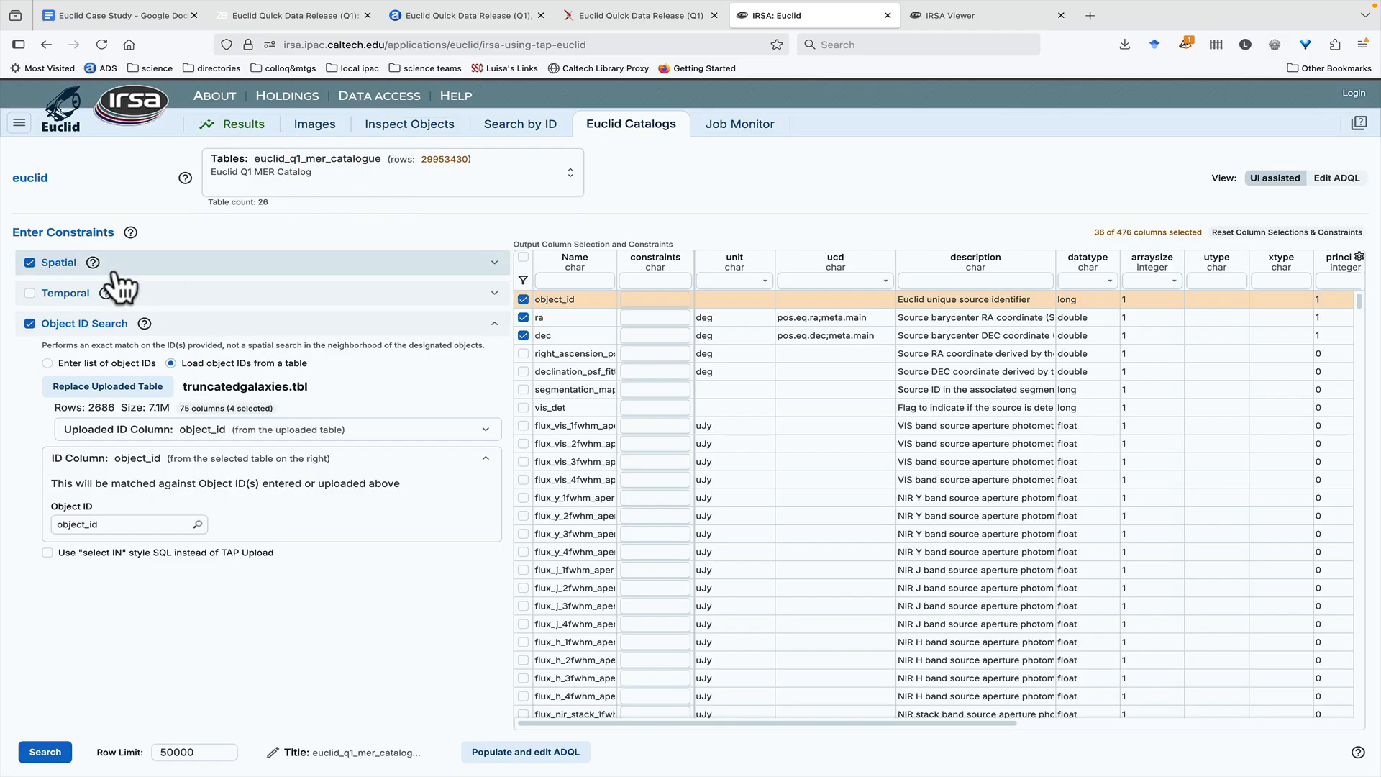
Step: Turn off the spatial constraint, include all output columns, and search euclid_q1_mer_catalogue for the object IDs in the uploaded table
click(29, 262)
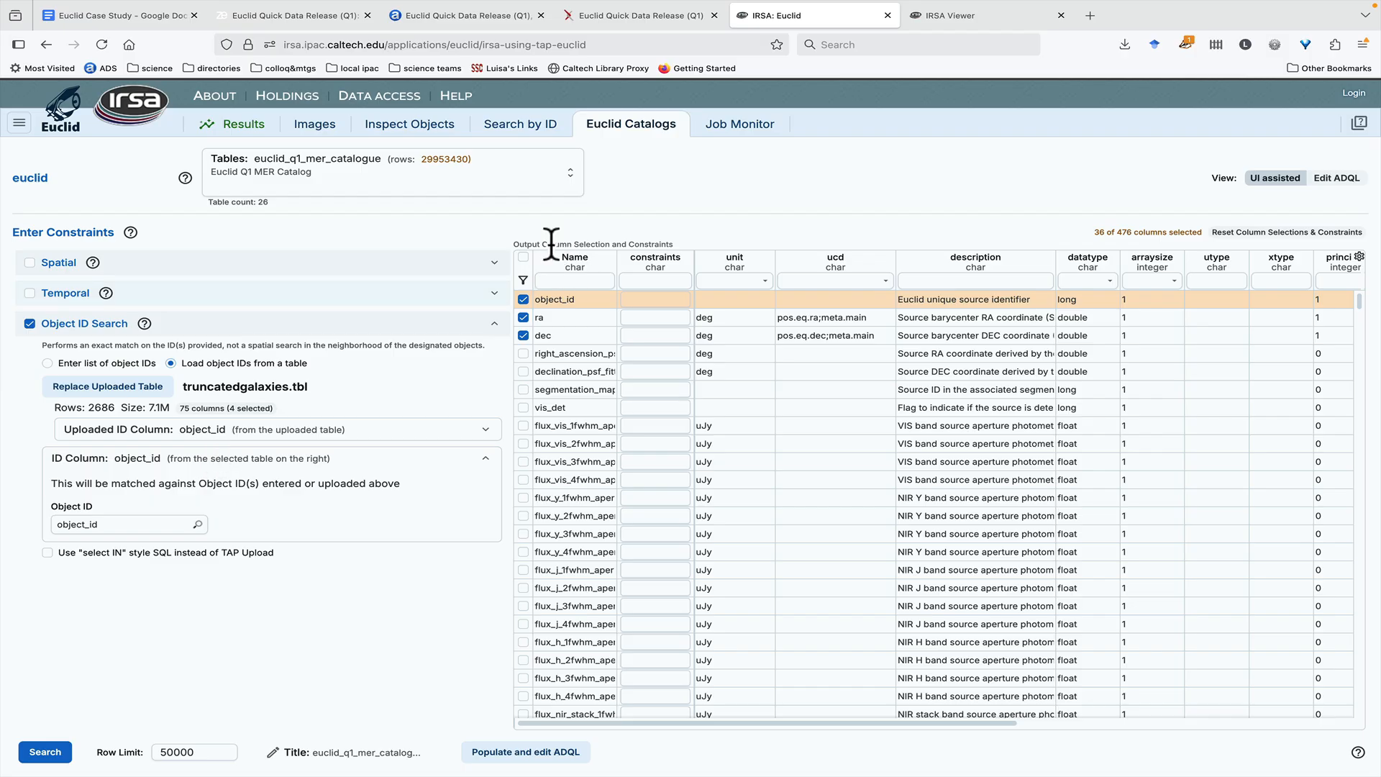
click(523, 257)
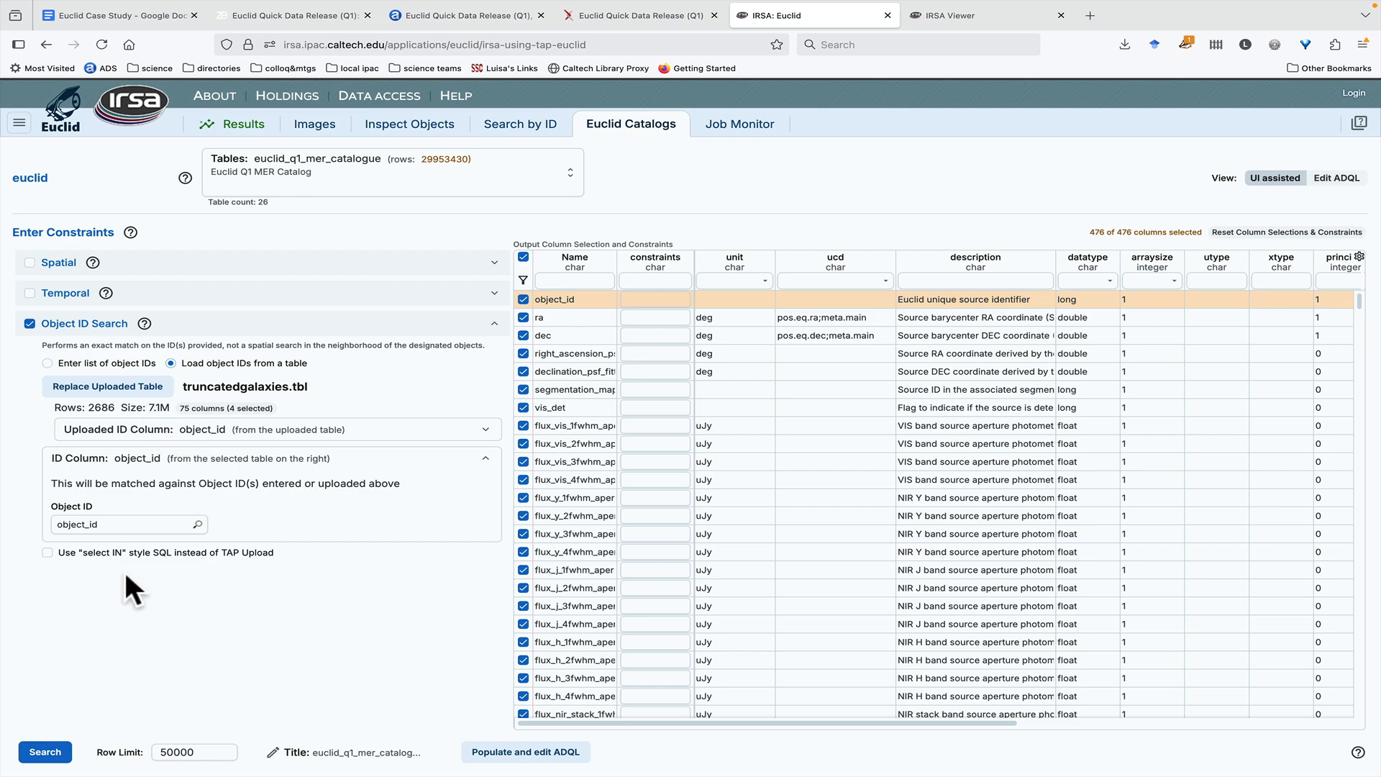
click(43, 751)
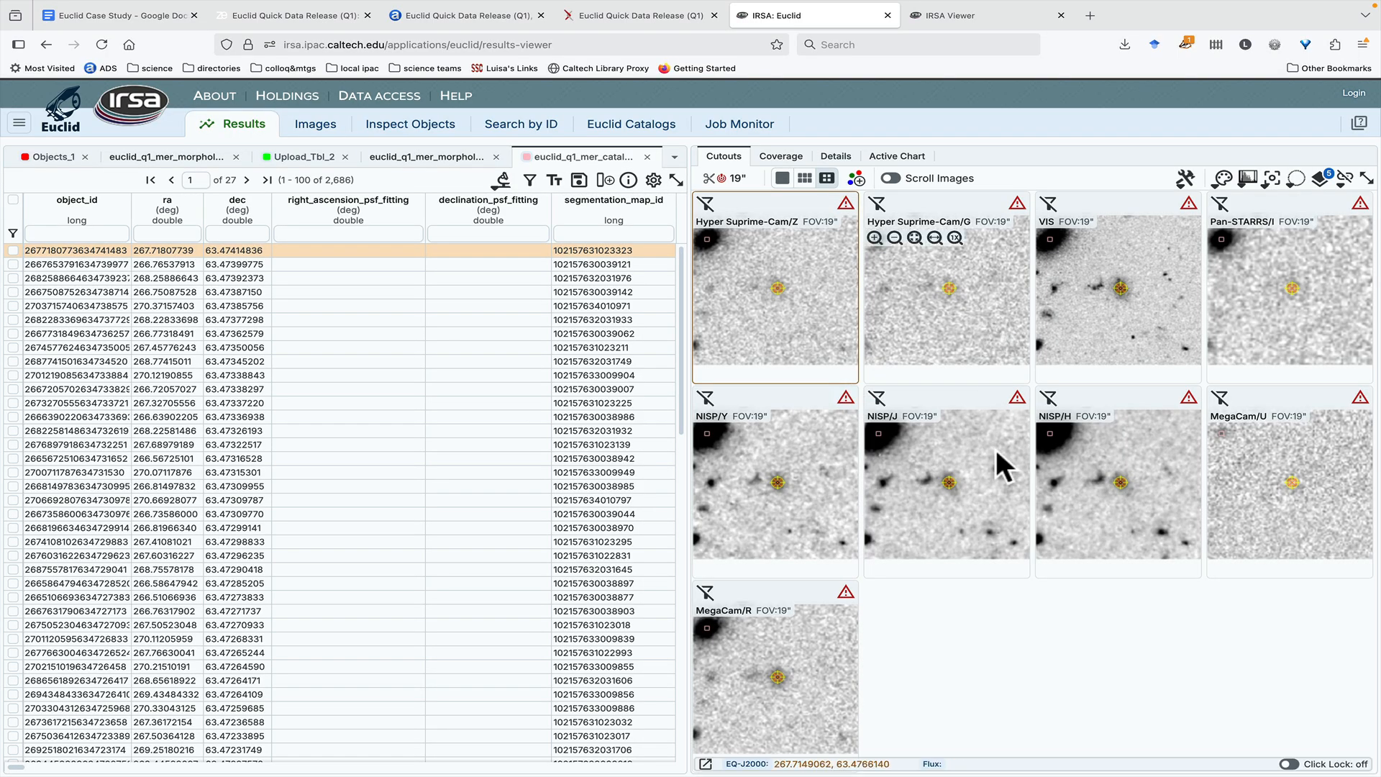
Step: View the cutouts of the galaxy at RA 267.32705556 and consult the bar-fraction paper's ADS abstract and arXiv data section
click(192, 396)
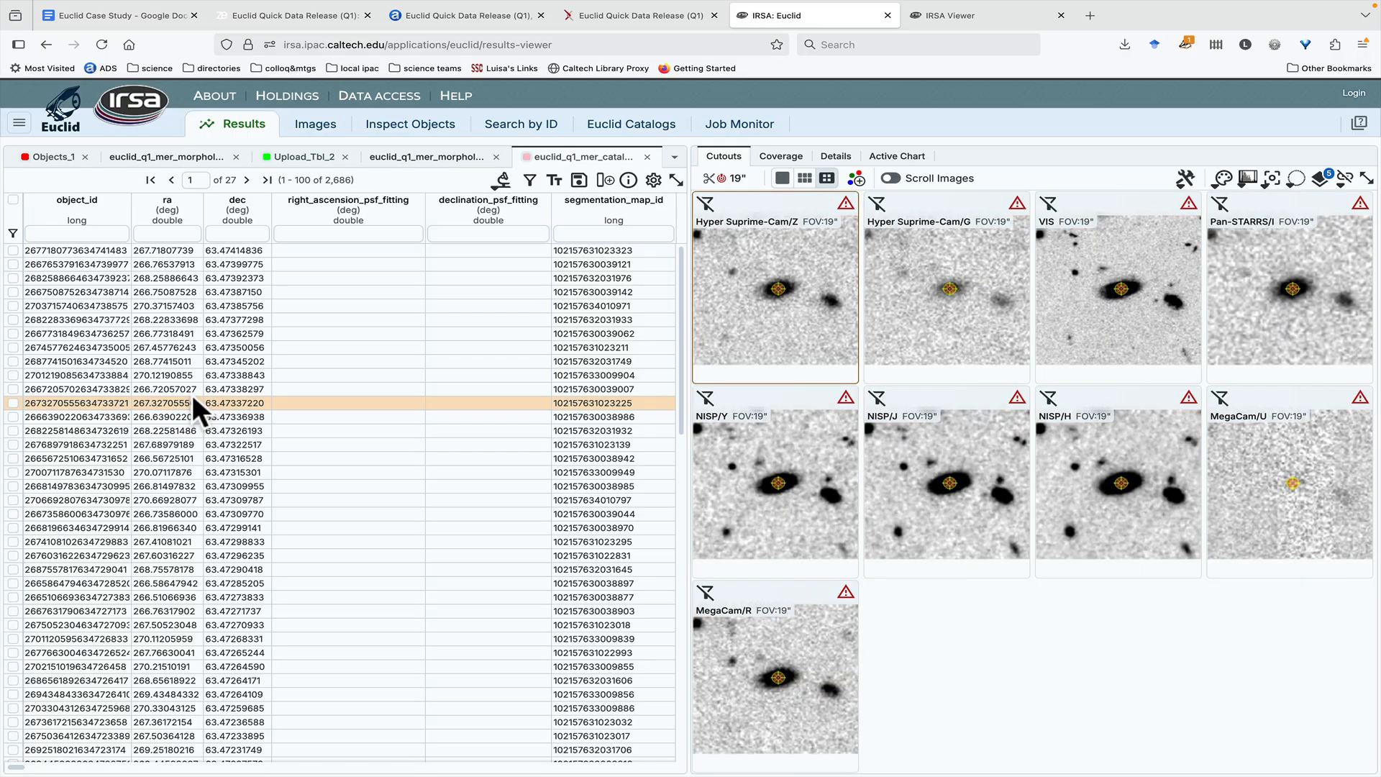
click(464, 22)
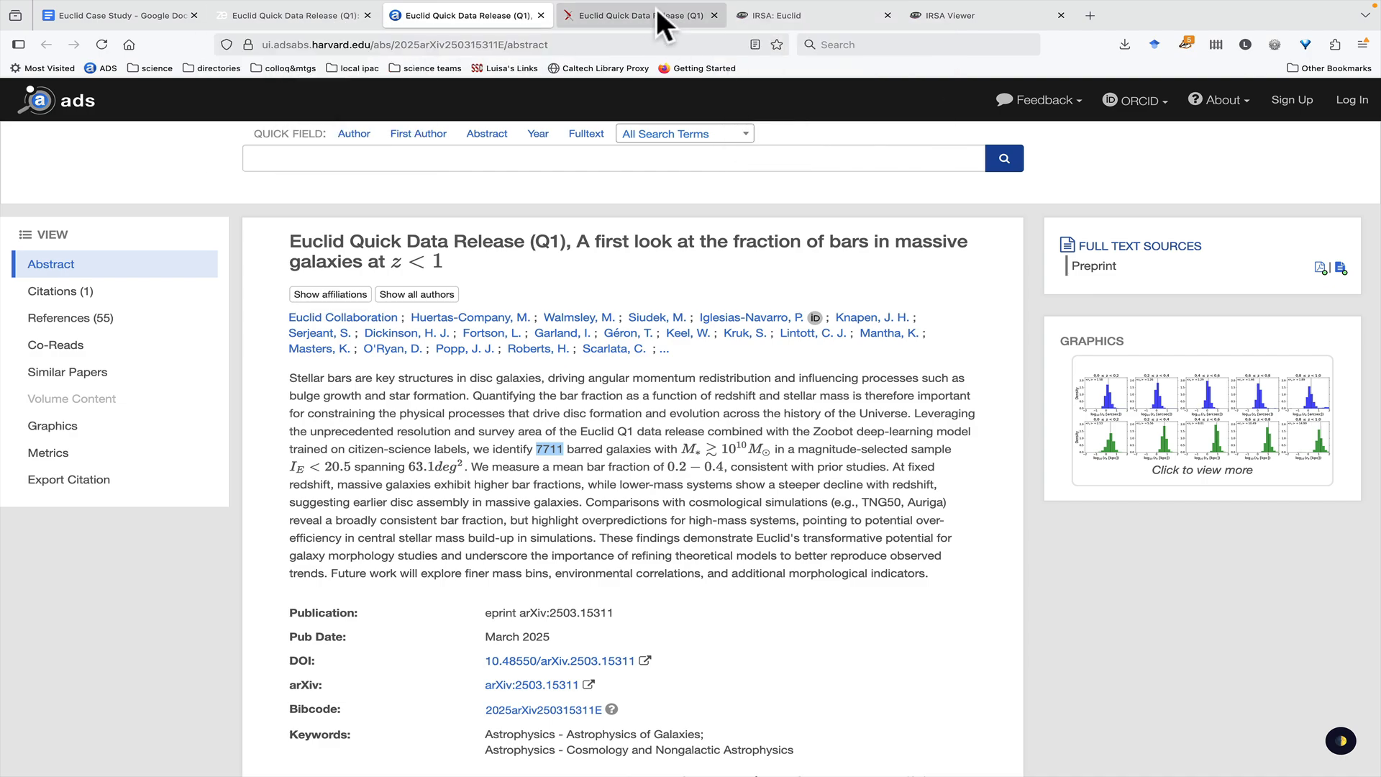
click(770, 15)
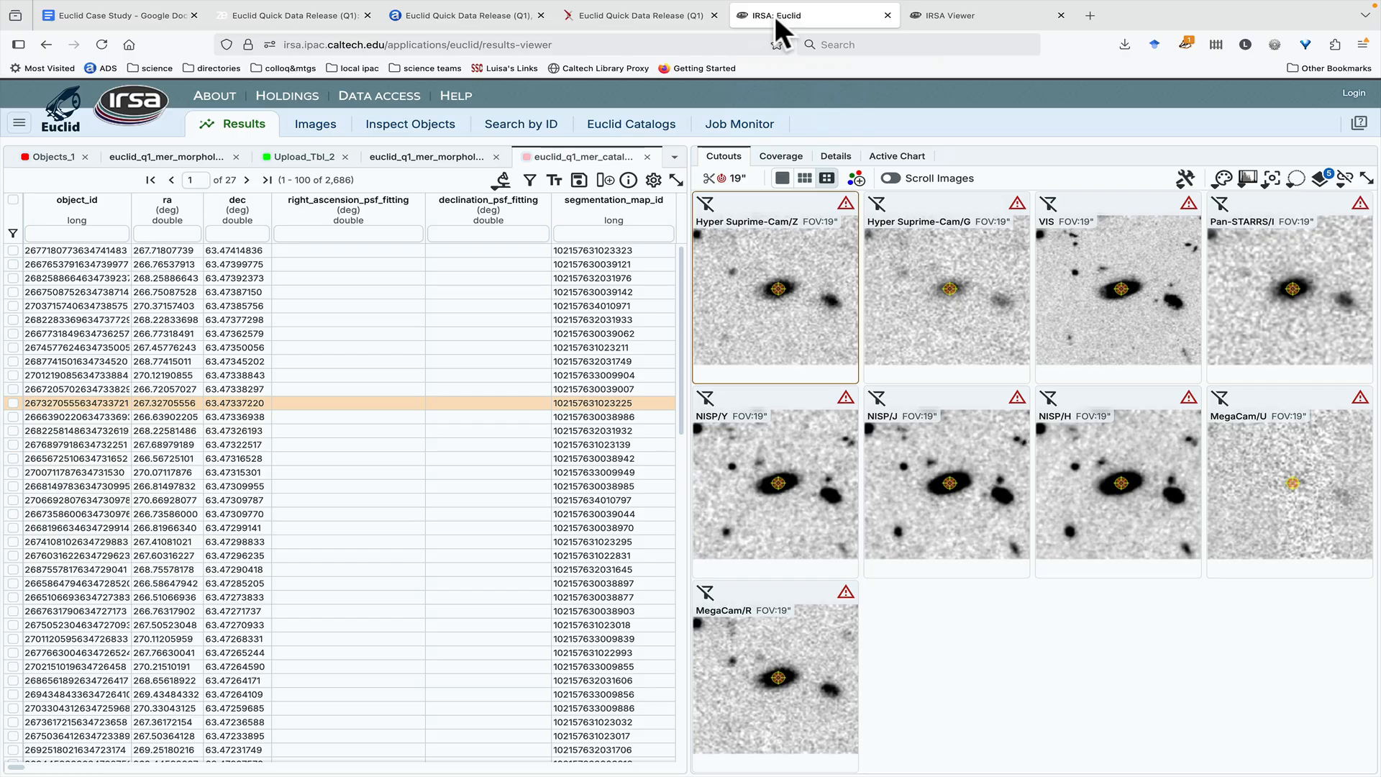
mouse_move(964, 329)
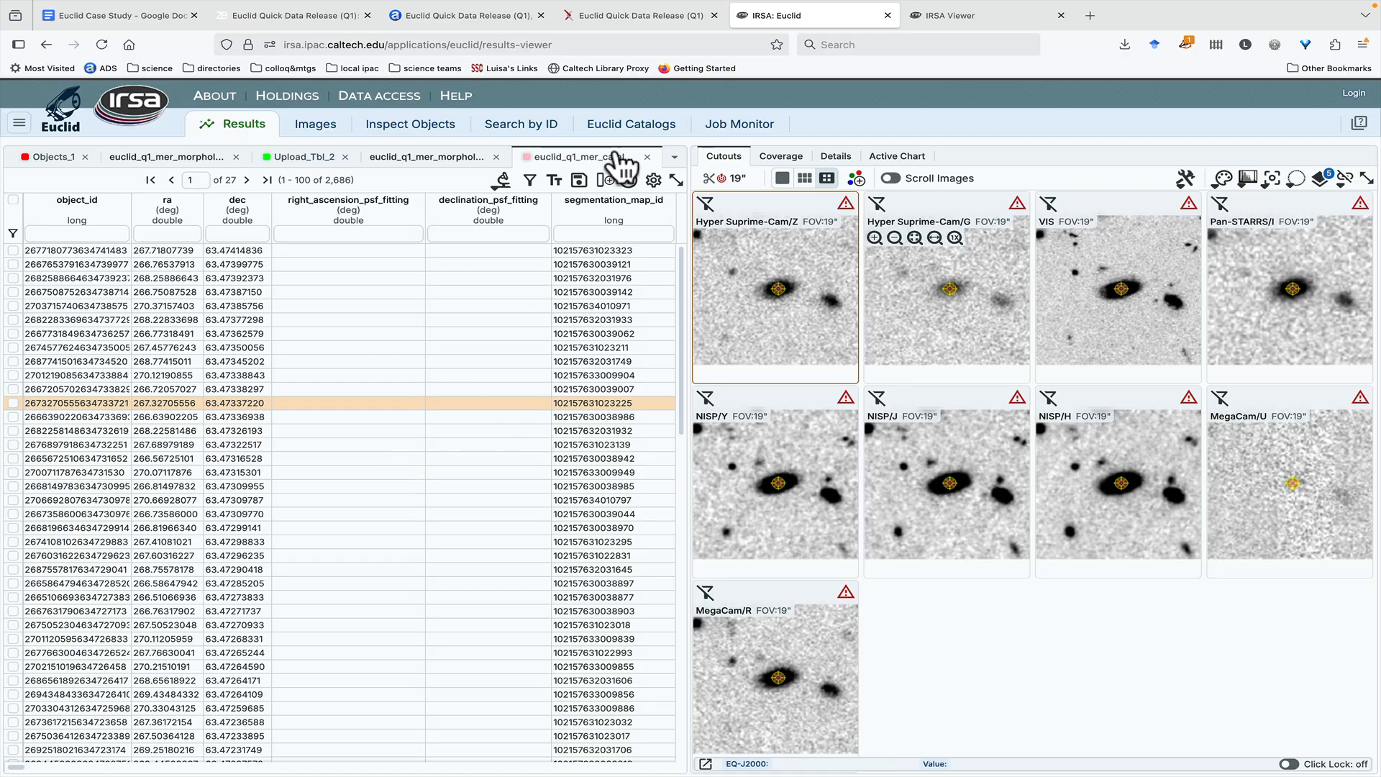
click(641, 13)
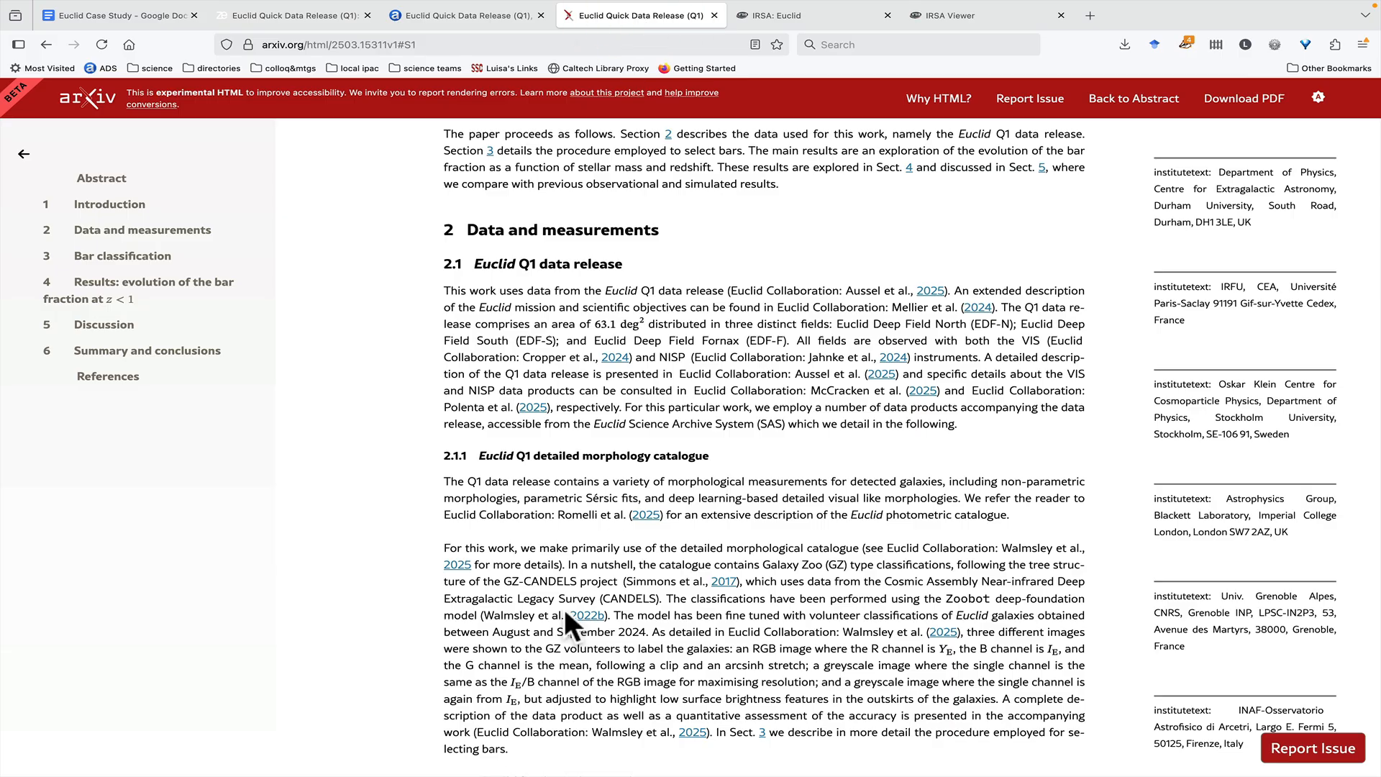
click(777, 23)
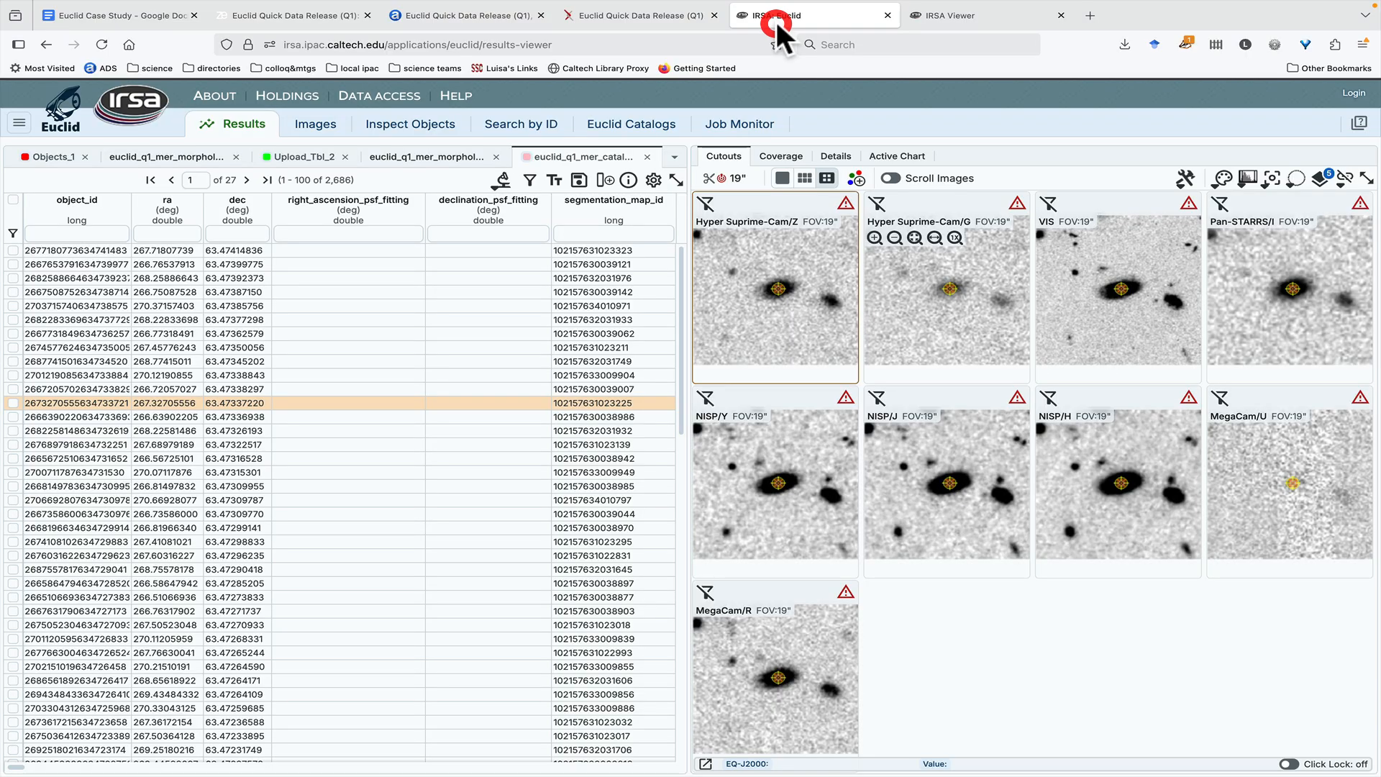
scroll(451, 520, right, 3)
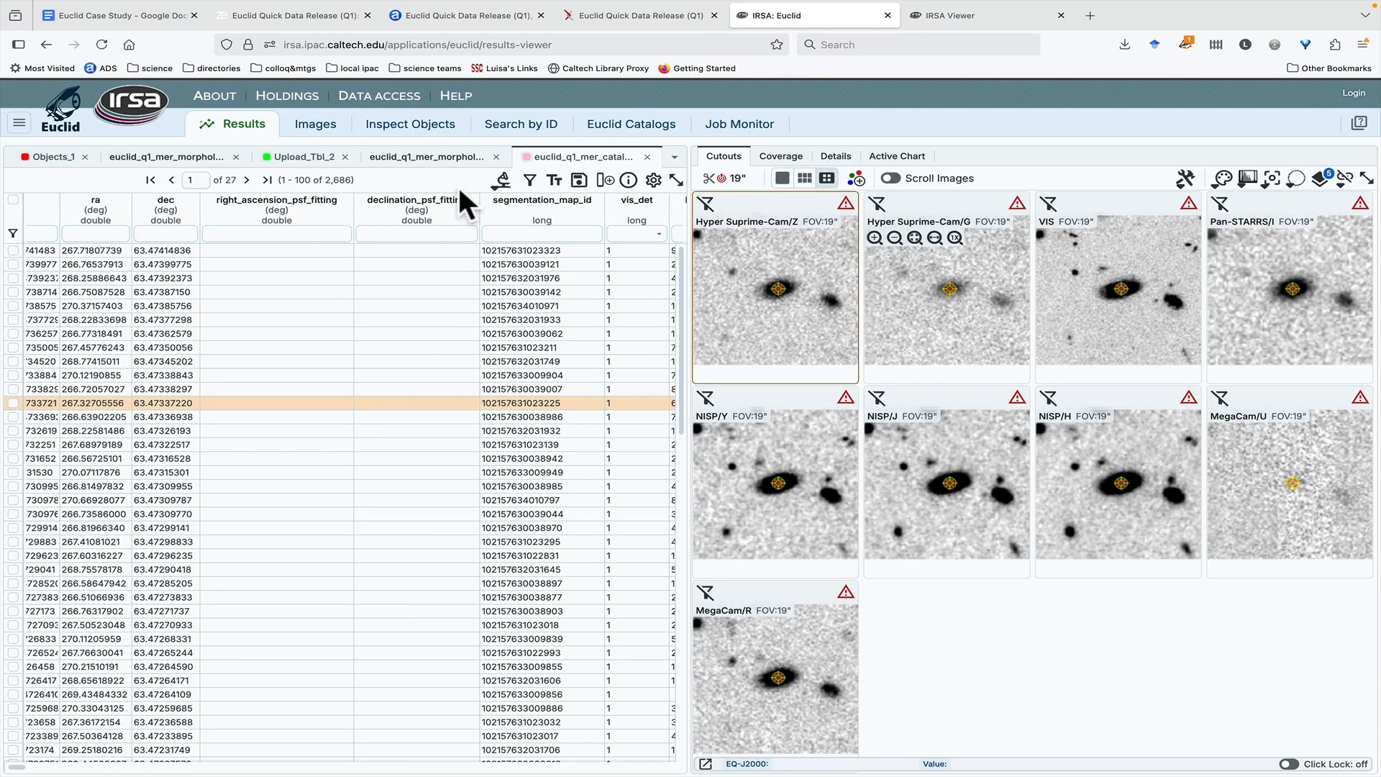
Step: Examine the second morphology result table and its column details, reading the descriptions from concentration and Sersic parameters to spiral-arm and merger classifications
click(429, 157)
scroll(367, 378, right, 2)
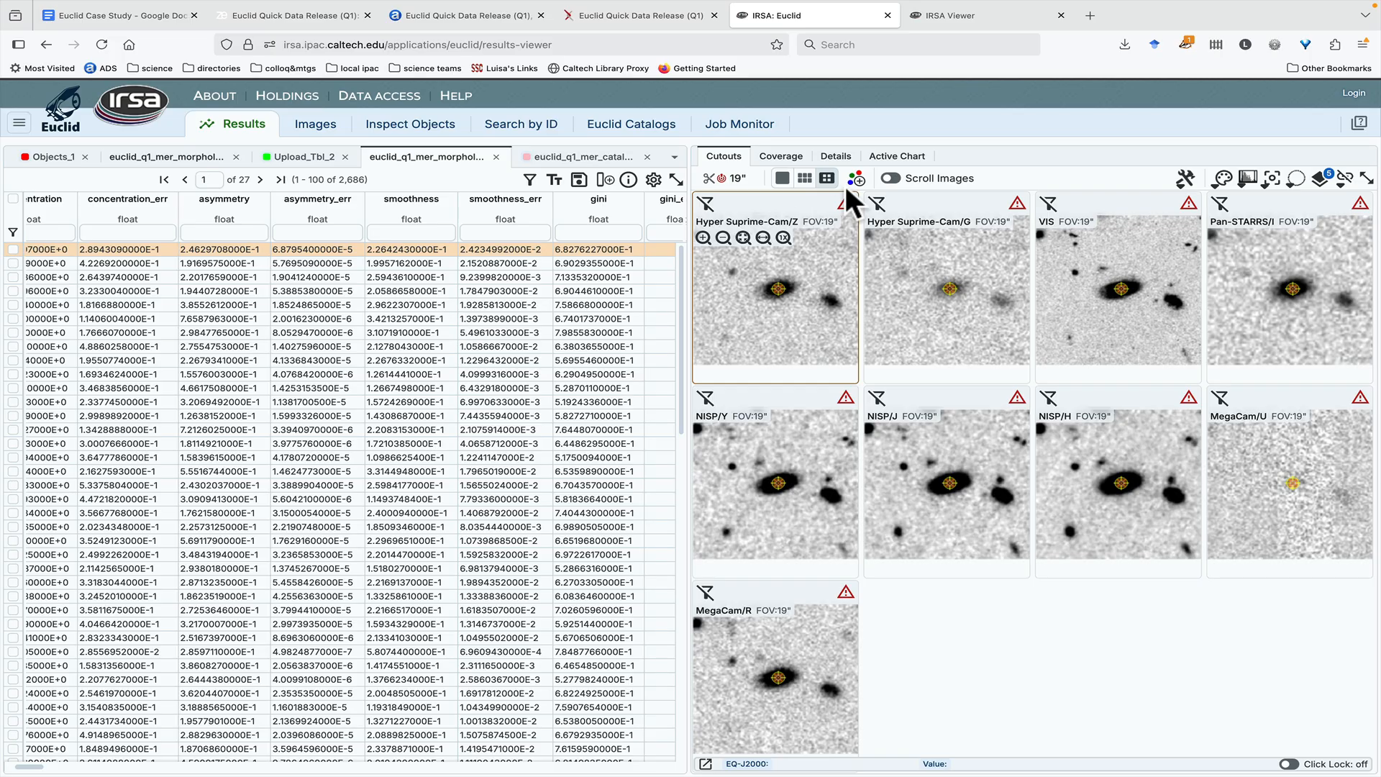
click(835, 159)
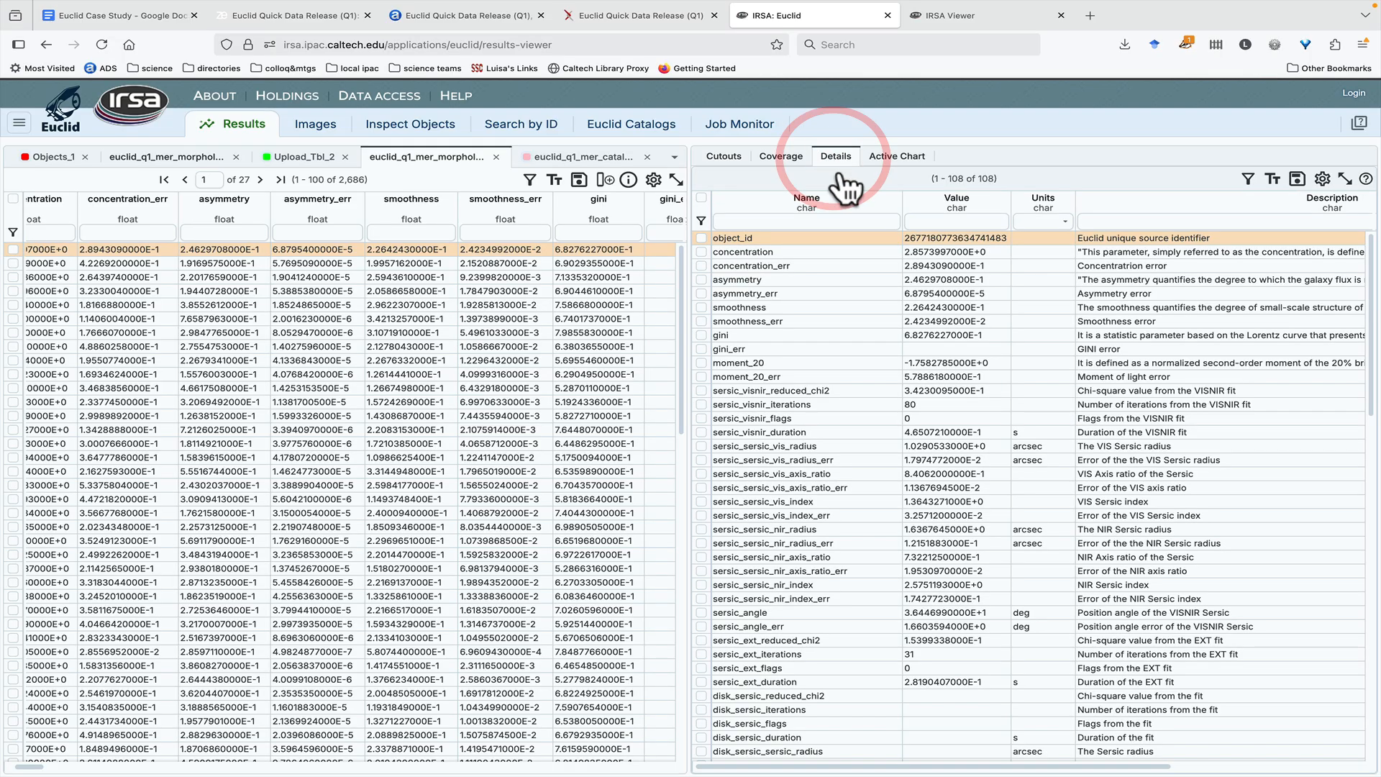
scroll(1095, 421, right, 2)
scroll(1095, 421, right, 1)
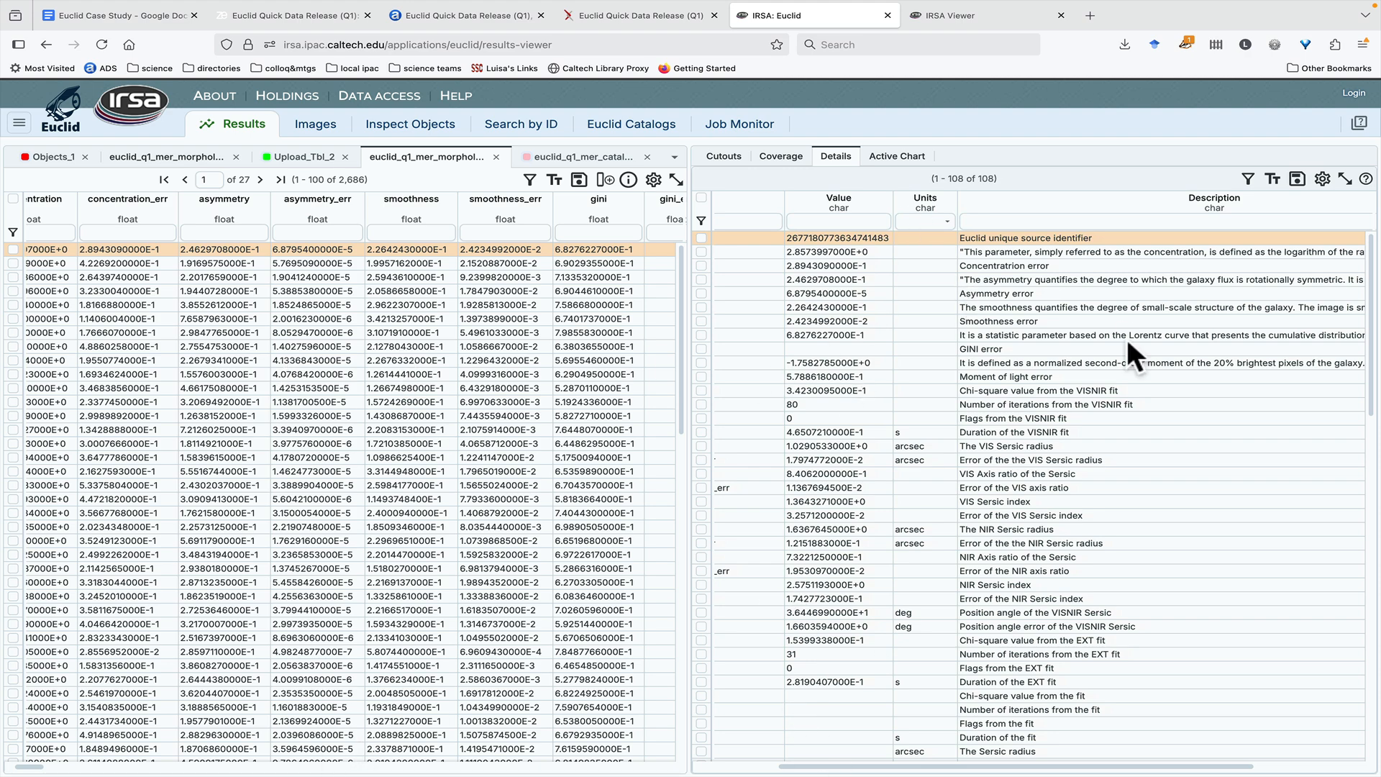
scroll(1163, 400, right, 2)
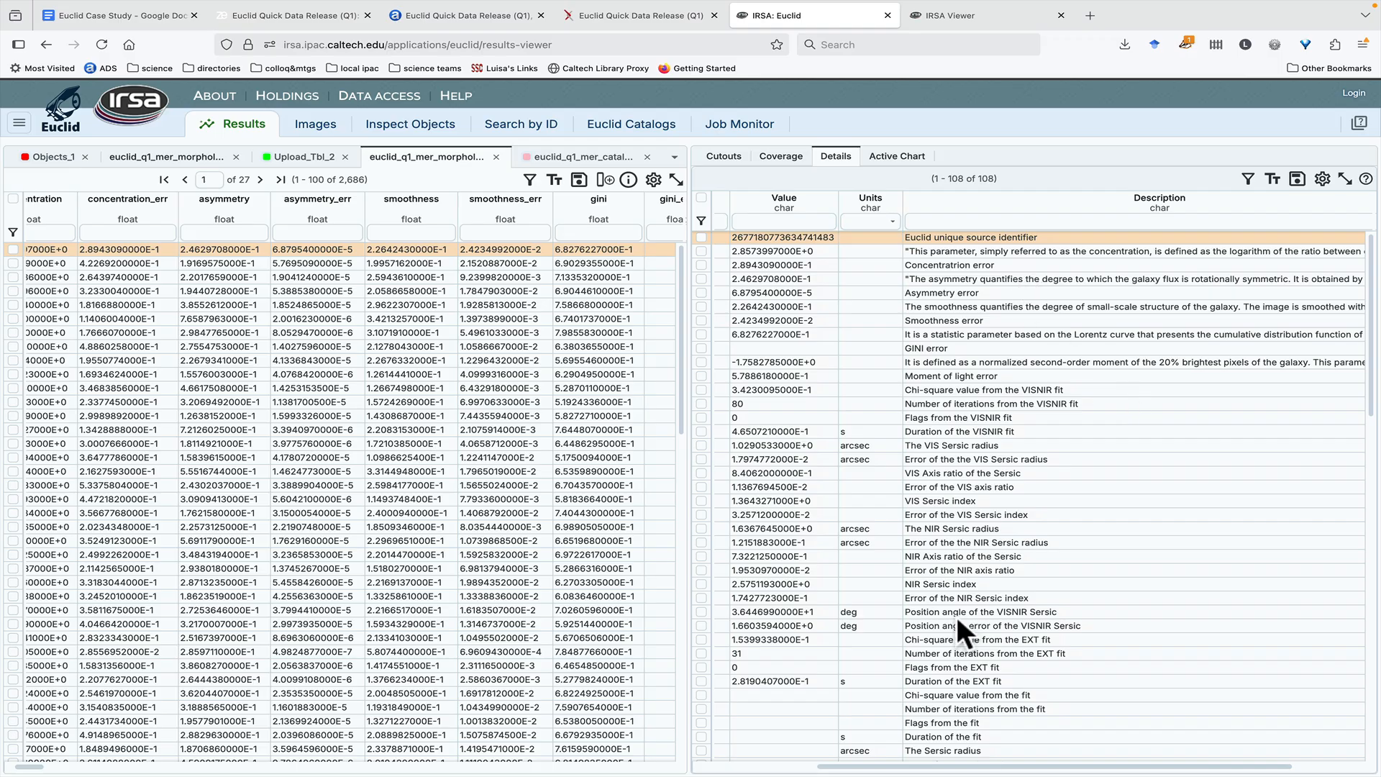
scroll(957, 616, down, 10)
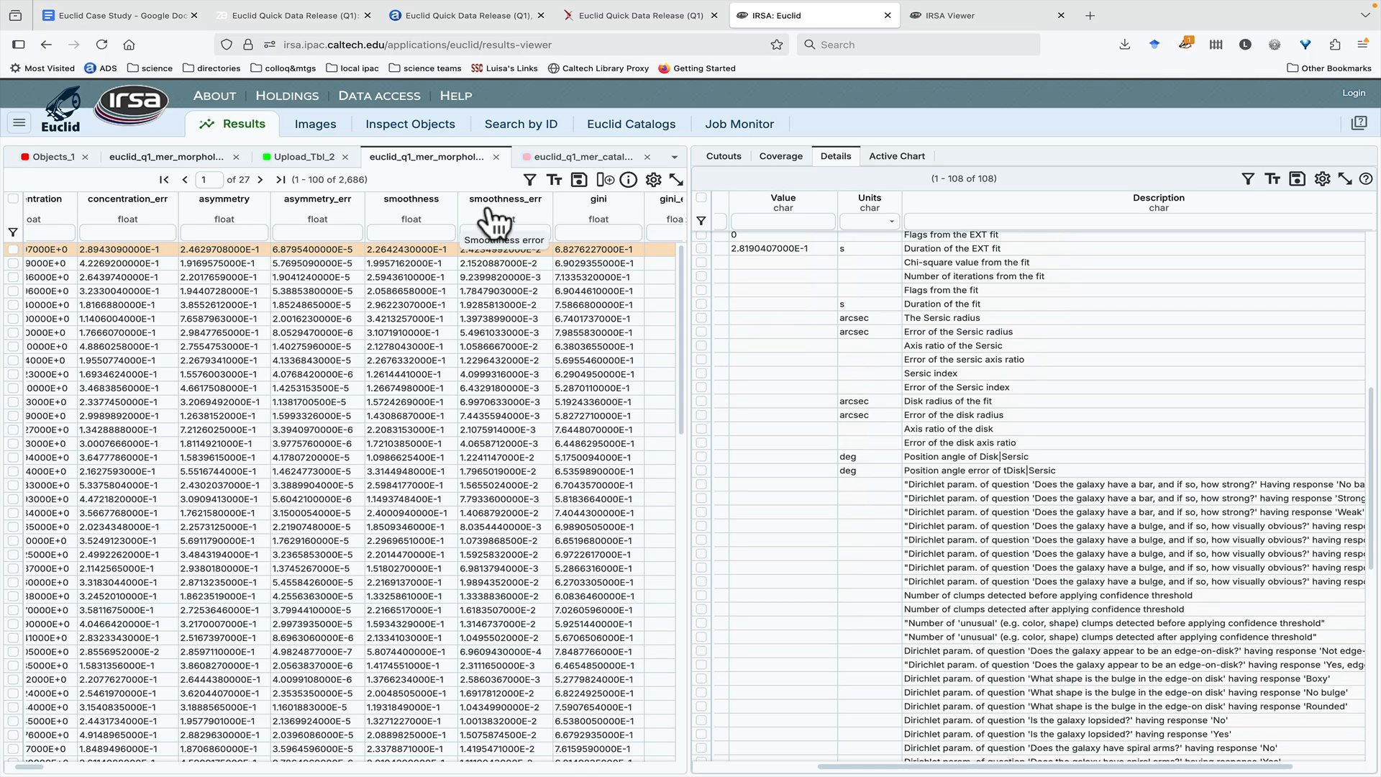
scroll(986, 585, down, 7)
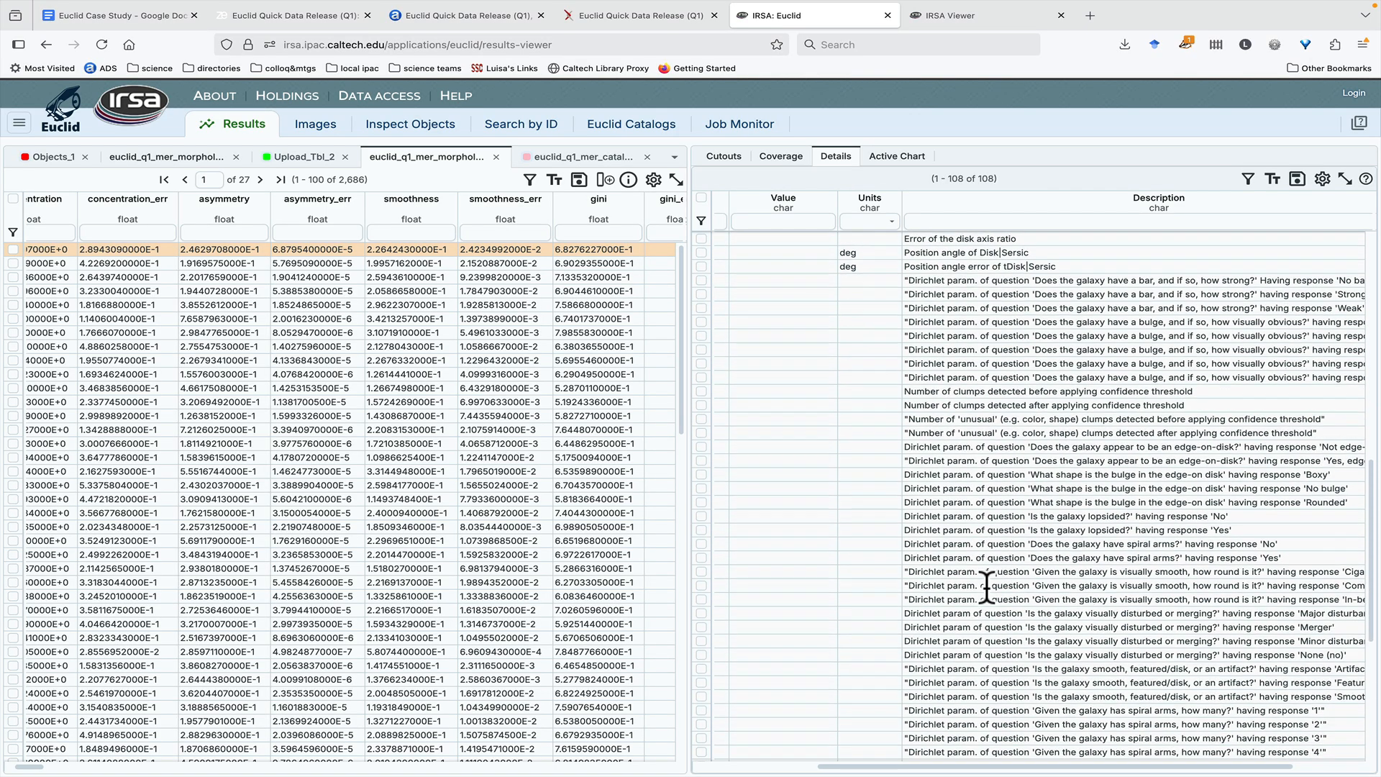
scroll(987, 588, down, 5)
scroll(987, 588, right, 3)
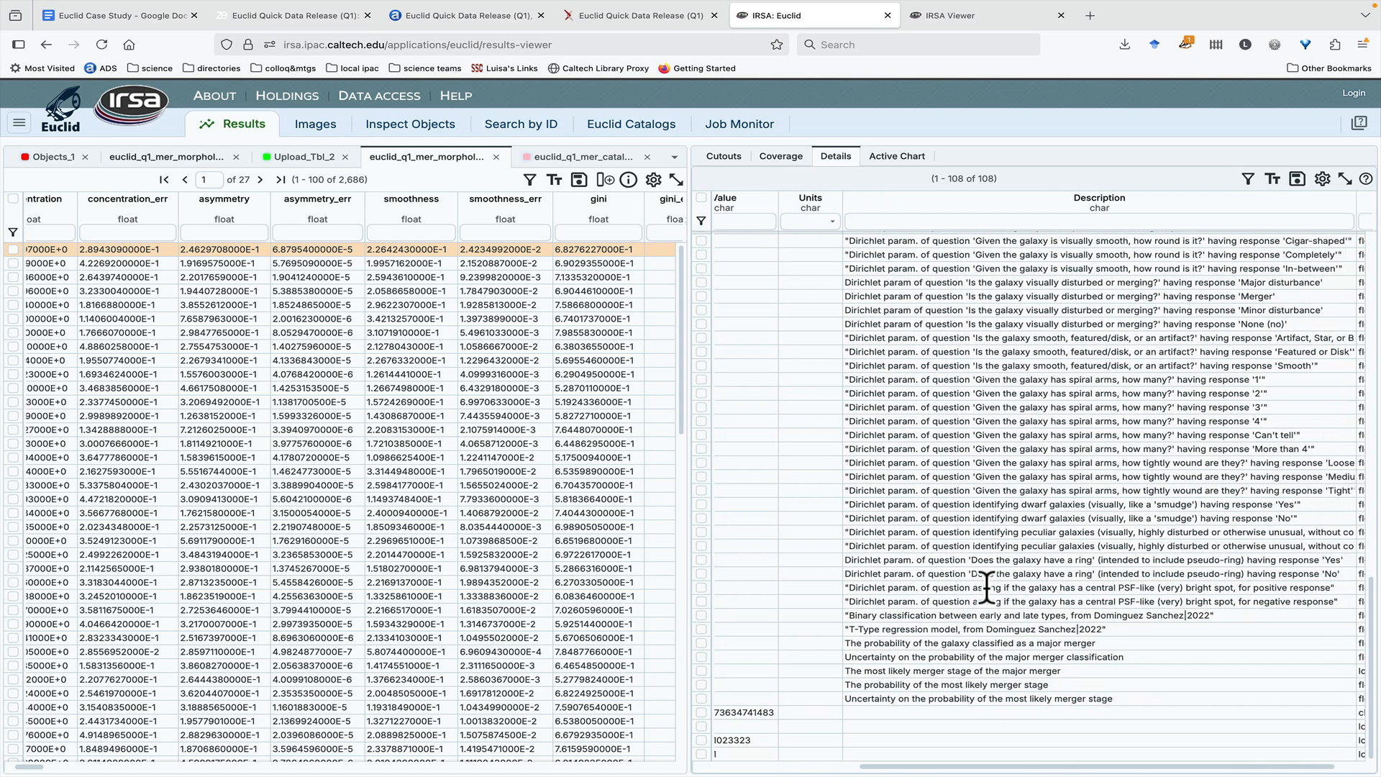
scroll(987, 586, up, 2)
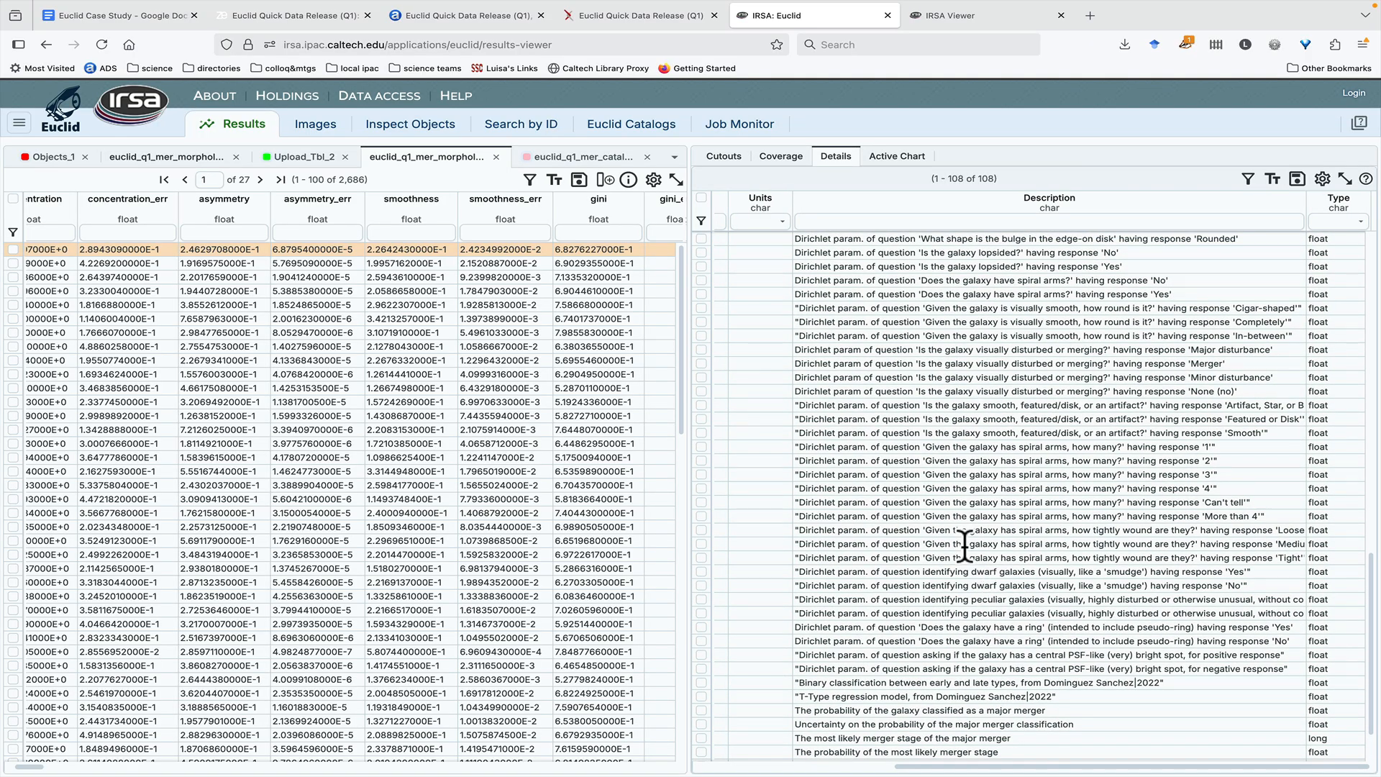
scroll(944, 559, up, 1)
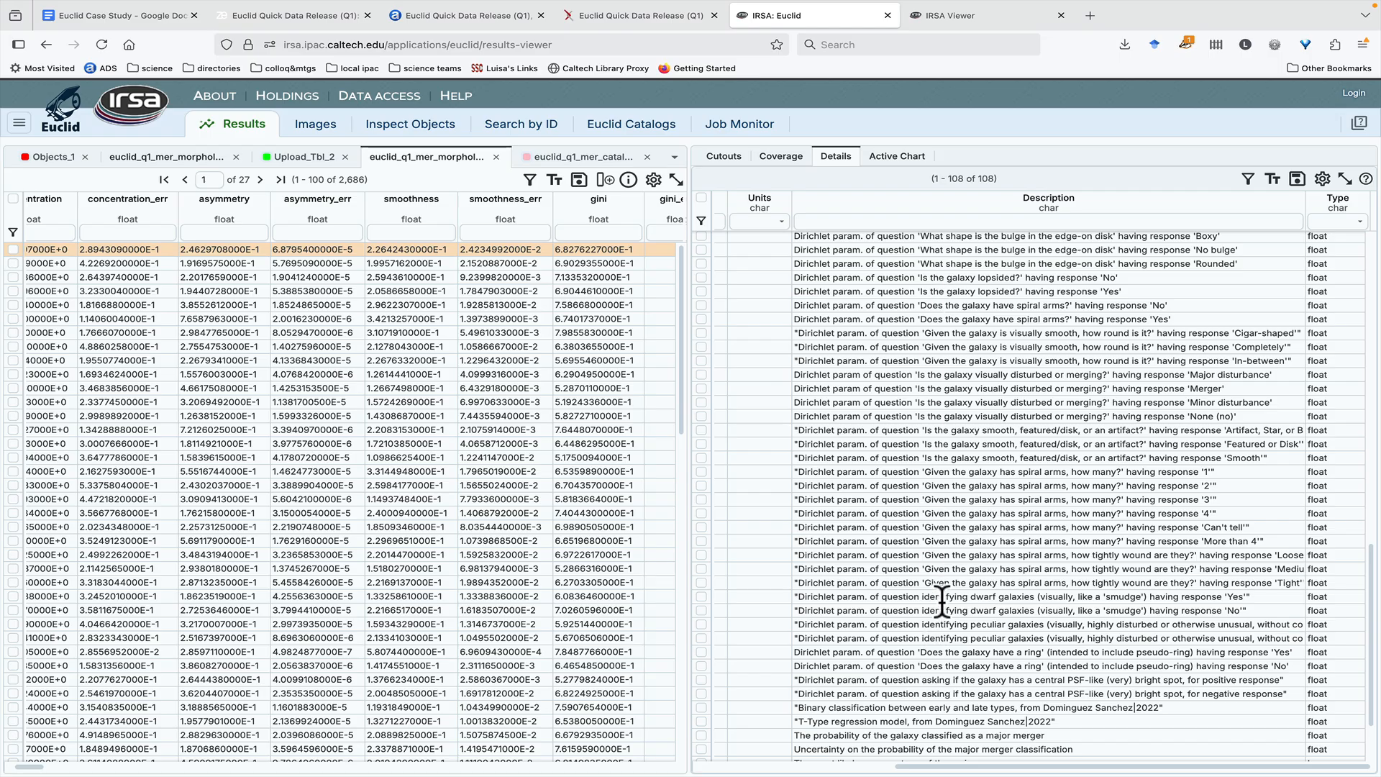
scroll(468, 449, right, 4)
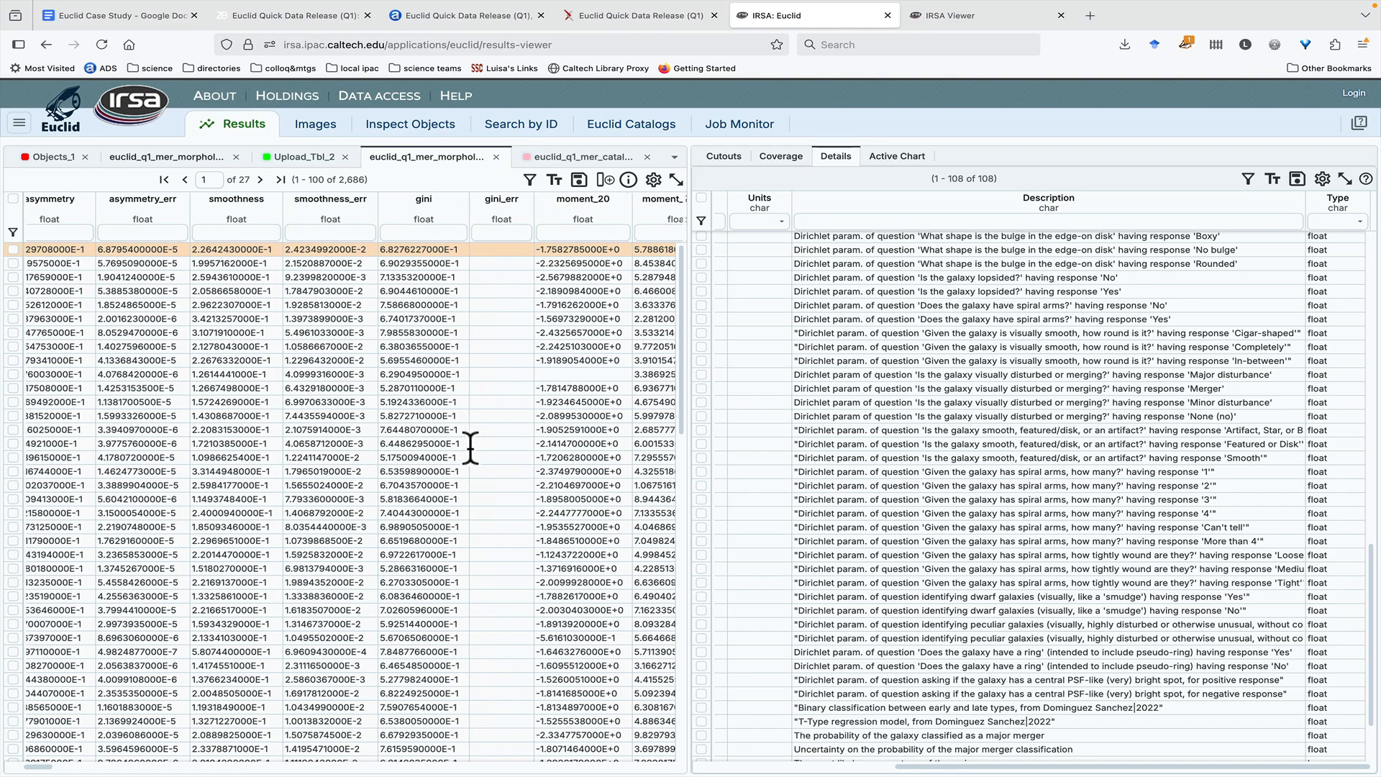
scroll(469, 449, right, 6)
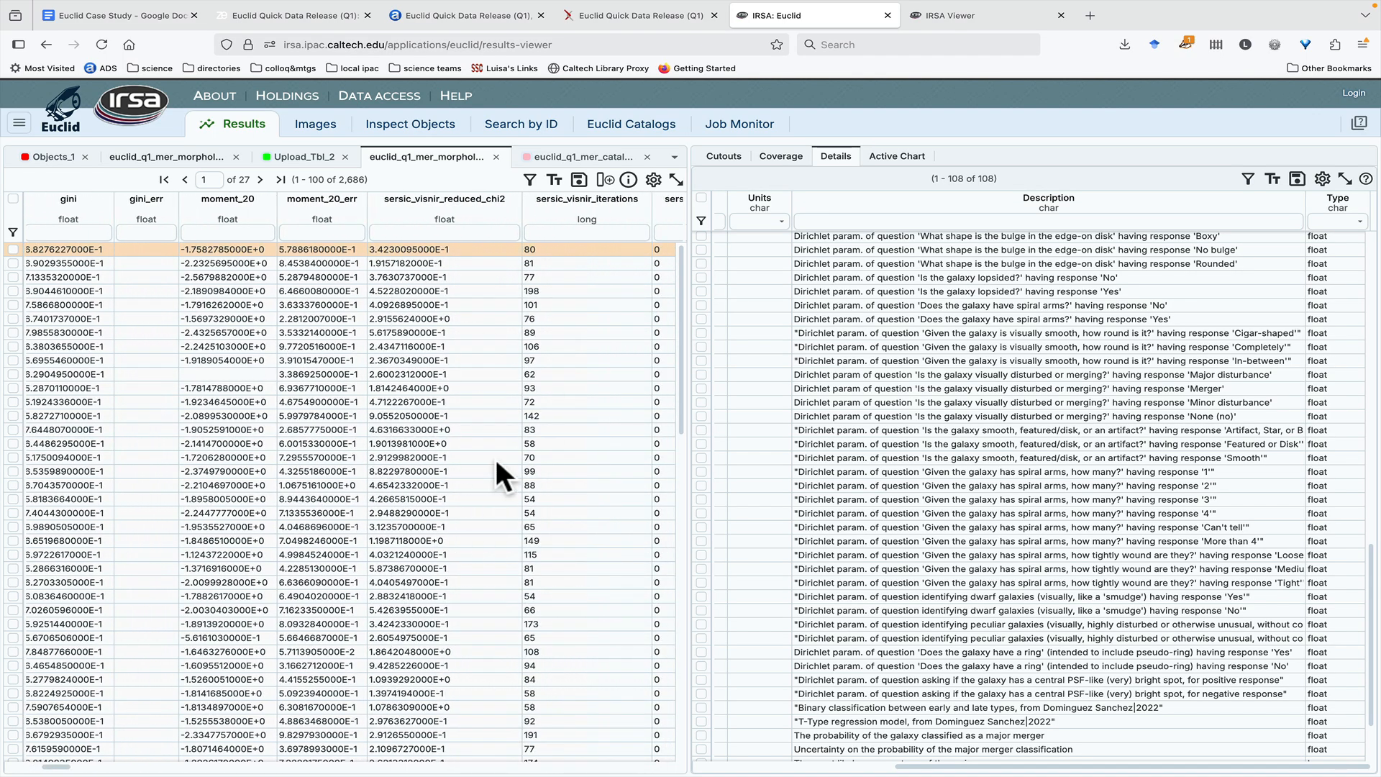
Step: Return to the MER catalogue cutouts, mark the galaxy at RA 267.32705556 and the two rows below it, and highlight the first marked row
click(572, 156)
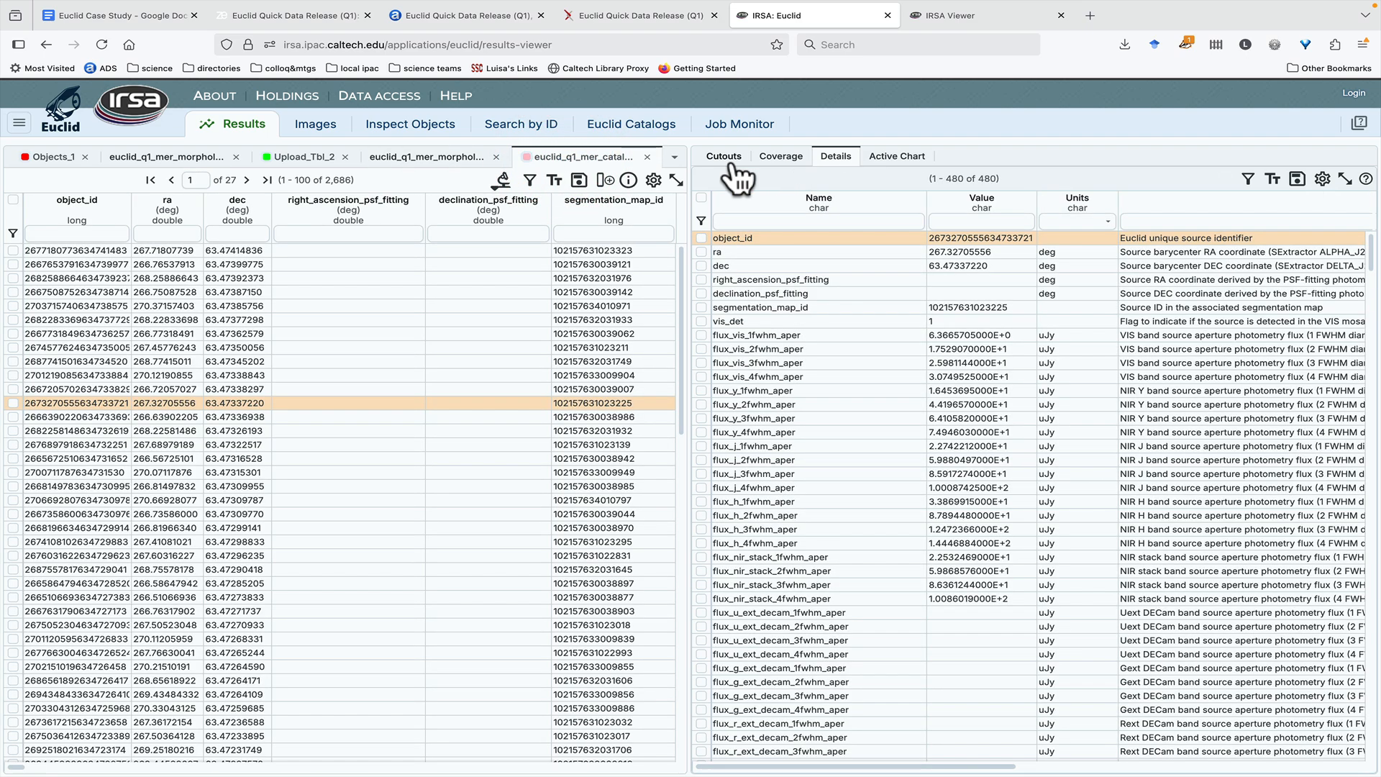
click(725, 157)
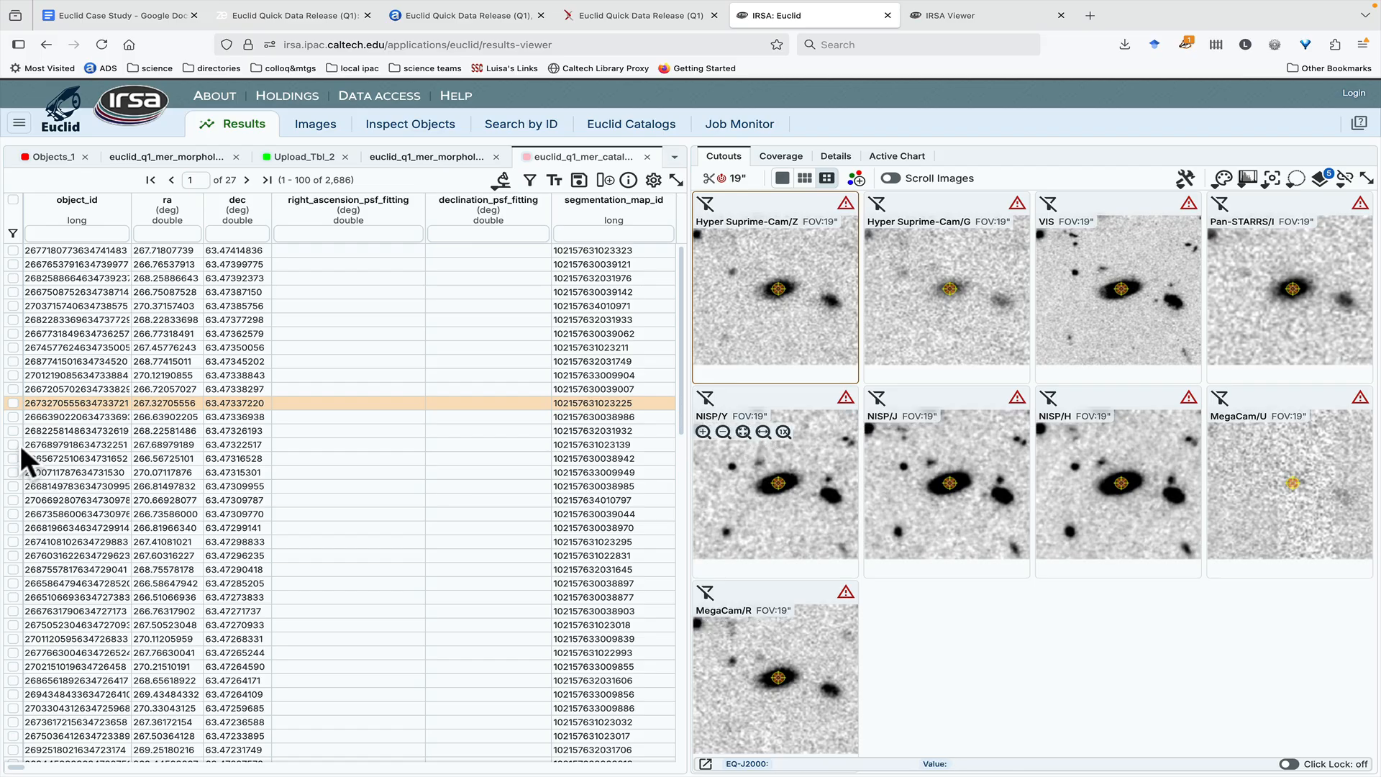
click(13, 404)
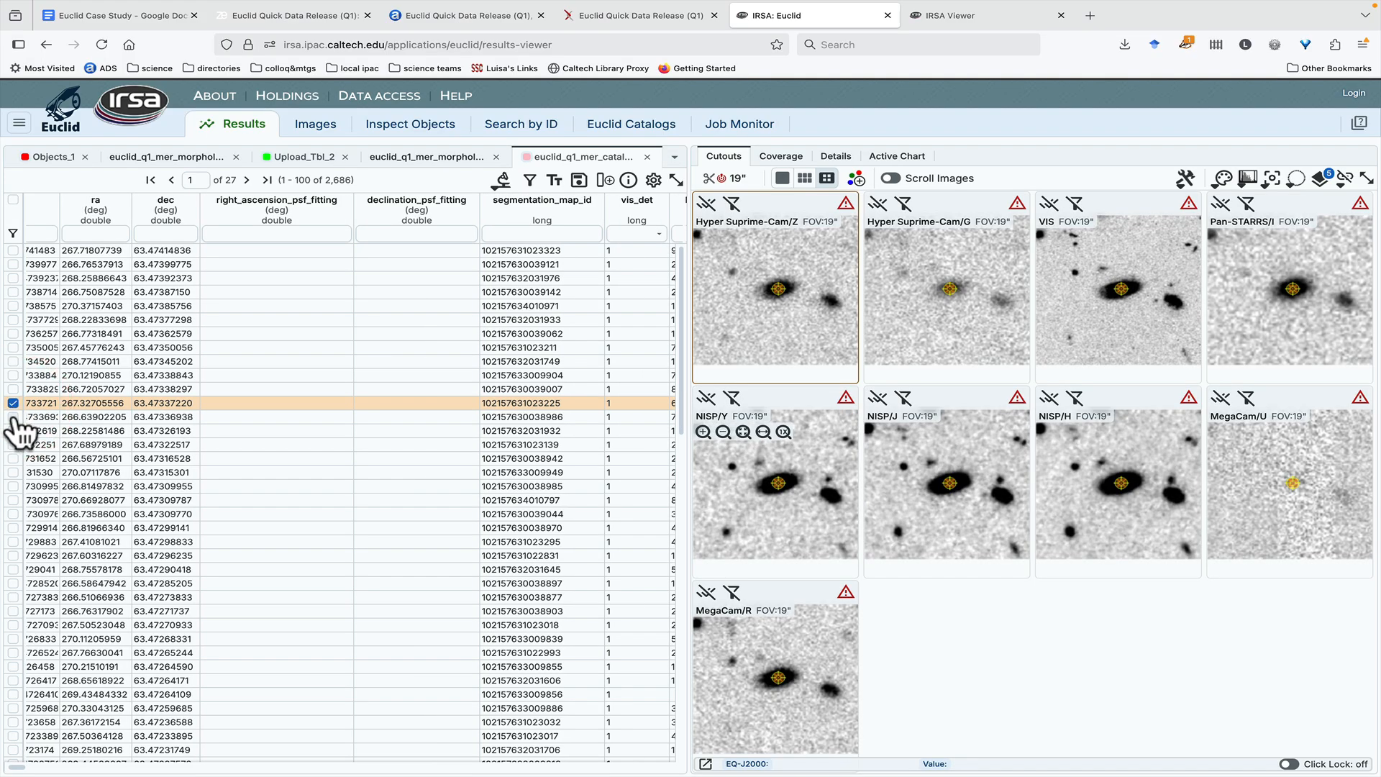
click(13, 417)
click(13, 430)
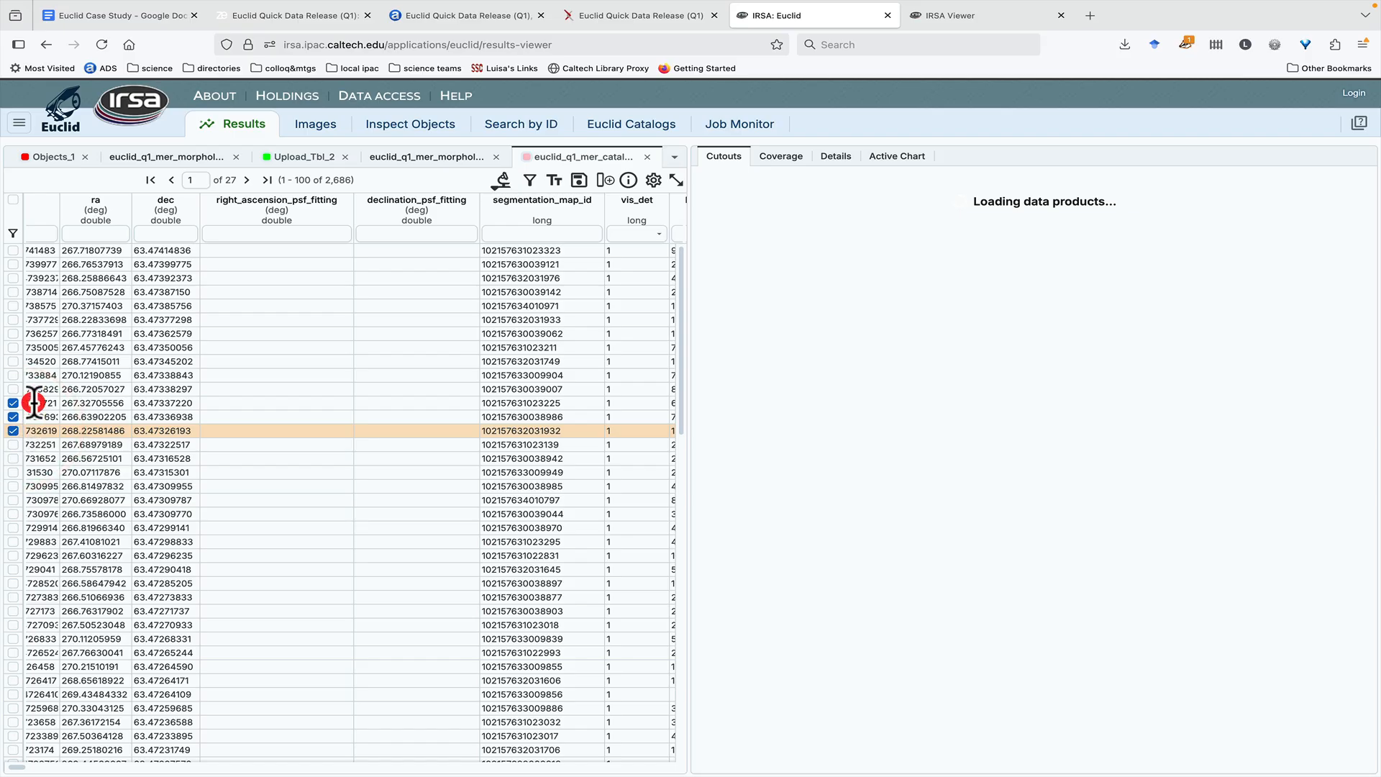
click(26, 403)
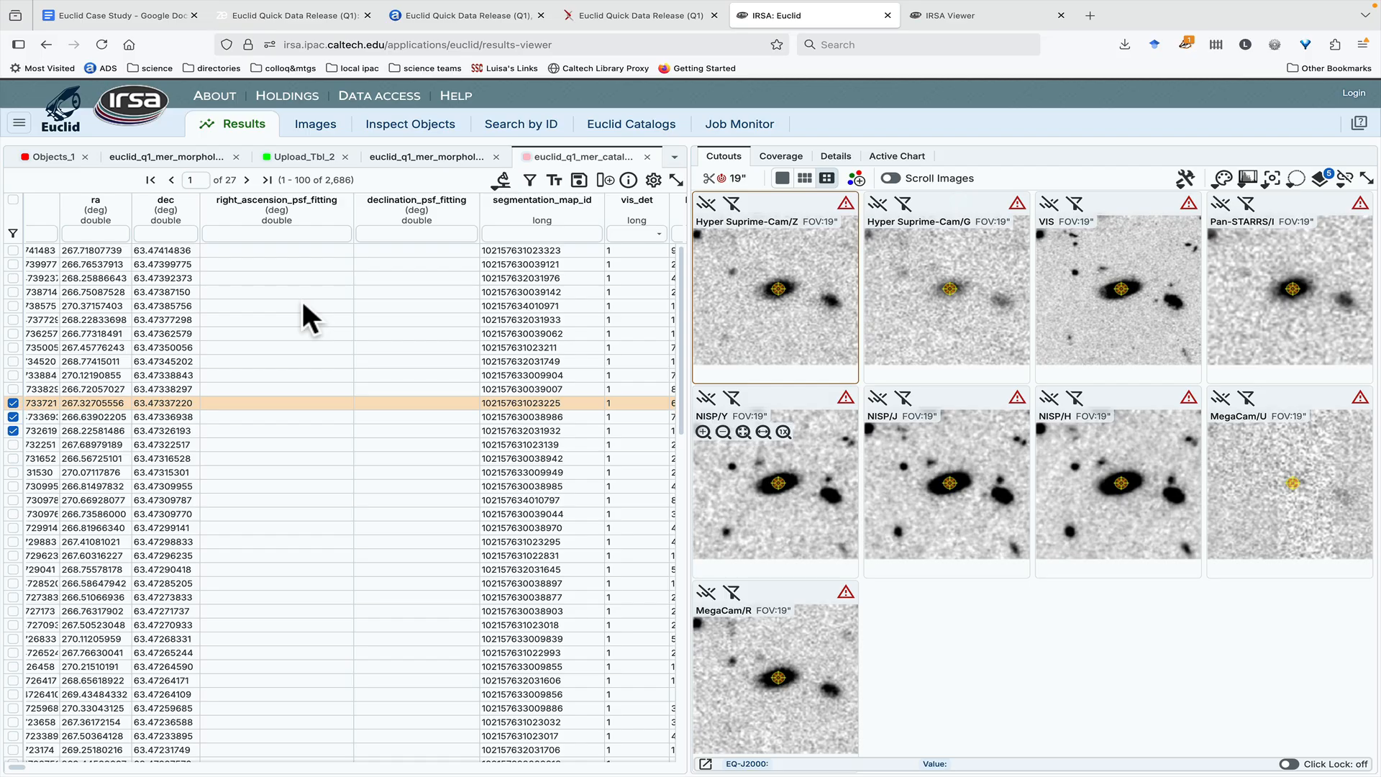
Step: Glance at the Objects_1 results, then filter the MER catalogue table to only its three marked rows
scroll(302, 308, left, 3)
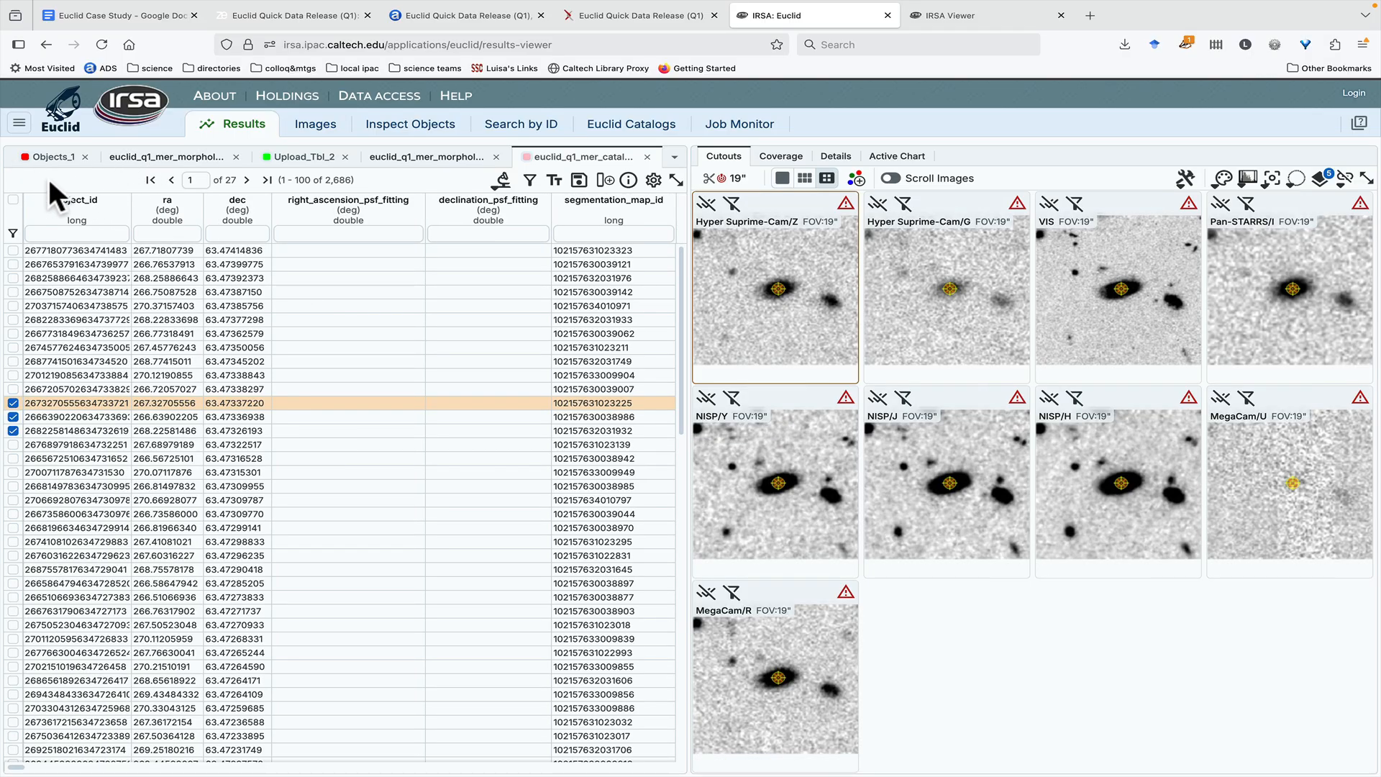
click(49, 157)
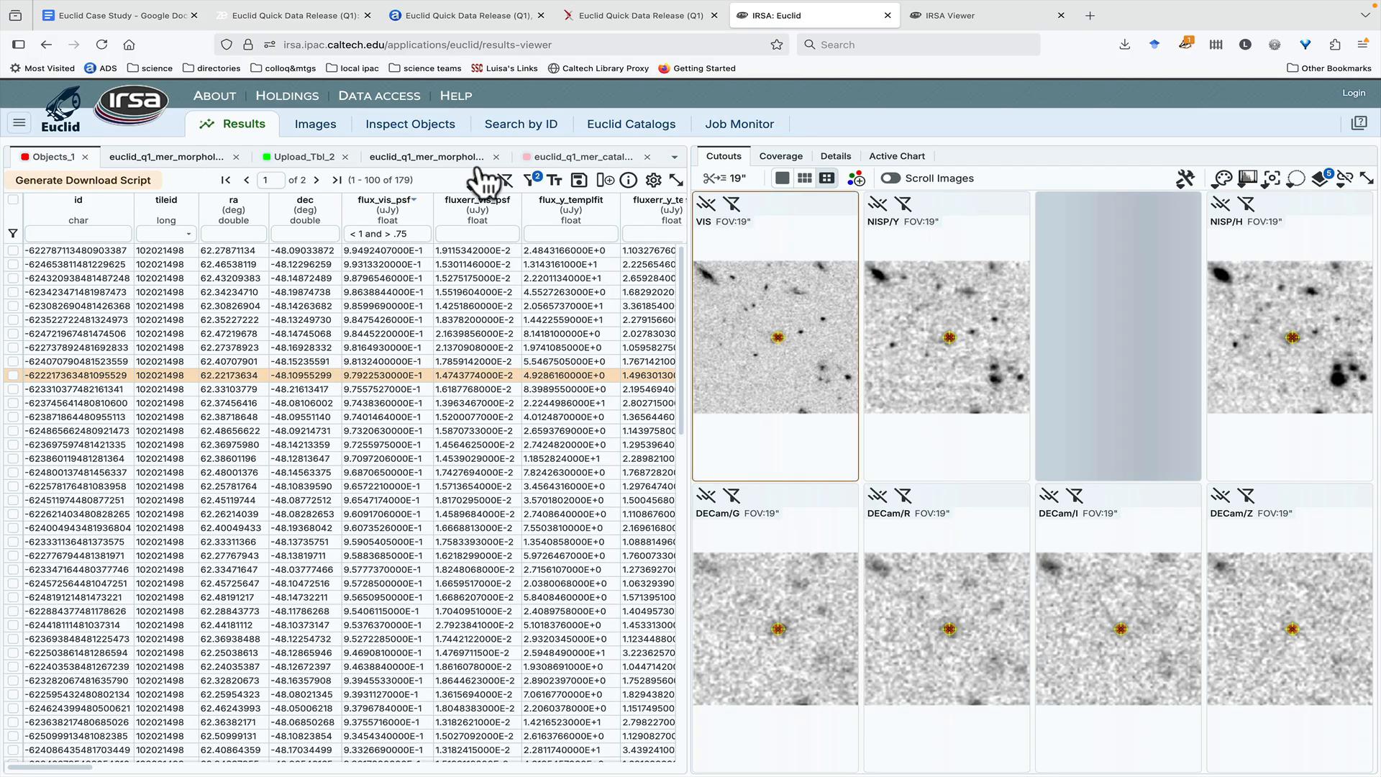
click(572, 160)
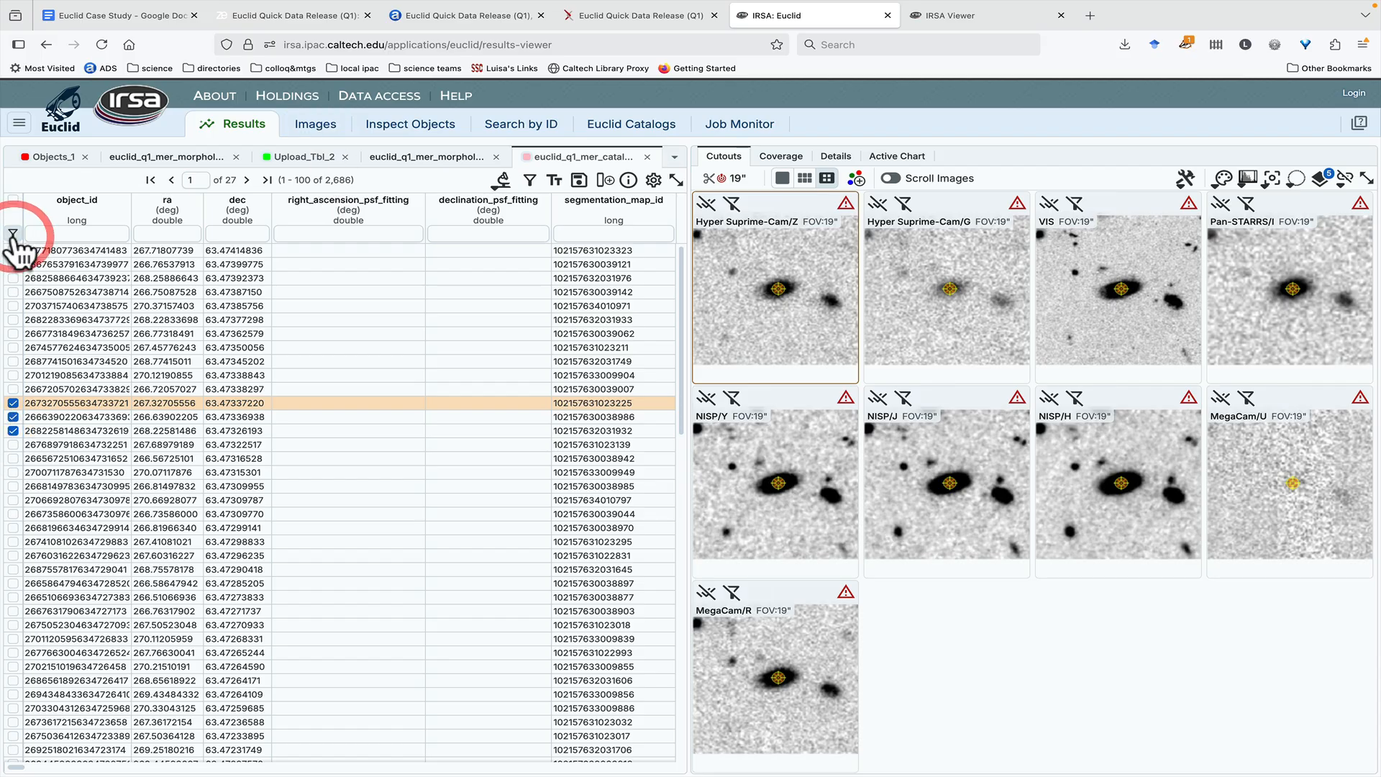
click(13, 233)
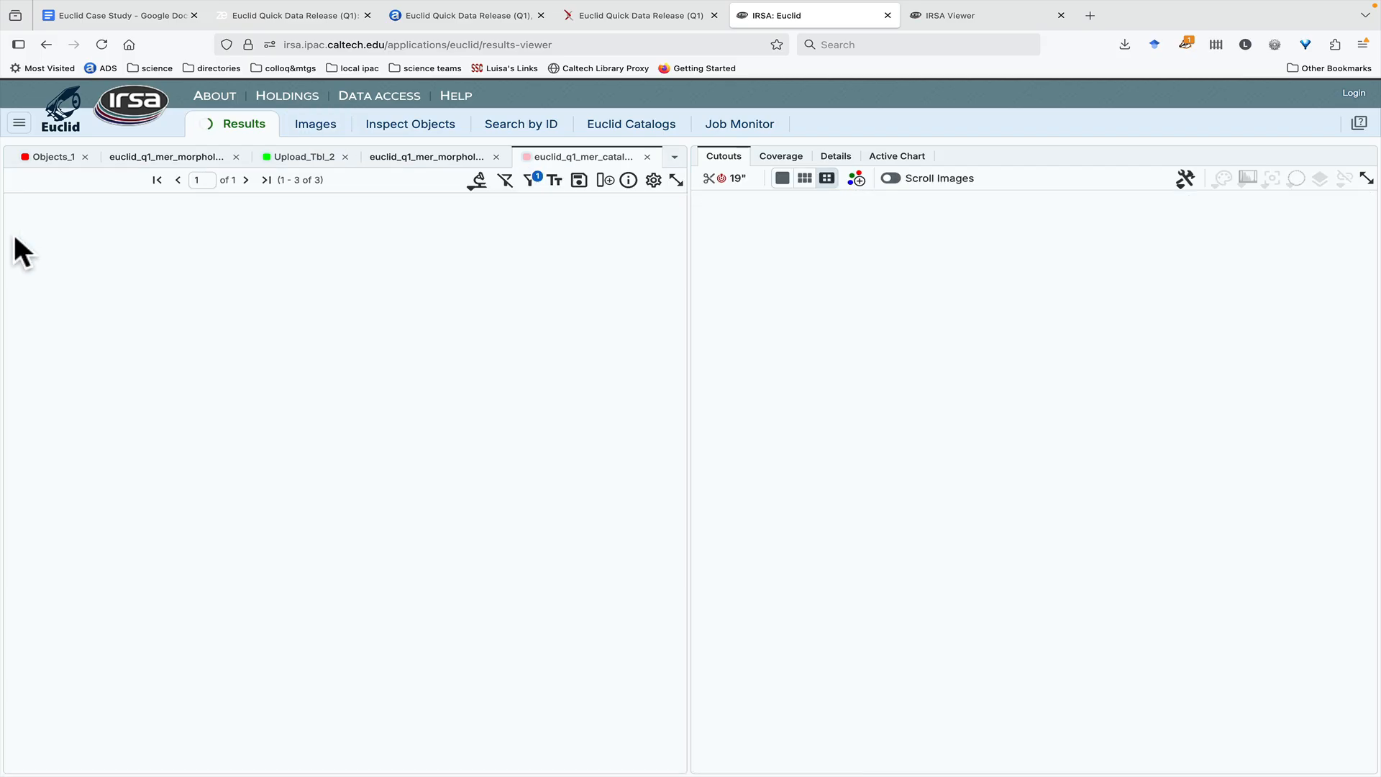
Step: Set up a multi-object search in Inspect Objects using the already loaded three-row euclid_q1_mer_catalogue table
click(403, 128)
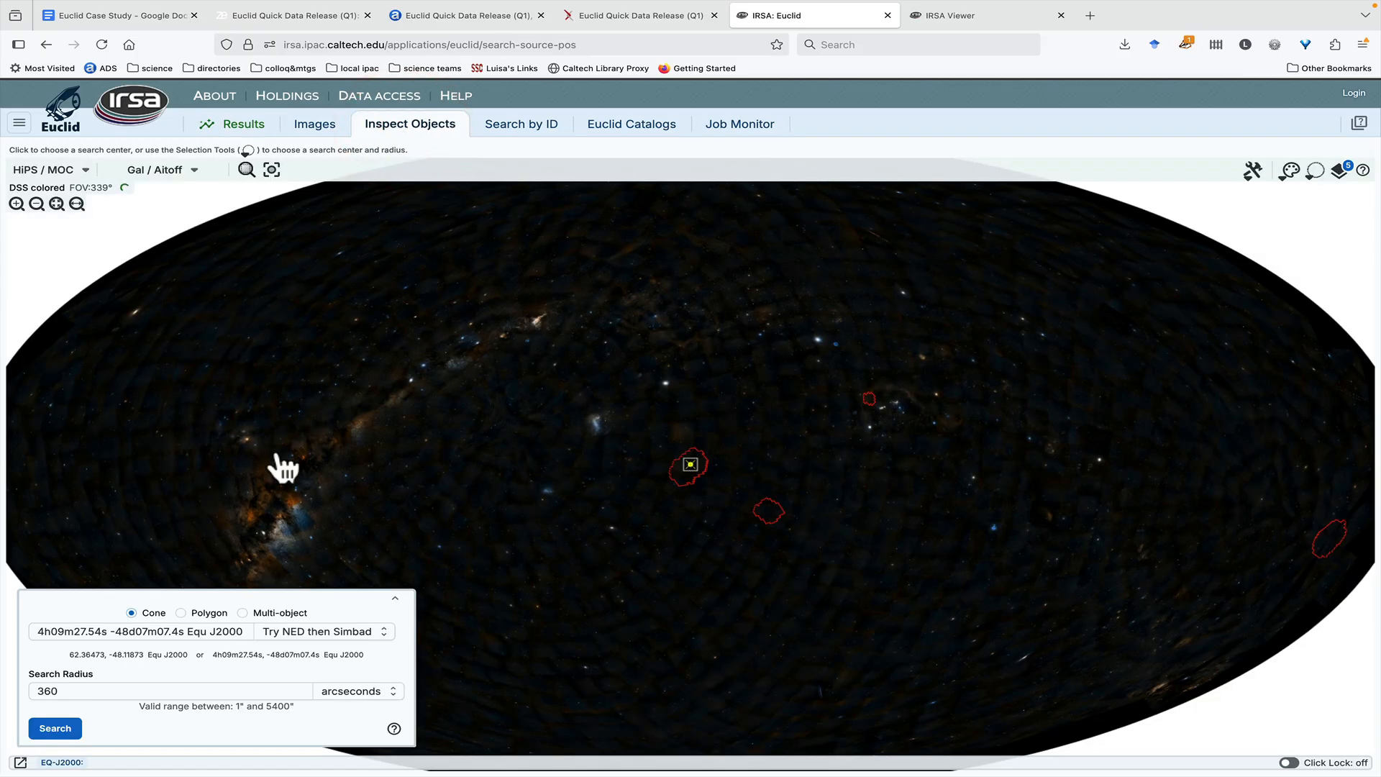
click(243, 613)
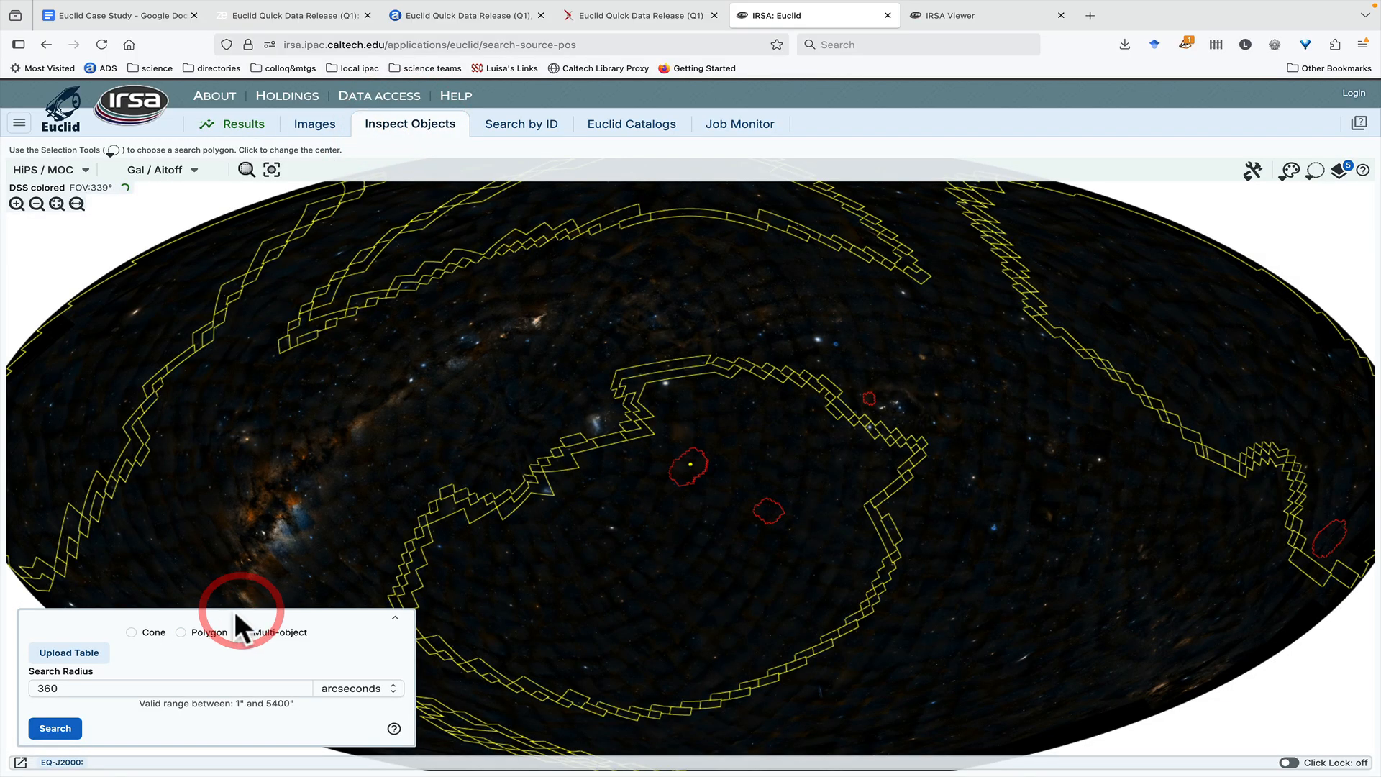
click(89, 653)
click(595, 129)
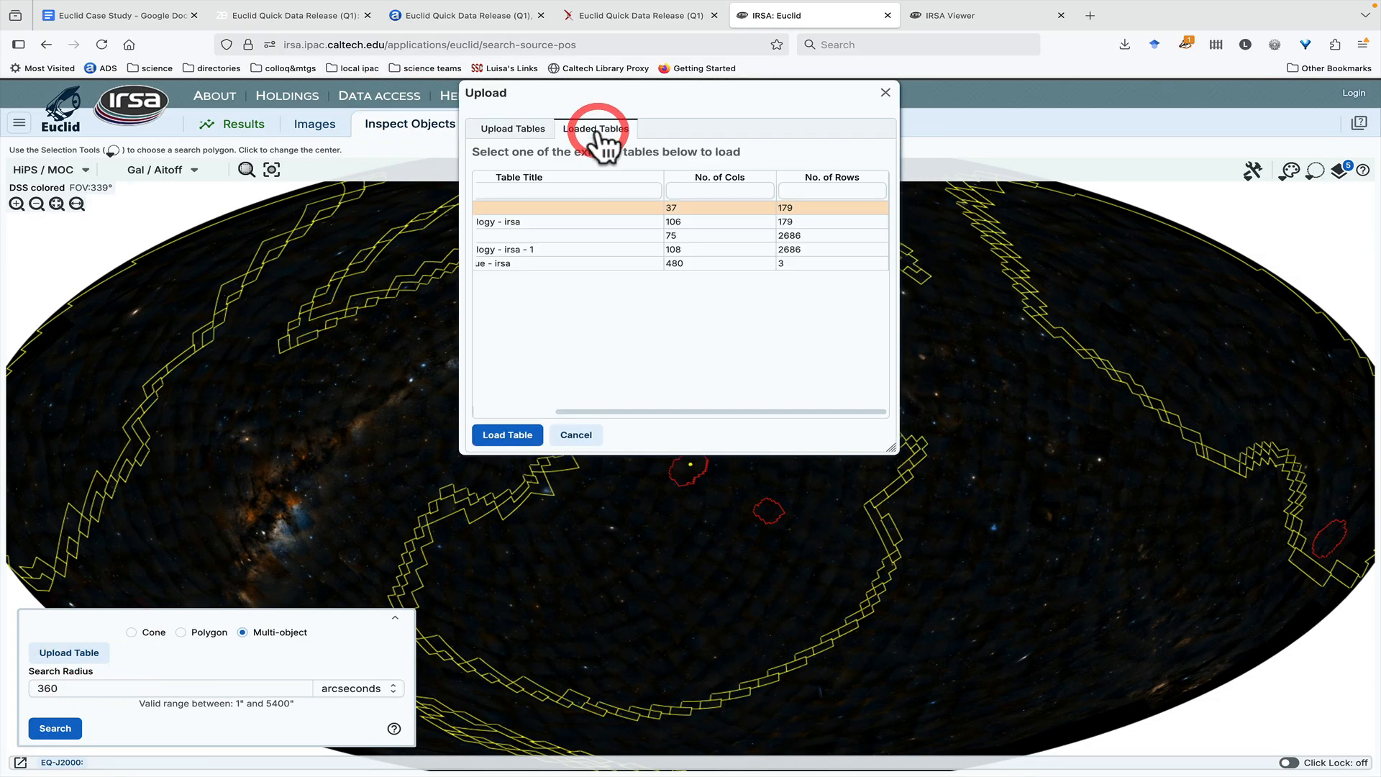
click(731, 266)
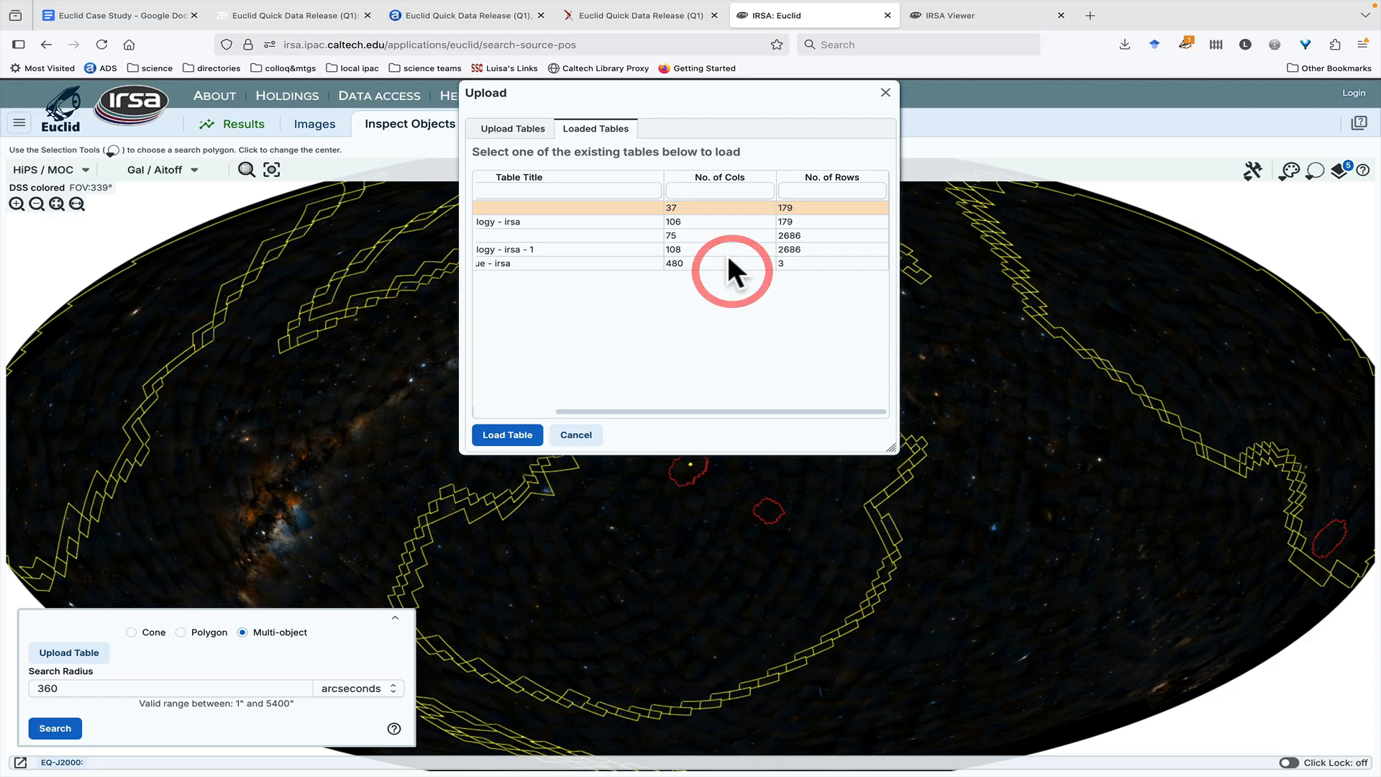
click(528, 436)
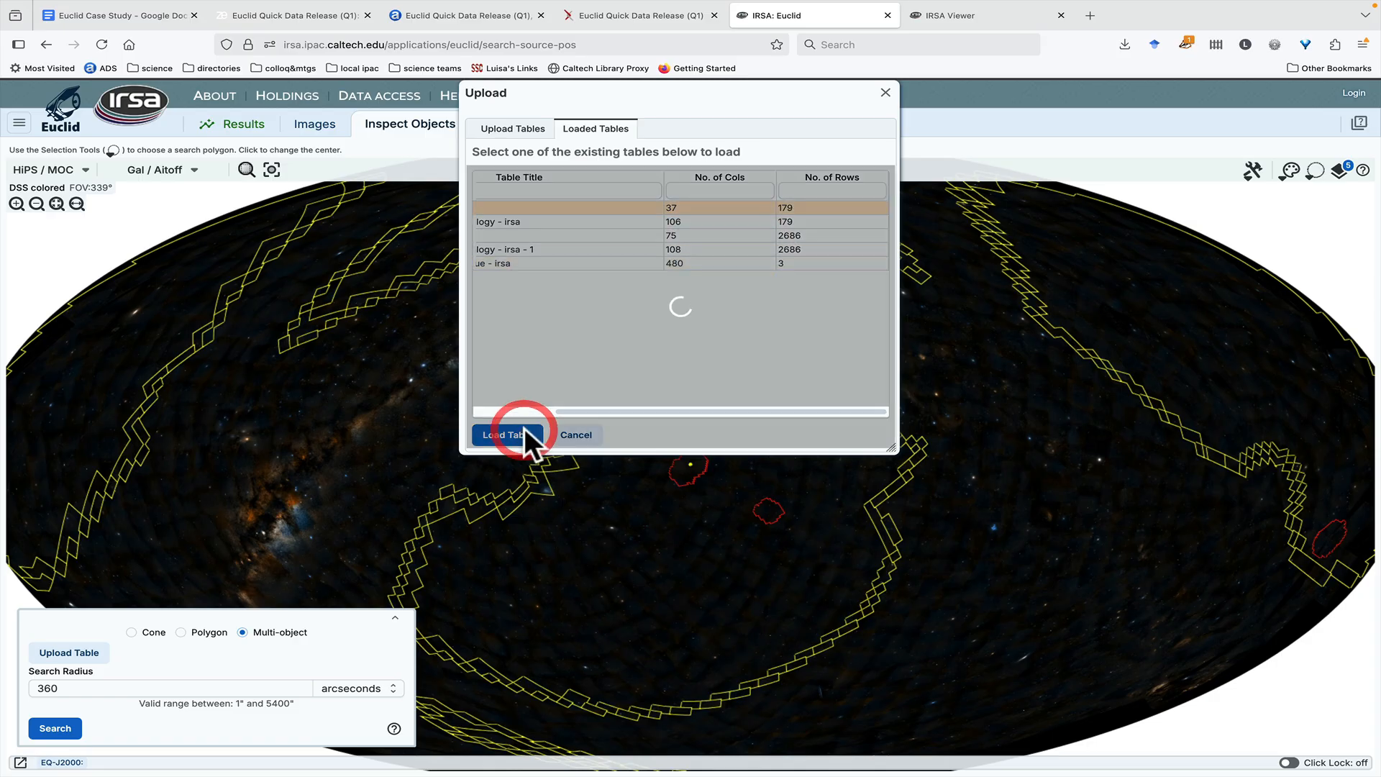
Step: Set the multi-object search radius to 6 arcseconds and run the search
click(63, 689)
double_click(63, 690)
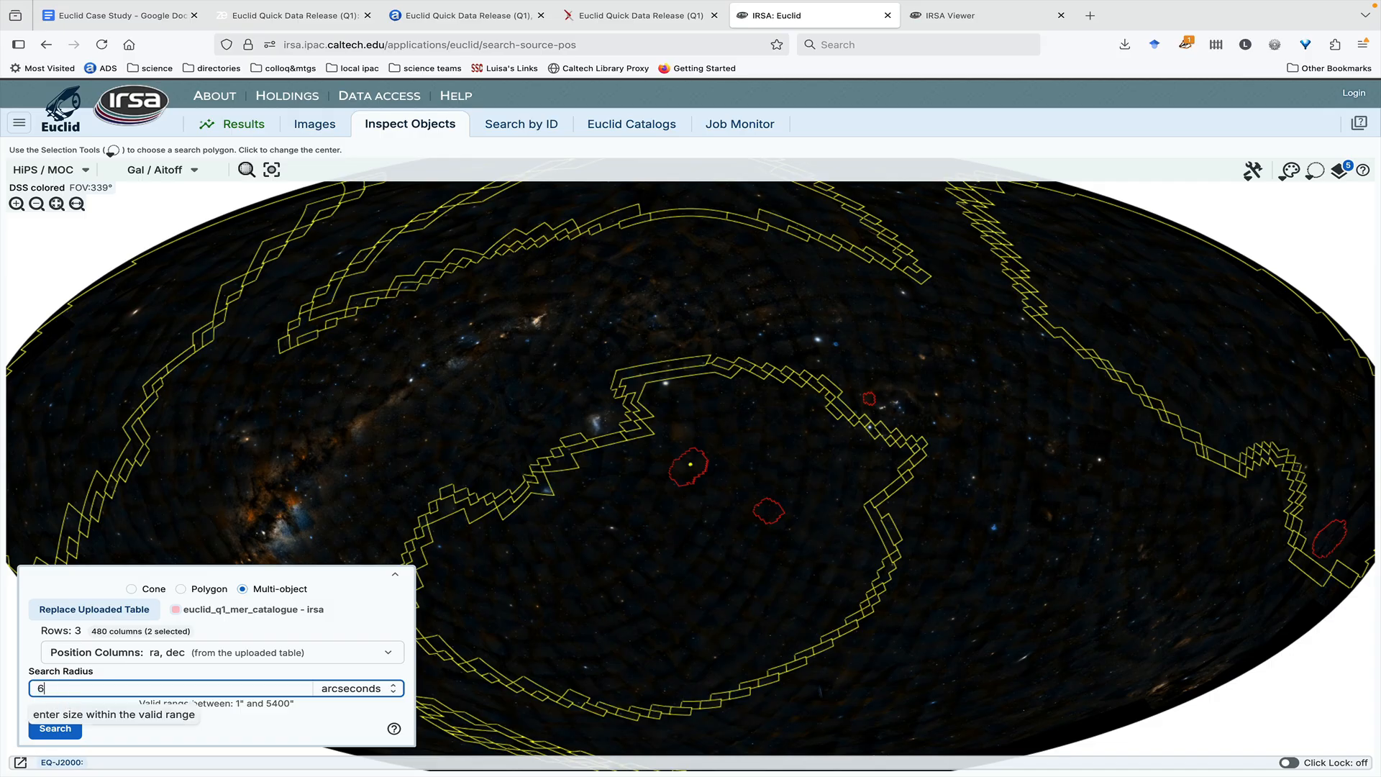
text(6)
click(51, 728)
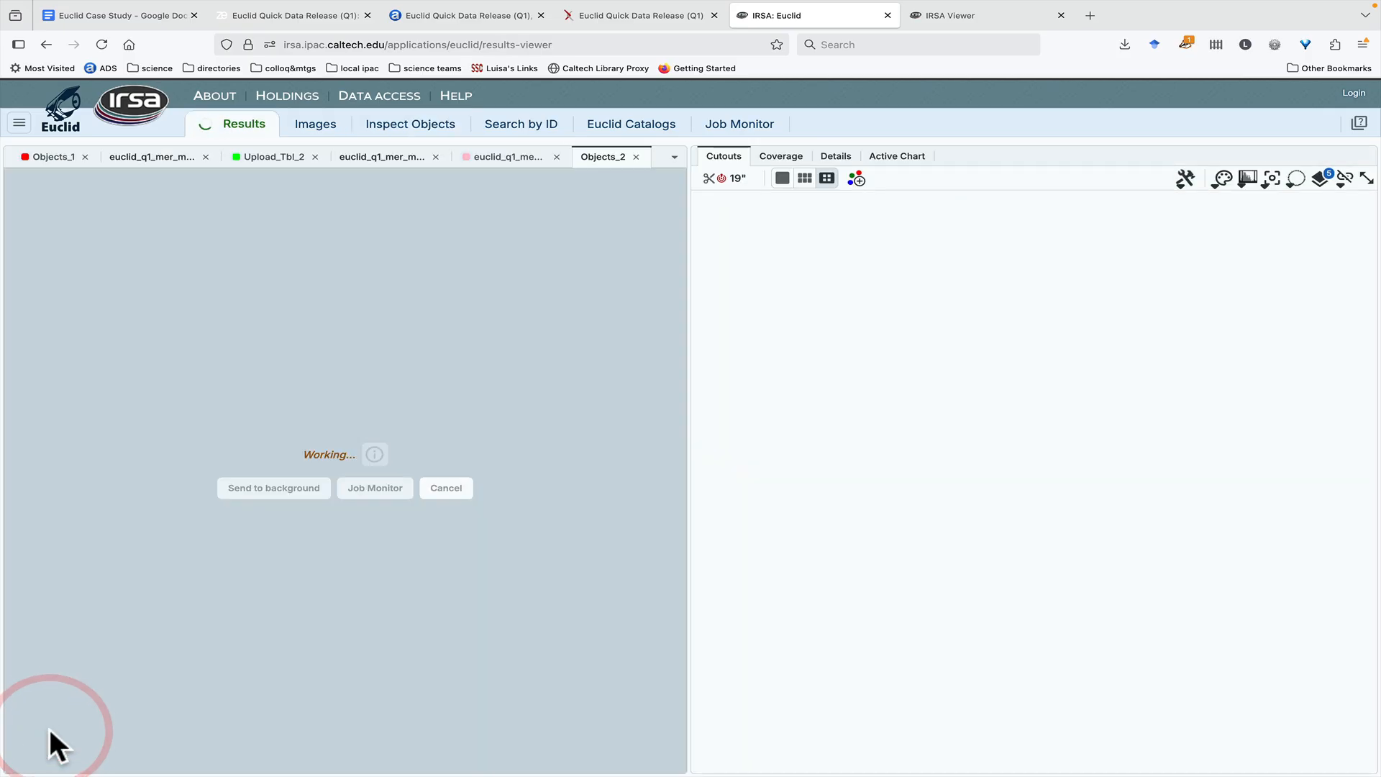